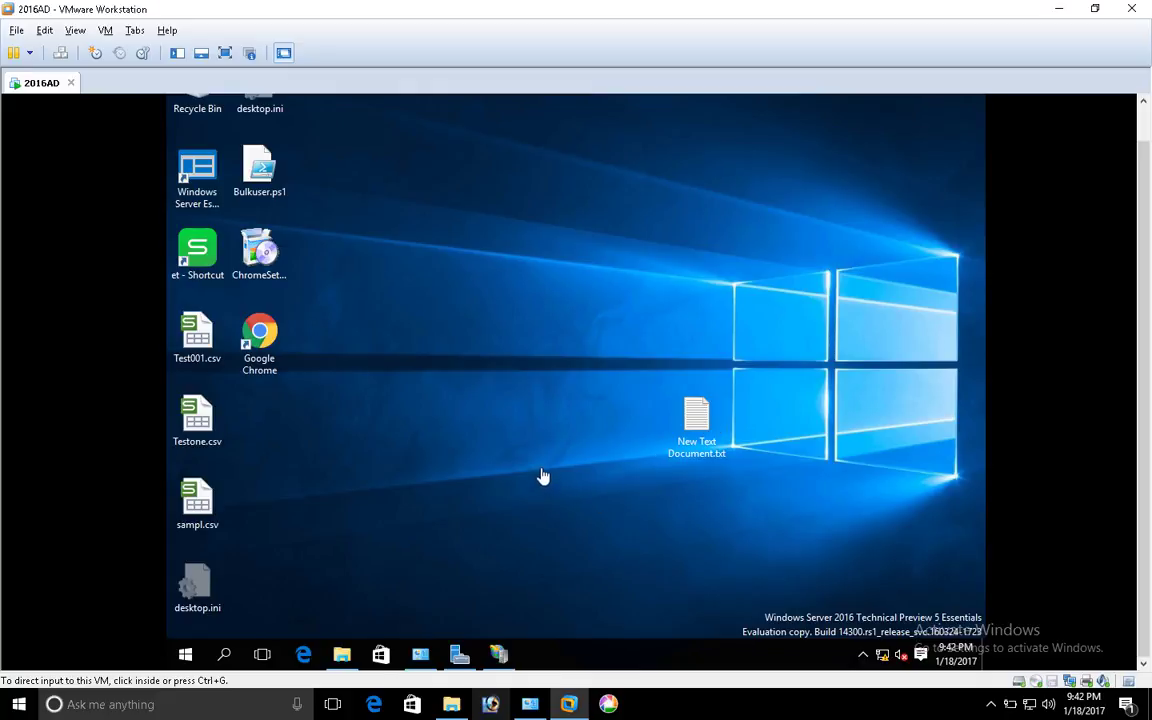
# View the virtual server's basic system information through the File Explorer properties, and minimize the System window
pyautogui.click(494, 262)
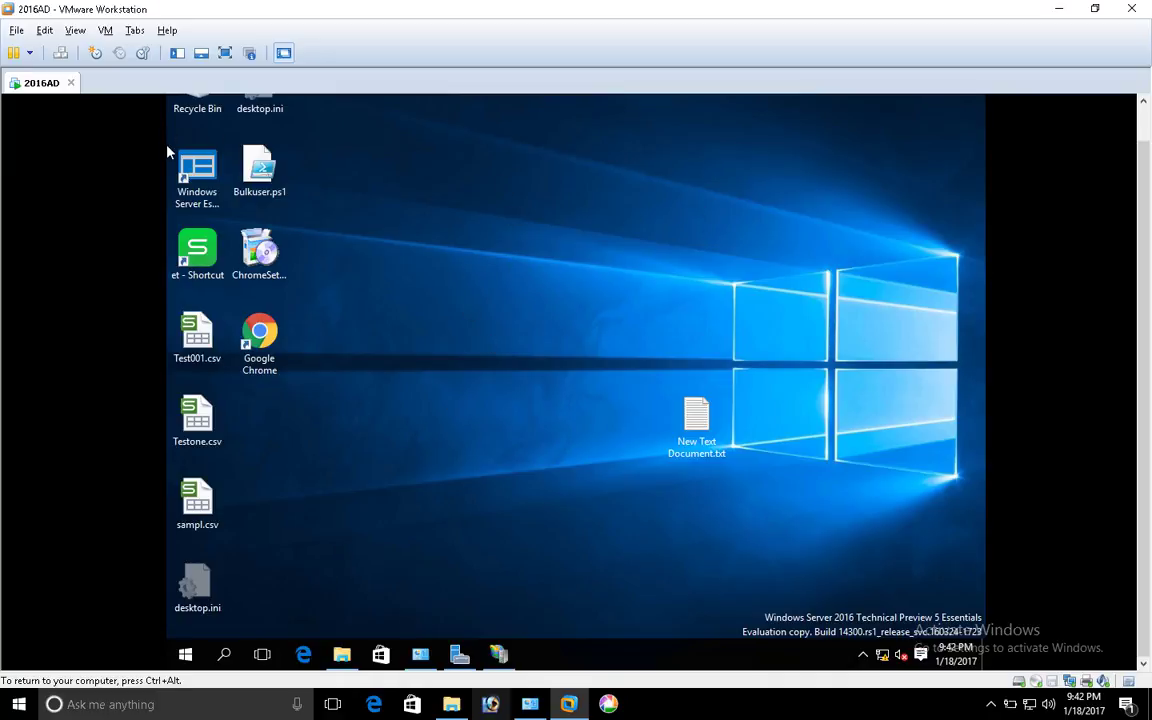
pyautogui.click(188, 655)
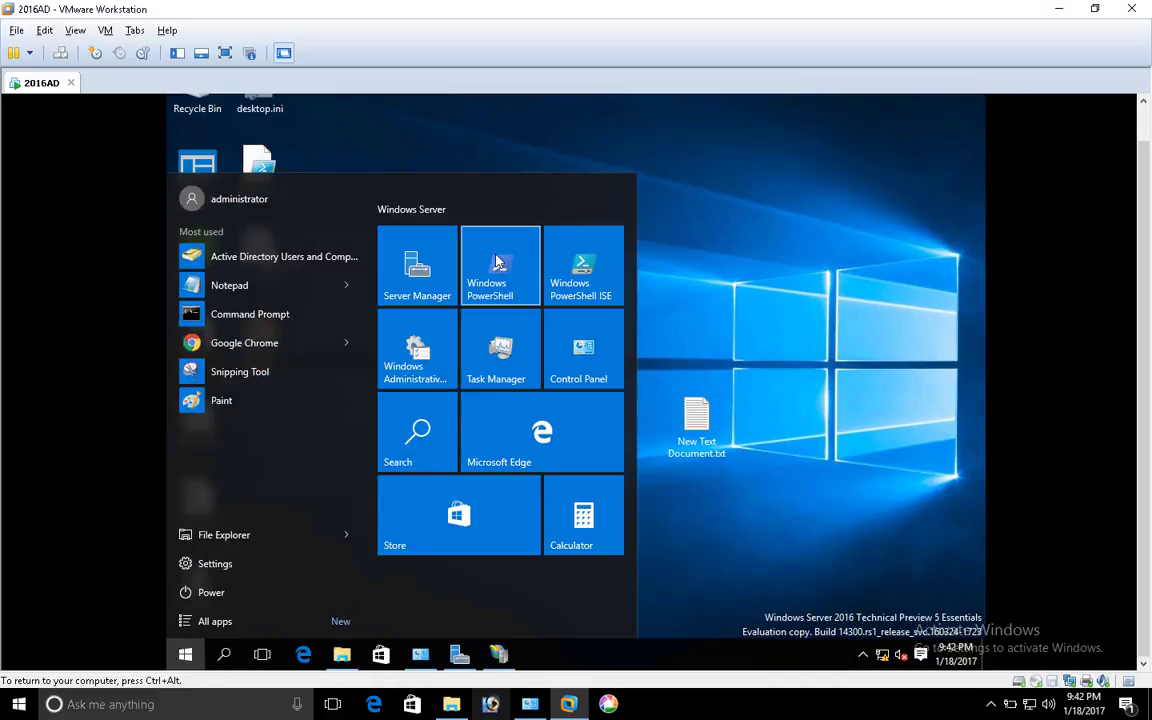
pyautogui.rightClick(419, 287)
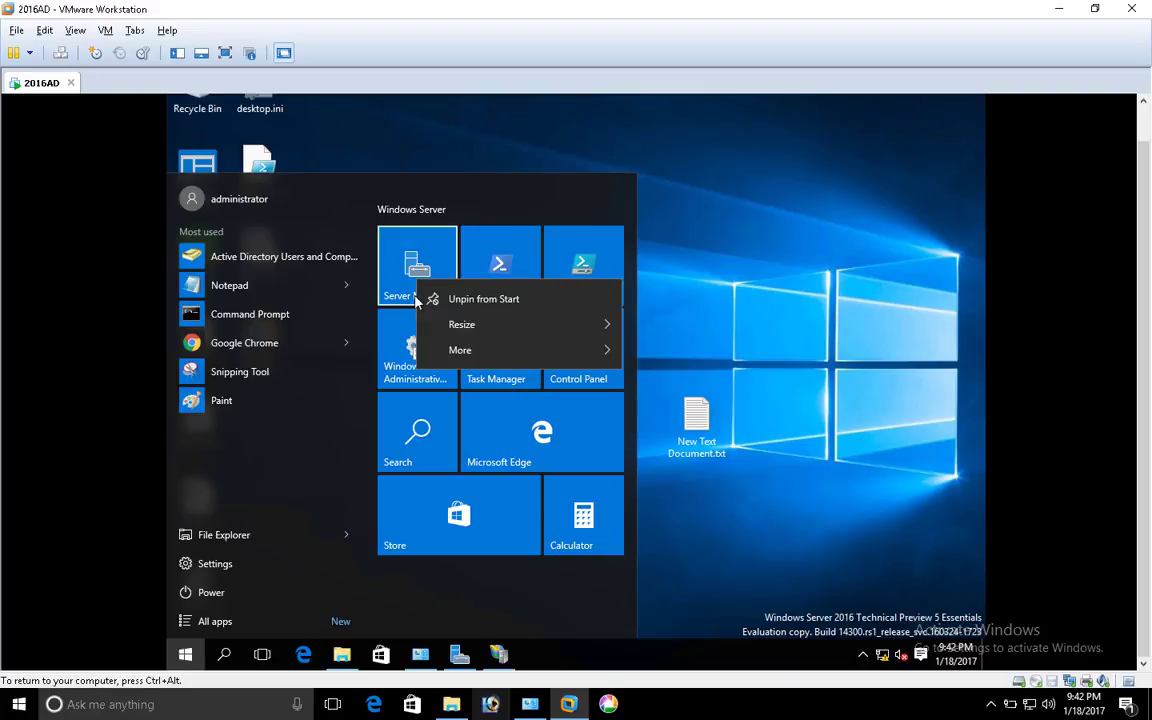
pyautogui.rightClick(232, 545)
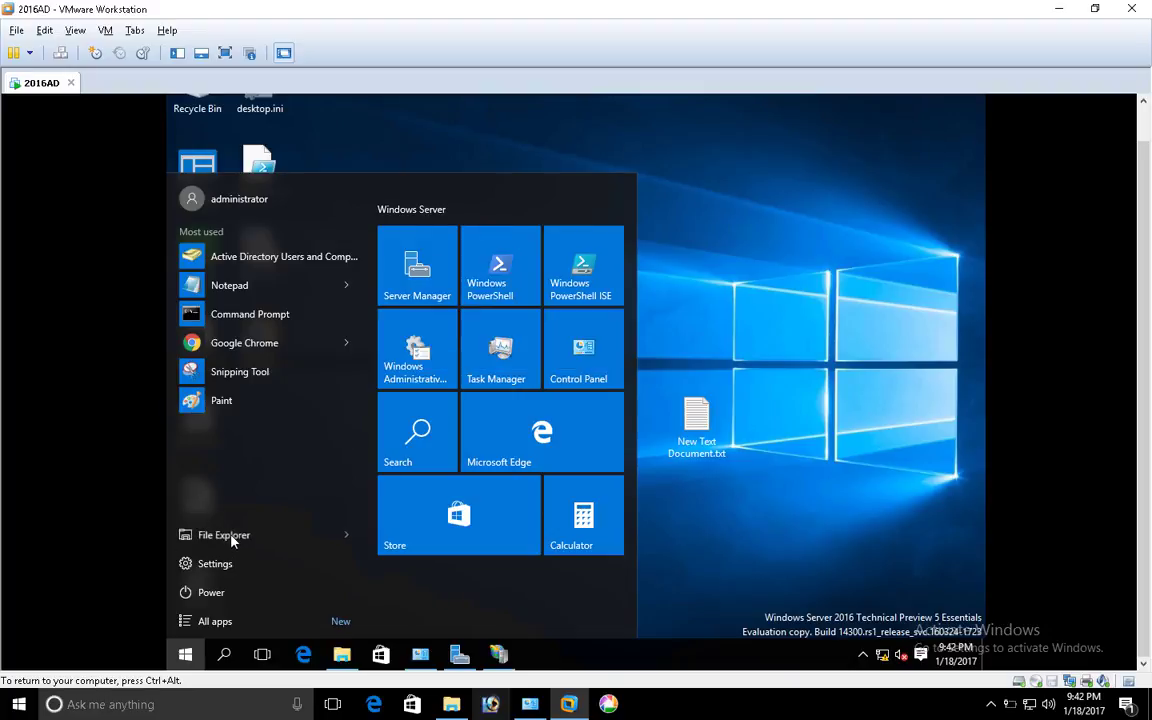
pyautogui.rightClick(234, 538)
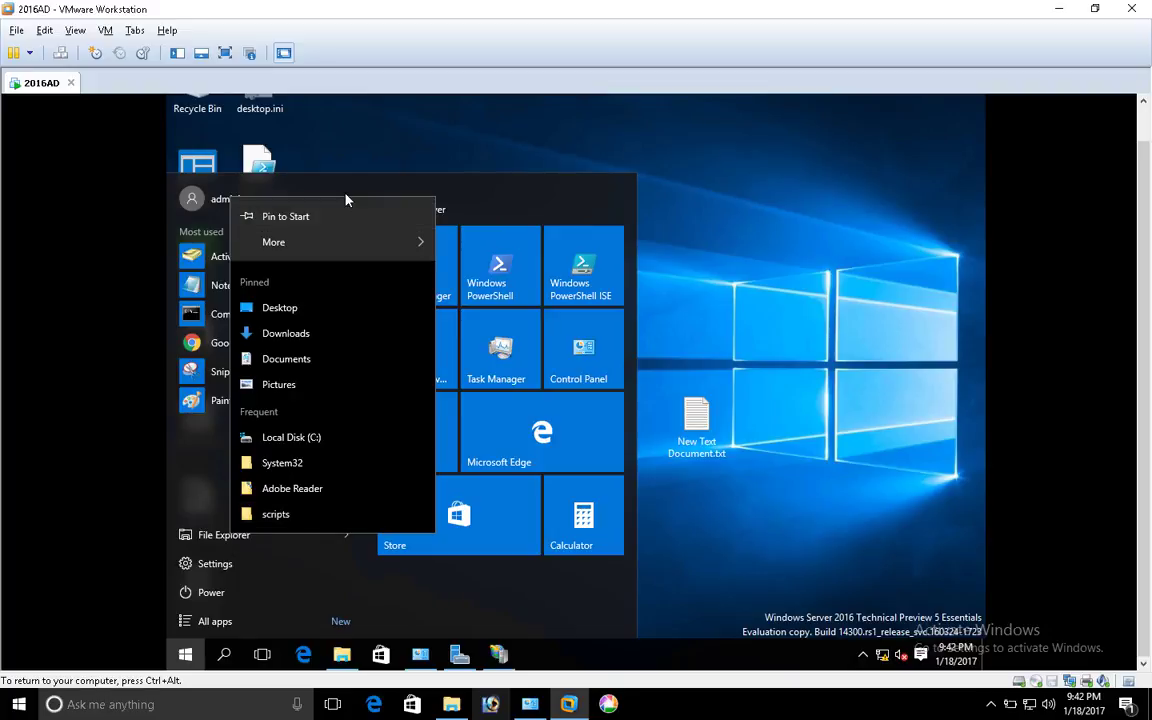
pyautogui.moveTo(360, 237)
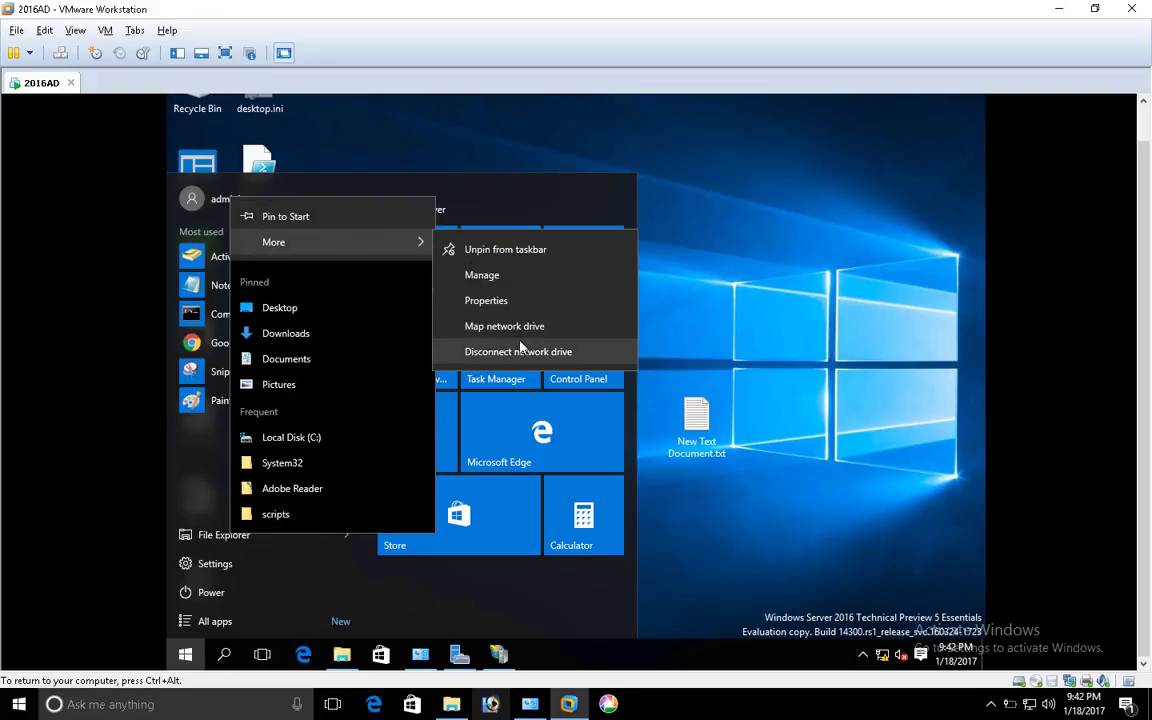
pyautogui.click(512, 301)
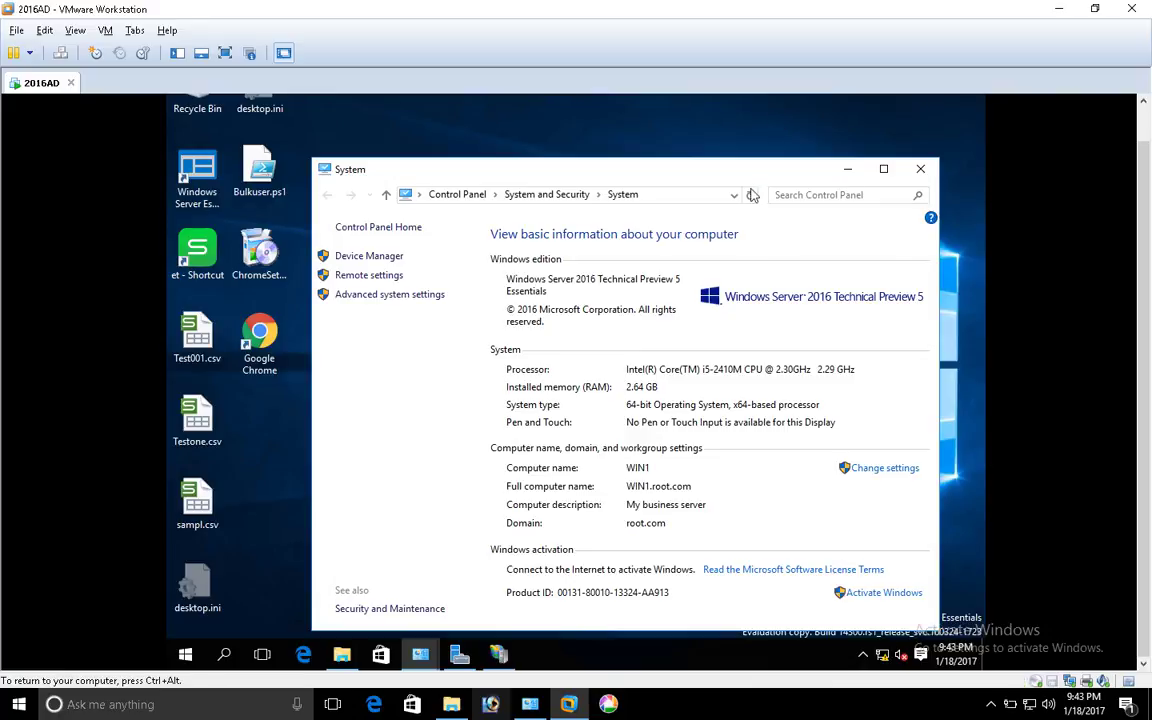
pyautogui.click(848, 170)
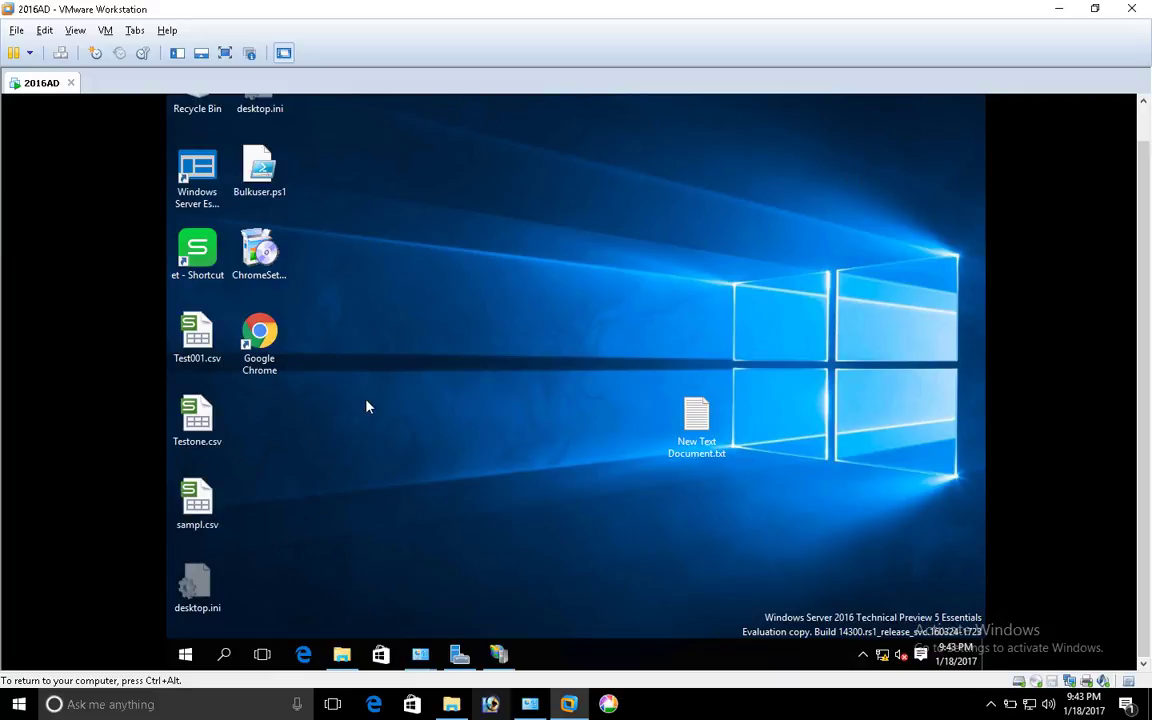
# Look over the open IIS Manager and Server Manager windows and browse the contents of Local Disk (C:)
pyautogui.rightClick(381, 370)
pyautogui.click(401, 413)
pyautogui.click(500, 654)
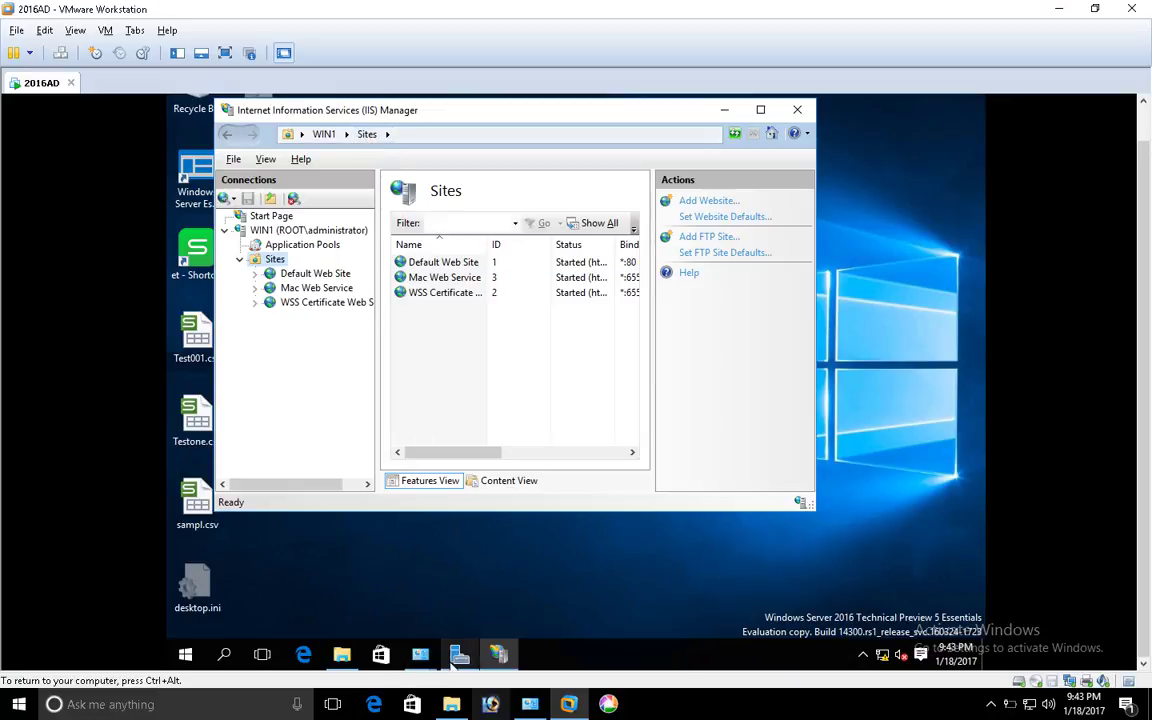
pyautogui.click(457, 656)
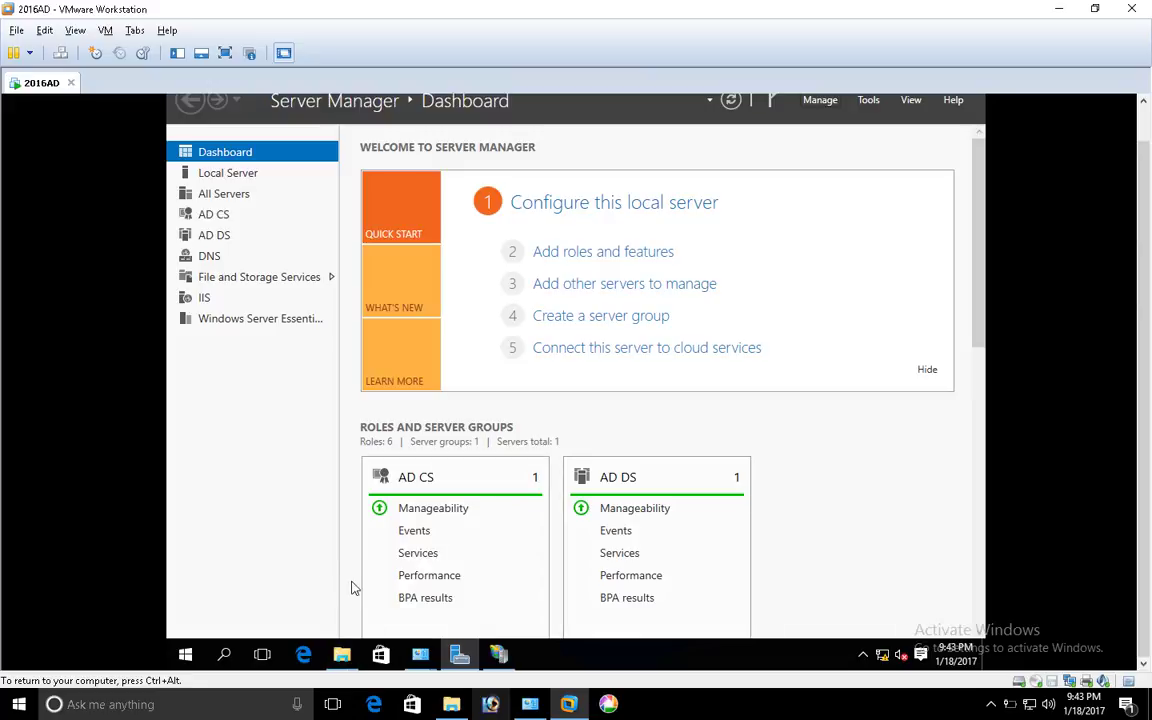
pyautogui.press('super+e')
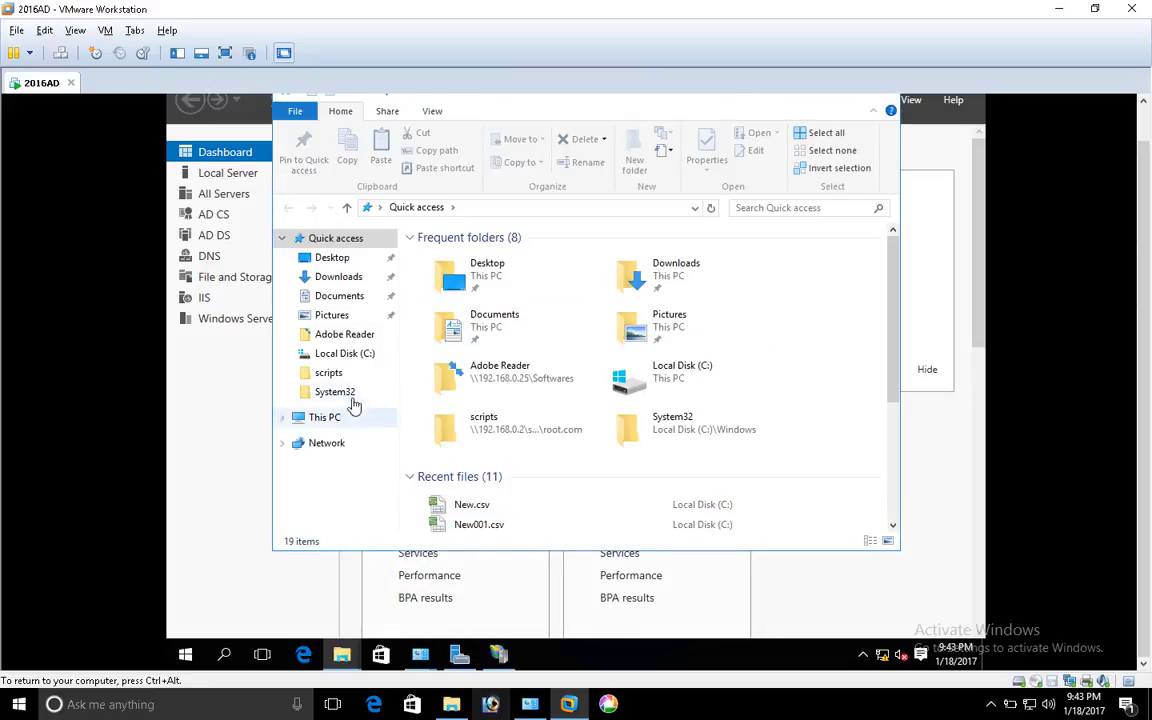
pyautogui.click(335, 354)
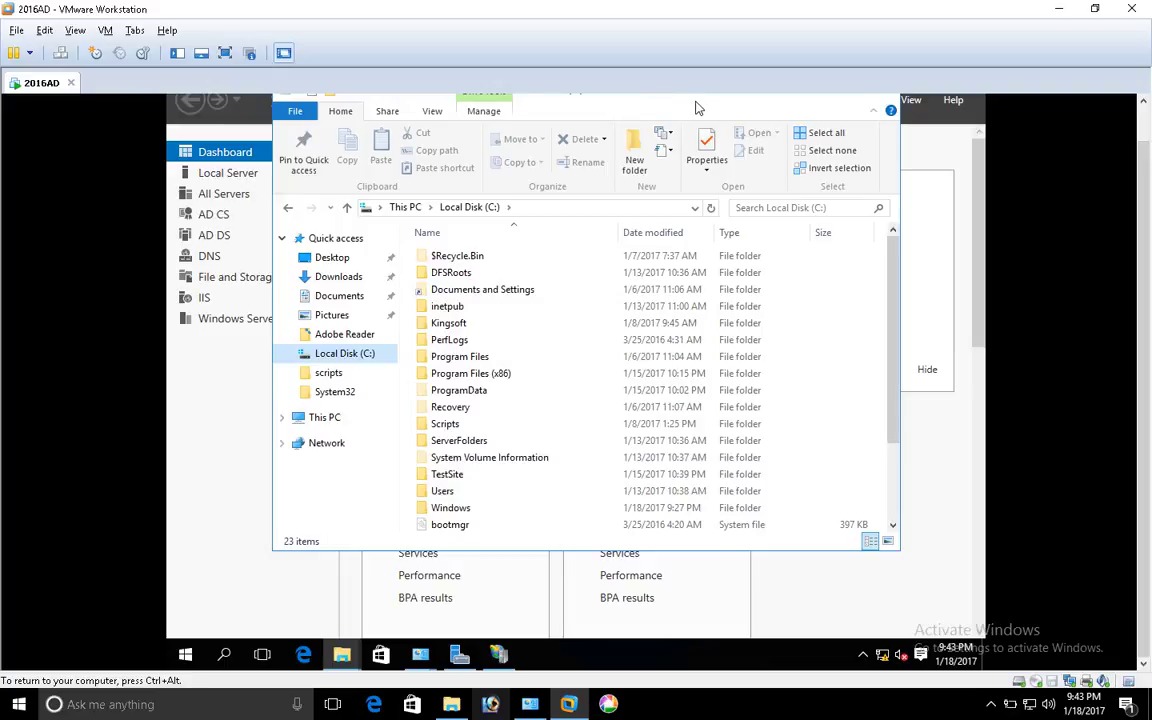
# Switch back to Internet Information Services (IIS) Manager, maximize it and widen the connections tree to show the full site names
pyautogui.hotkey('alt', 'Tab')
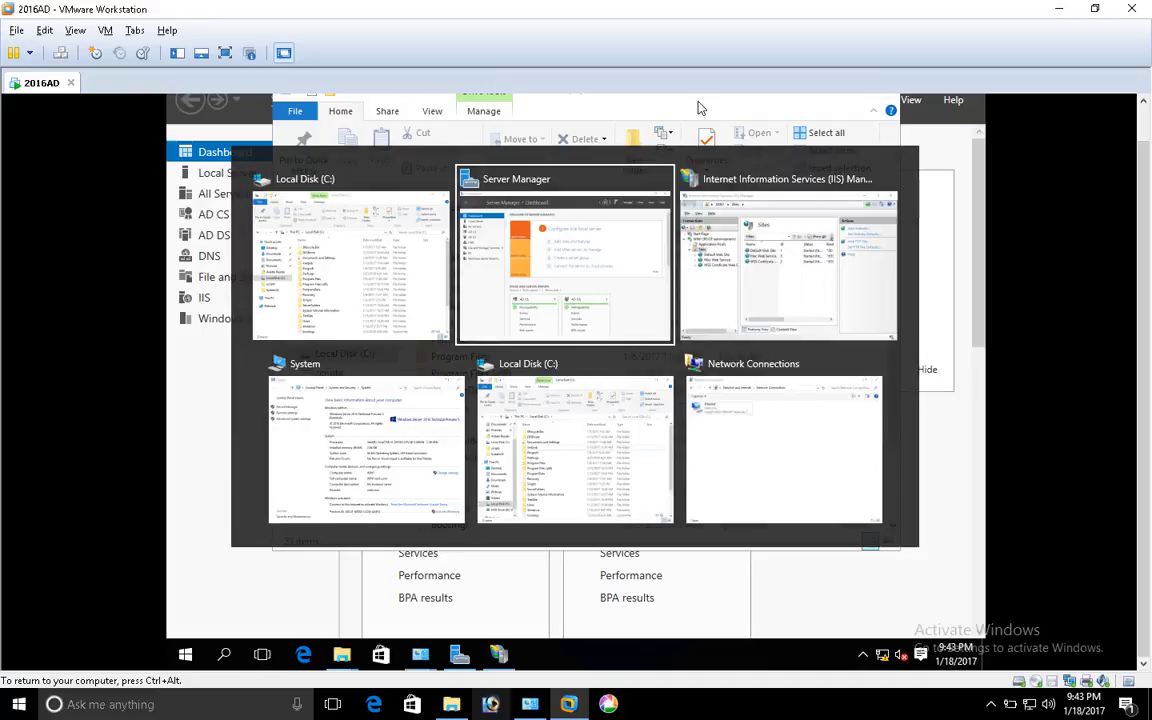
pyautogui.hotkey('alt', 'Tab')
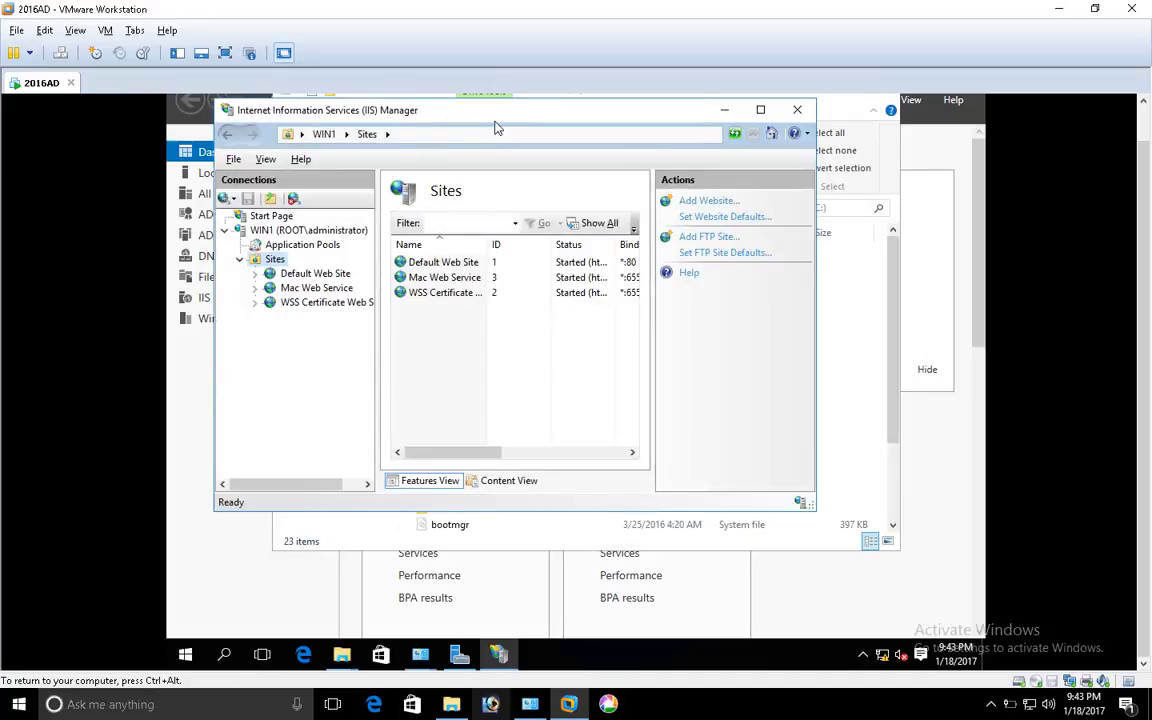
pyautogui.doubleClick(496, 117)
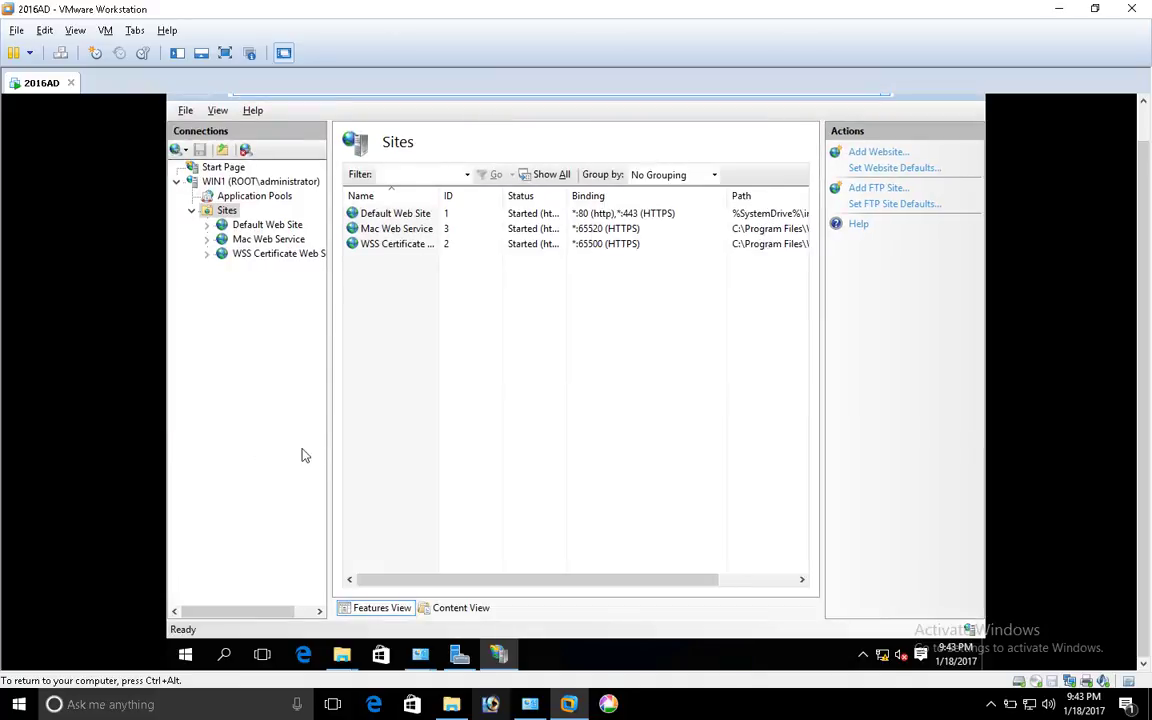
pyautogui.moveTo(328, 451); pyautogui.dragTo(422, 452)
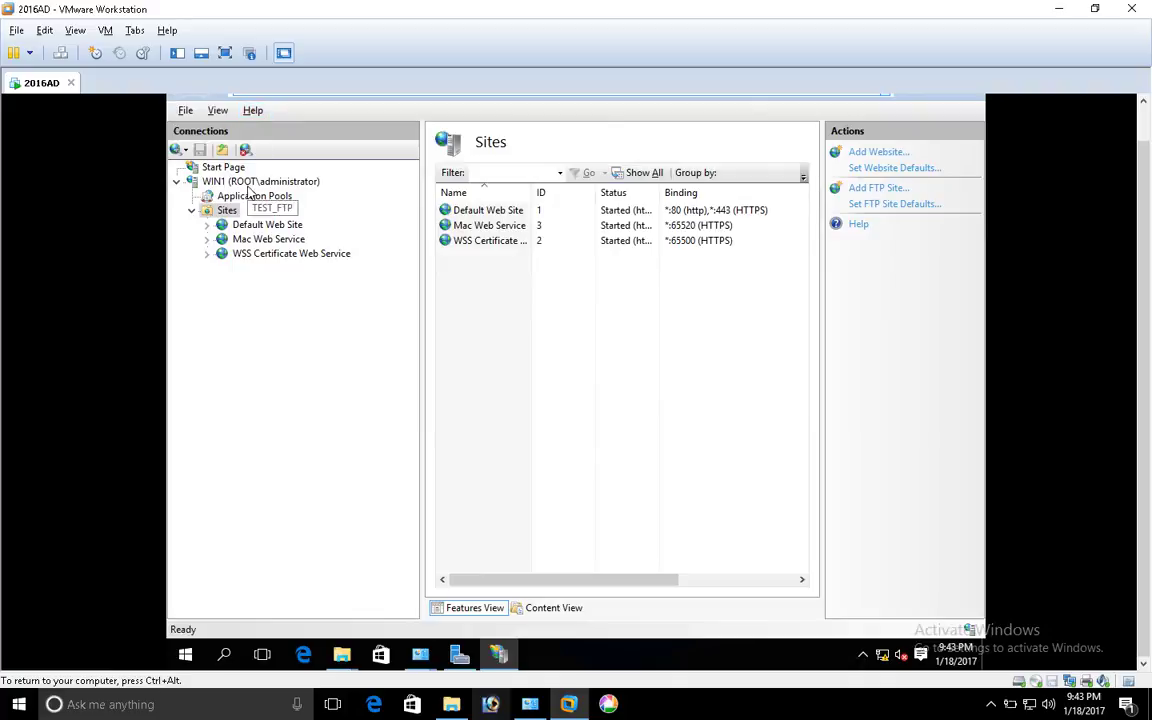
# Start adding an FTP site under Sites, named Test_FTP, with C:\ as its physical path
pyautogui.rightClick(230, 214)
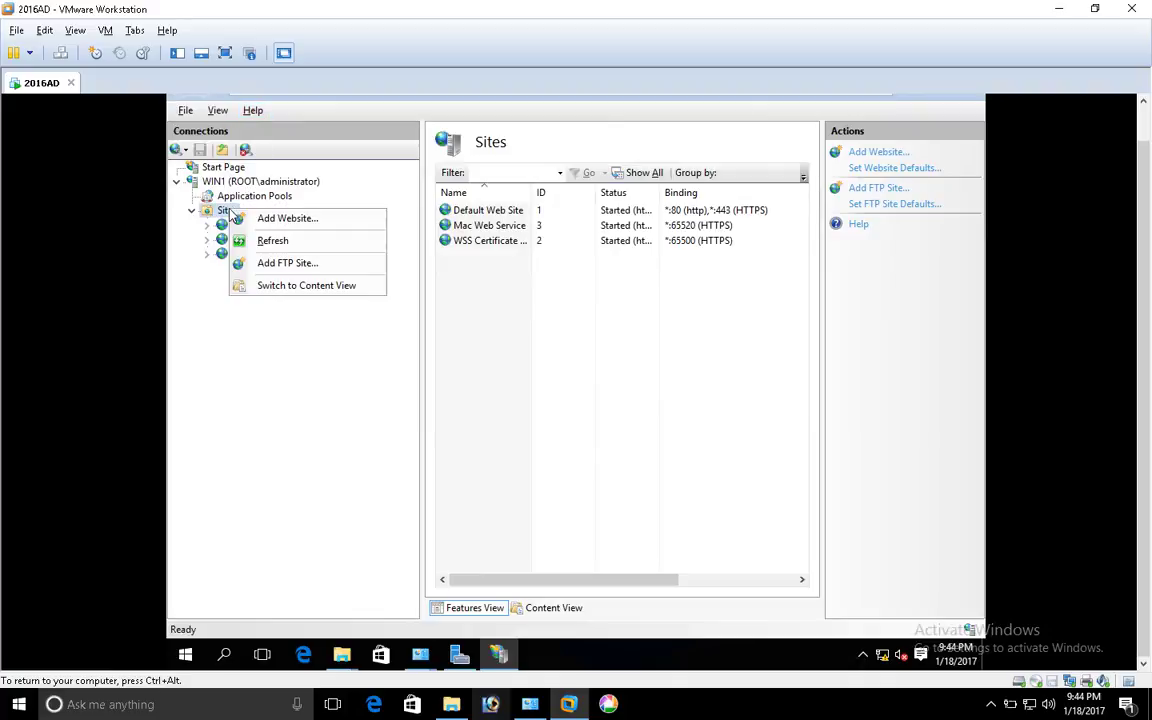
pyautogui.click(256, 258)
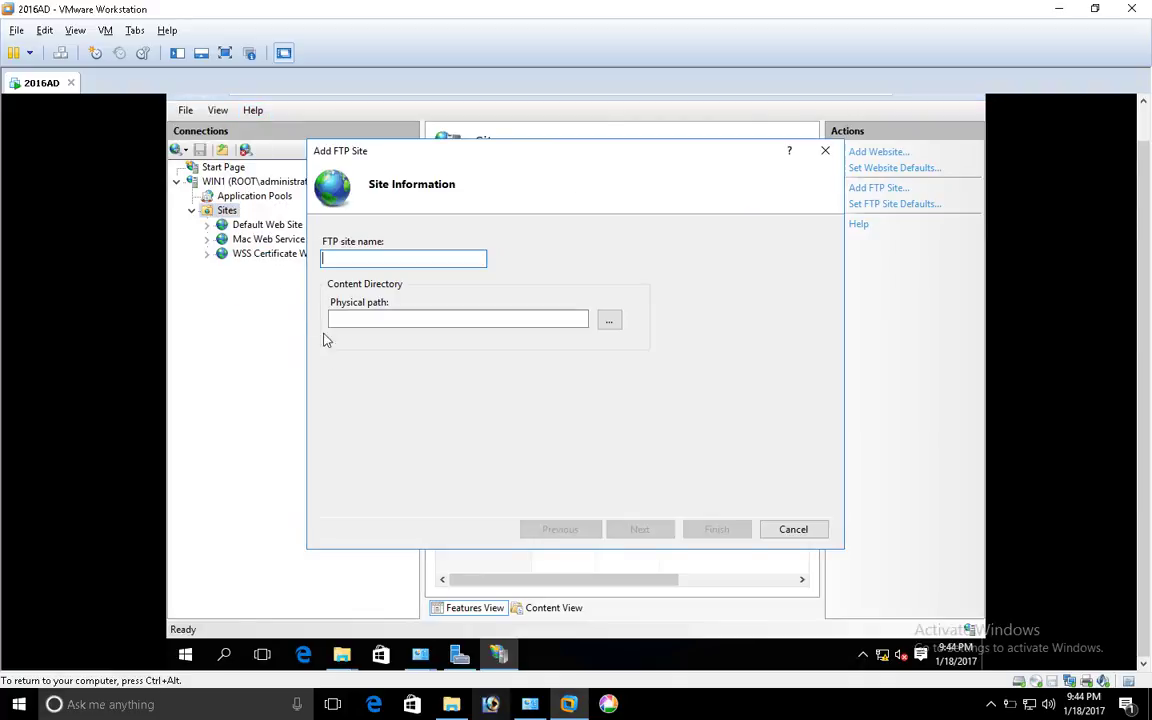
pyautogui.write('Test_FTP')
pyautogui.click(610, 317)
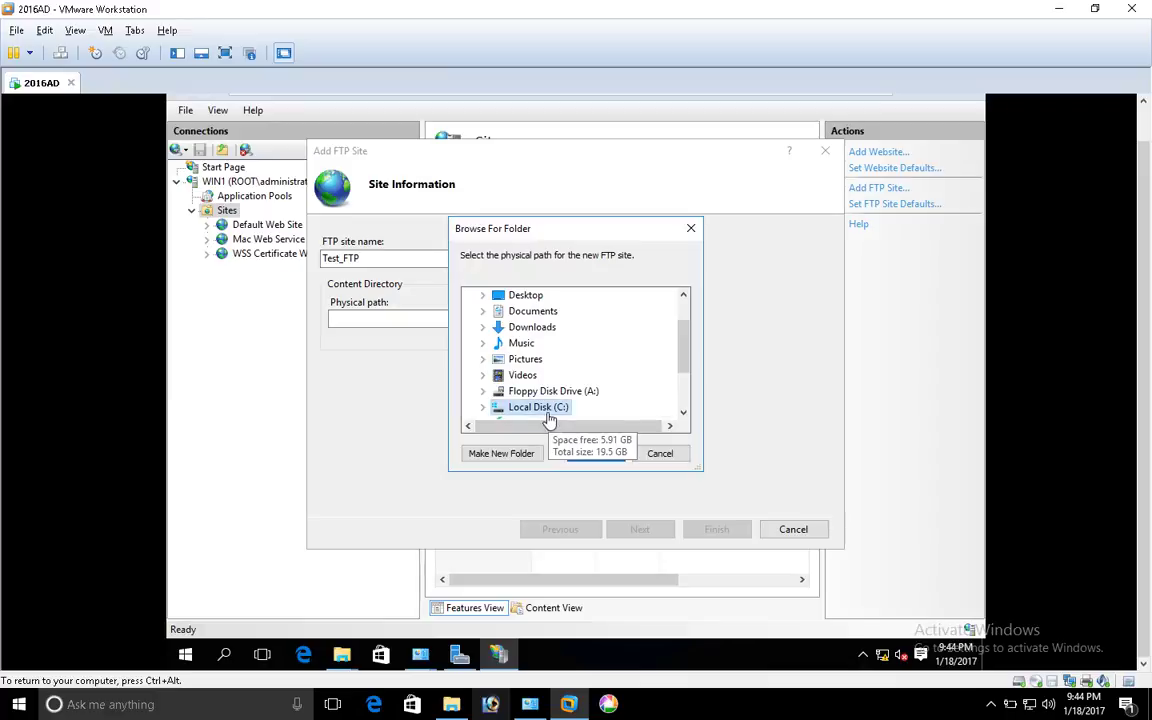
pyautogui.doubleClick(520, 407)
pyautogui.click(592, 453)
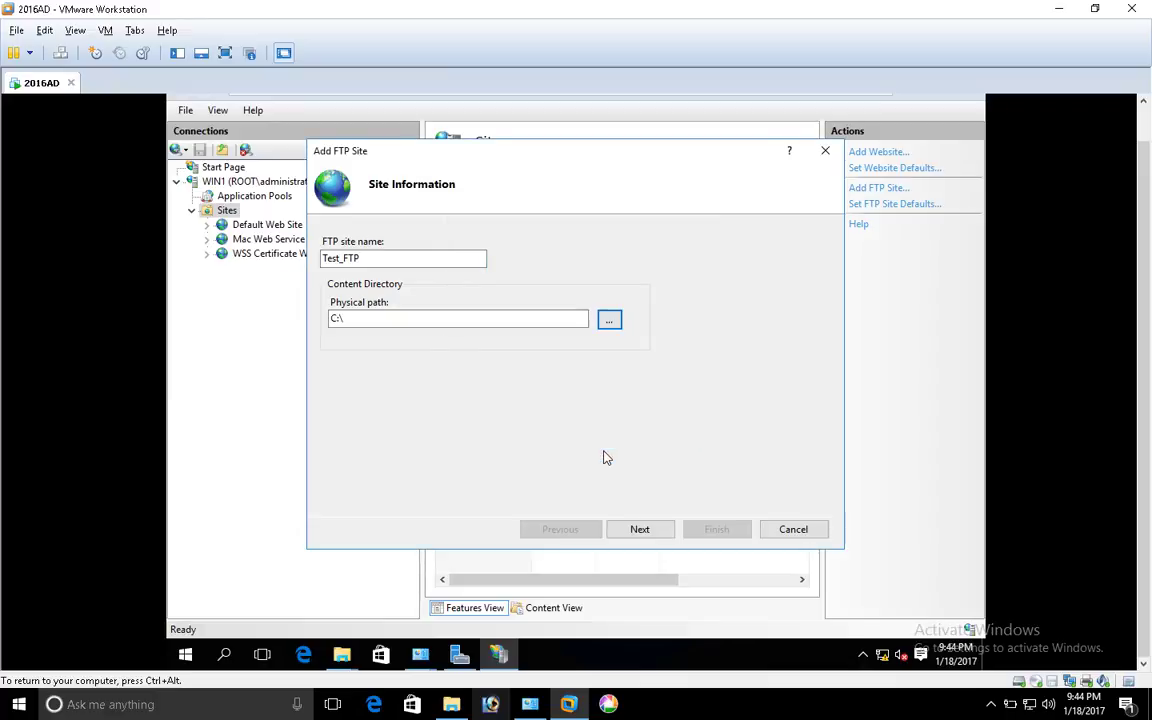
# Create a folder named FTP001 on Local Disk (C:) while browsing for the physical path, and proceed to the binding settings
pyautogui.click(610, 320)
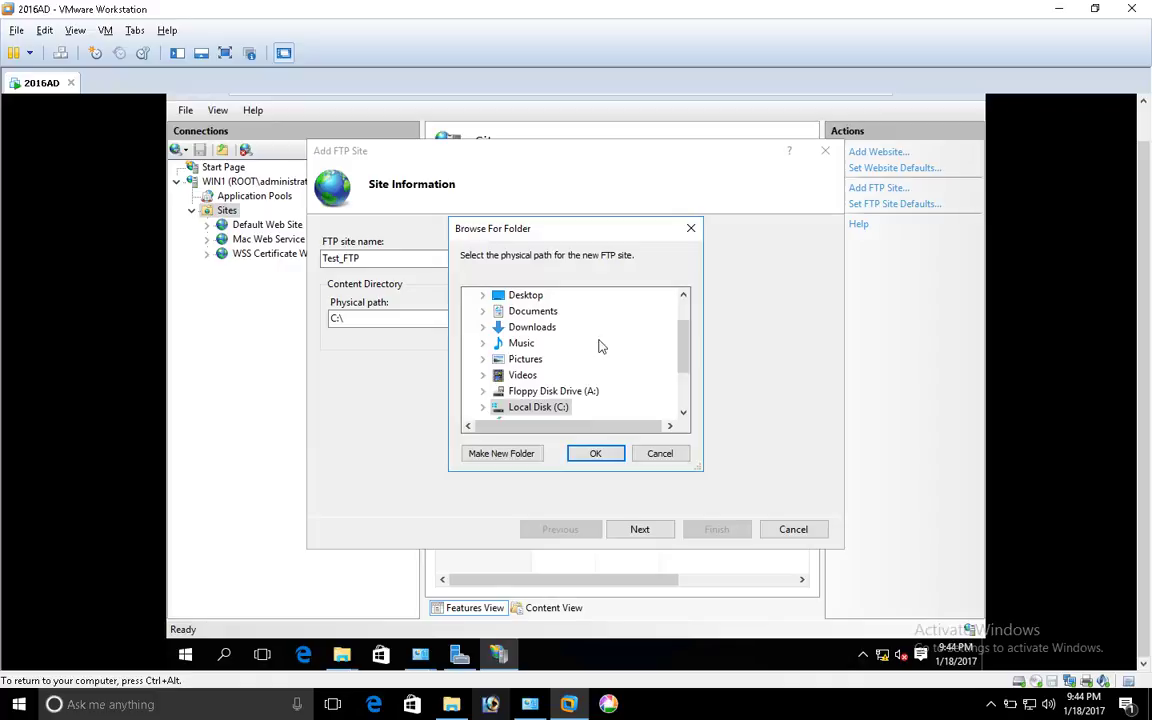
pyautogui.click(536, 453)
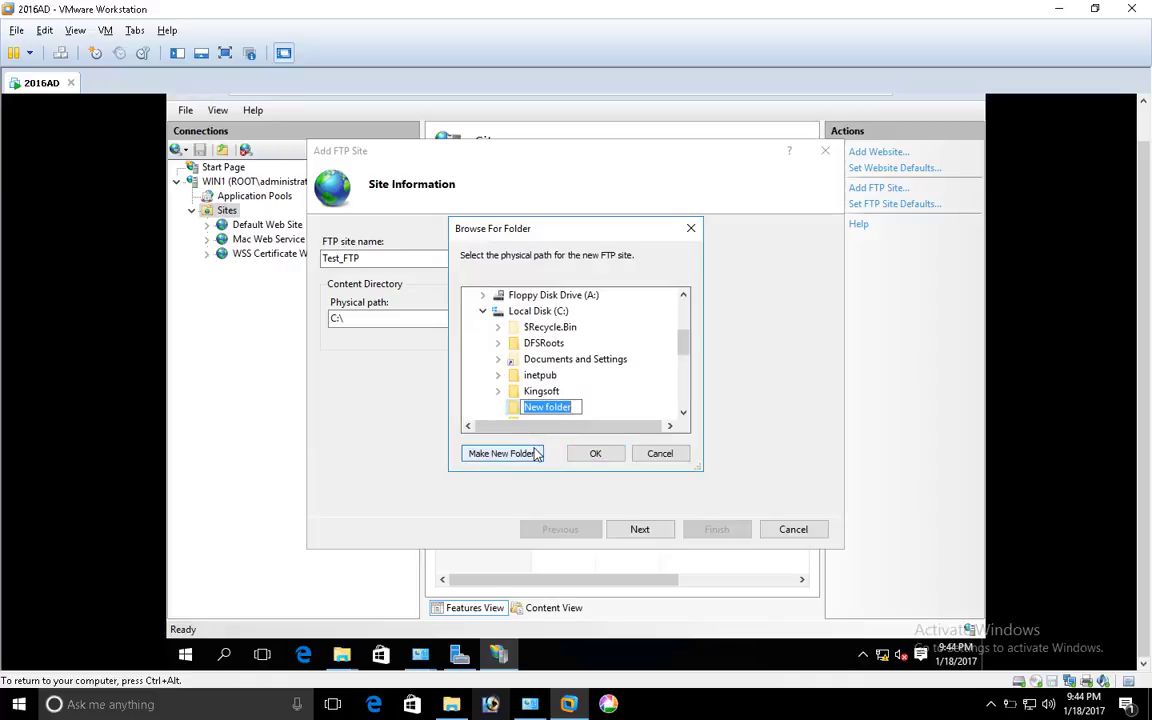
pyautogui.write('FTP')
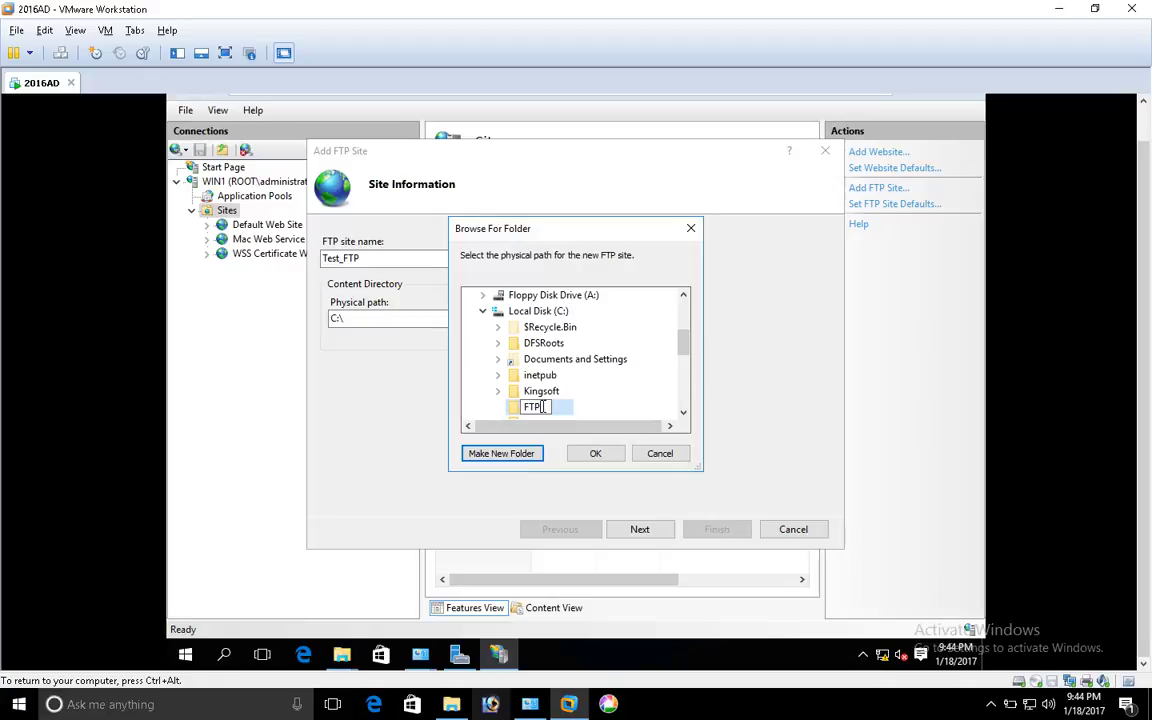
pyautogui.write('001')
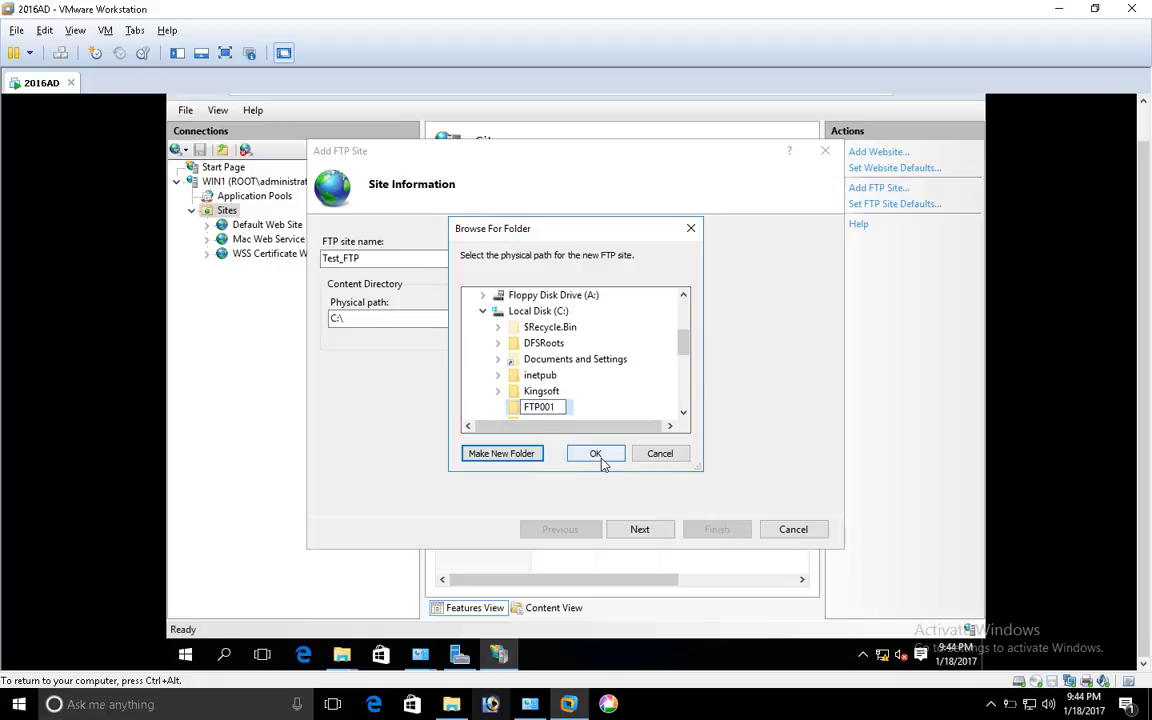
pyautogui.click(603, 457)
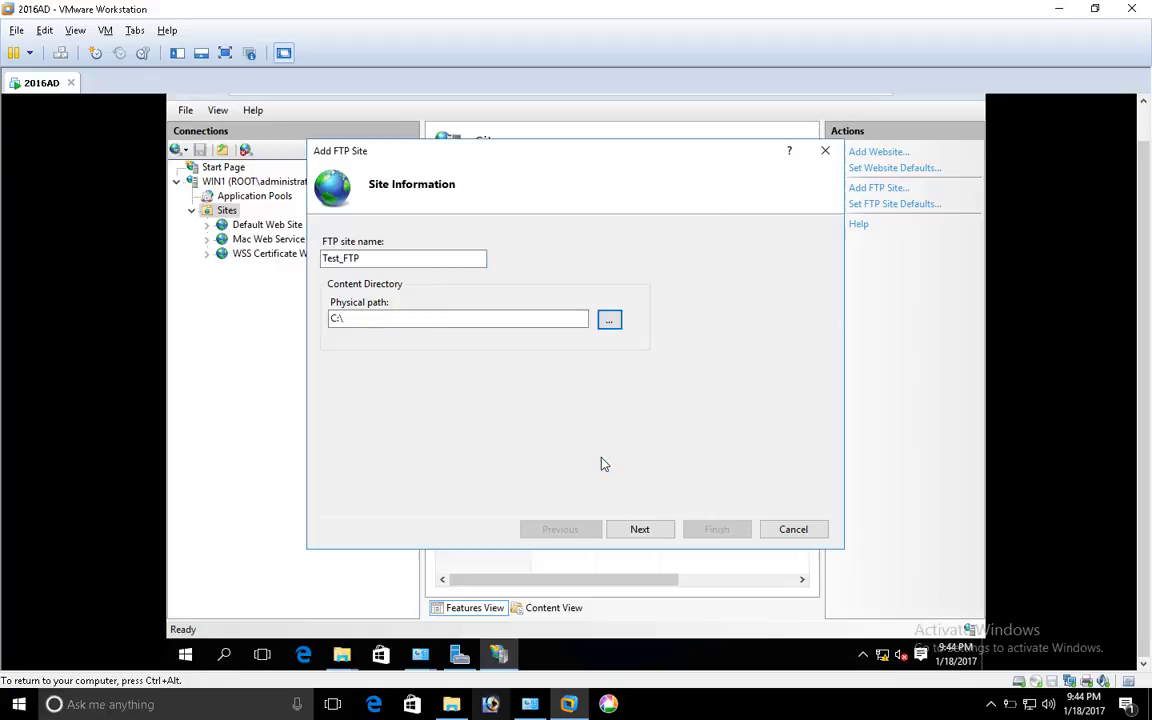
pyautogui.click(645, 533)
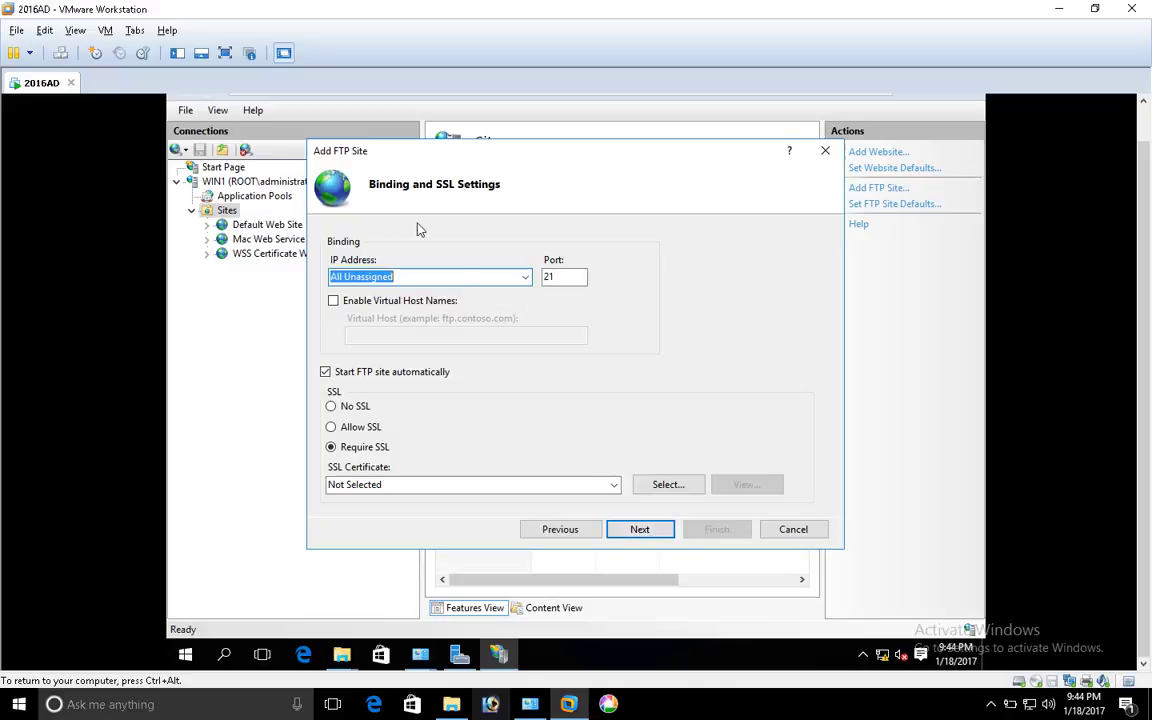
# Bind the FTP site to IP address 192.168.0.9, select No SSL and proceed to the authentication settings
pyautogui.click(520, 284)
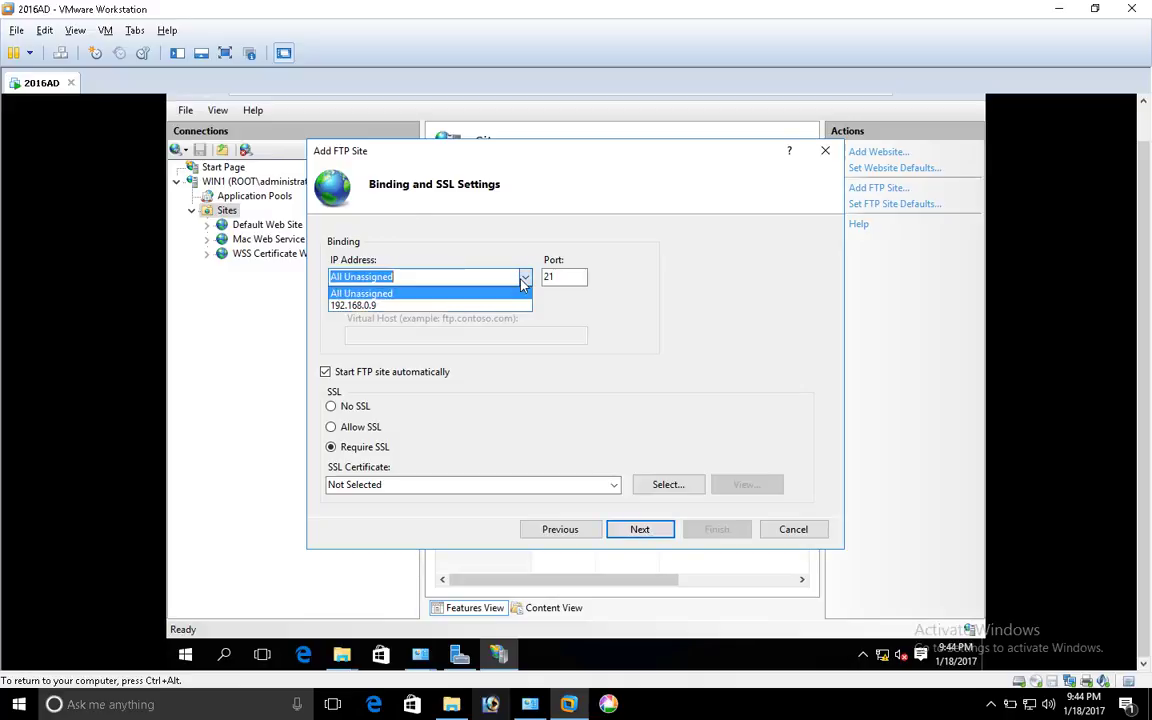
pyautogui.click(502, 305)
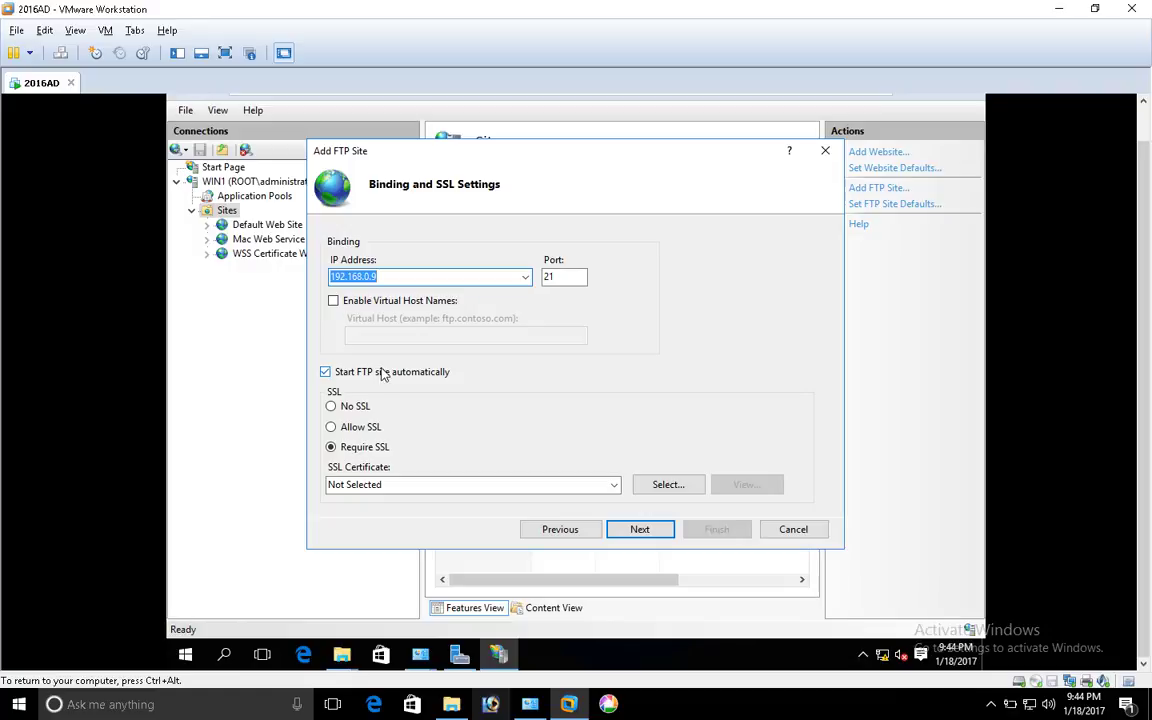
pyautogui.click(333, 406)
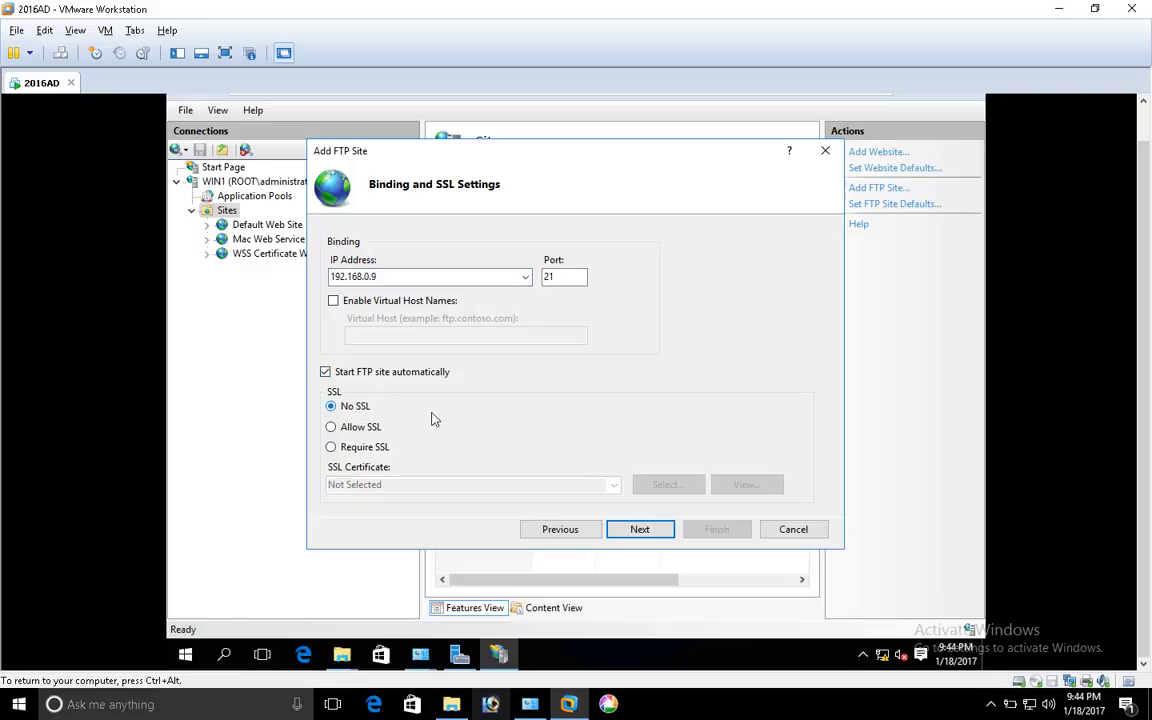
pyautogui.click(640, 529)
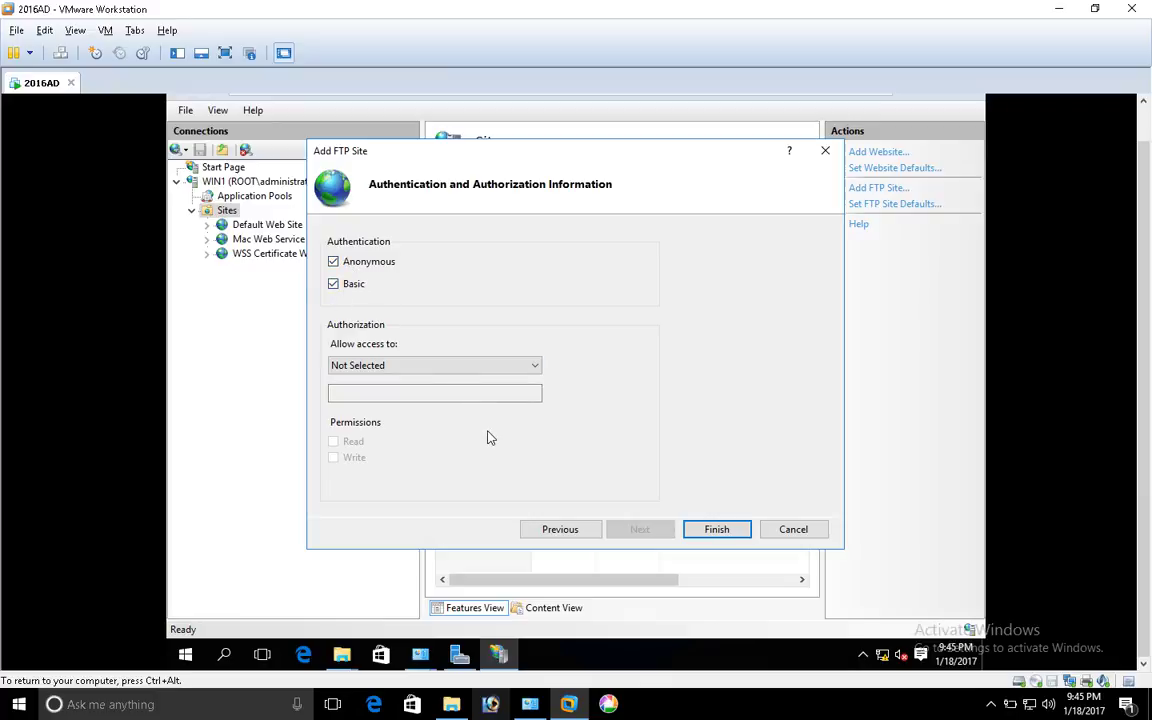
# Authorize all users with Read and Write permissions, finish creating the FTP site and open Test_FTP
pyautogui.click(530, 368)
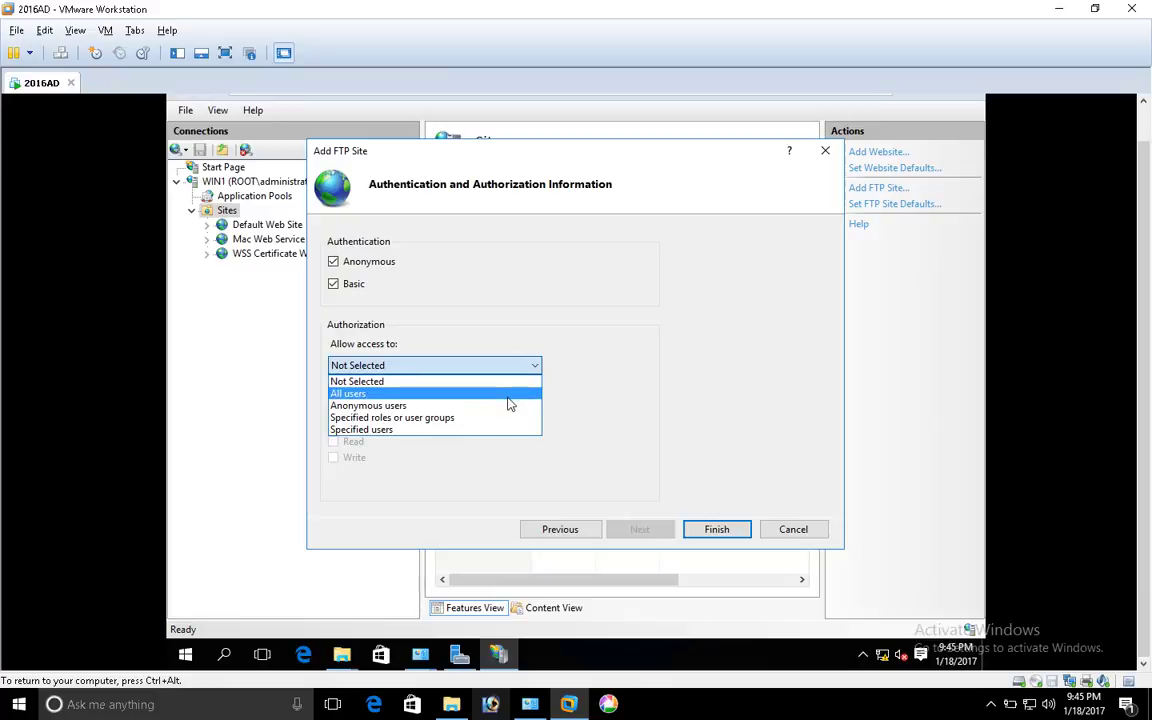
pyautogui.click(508, 396)
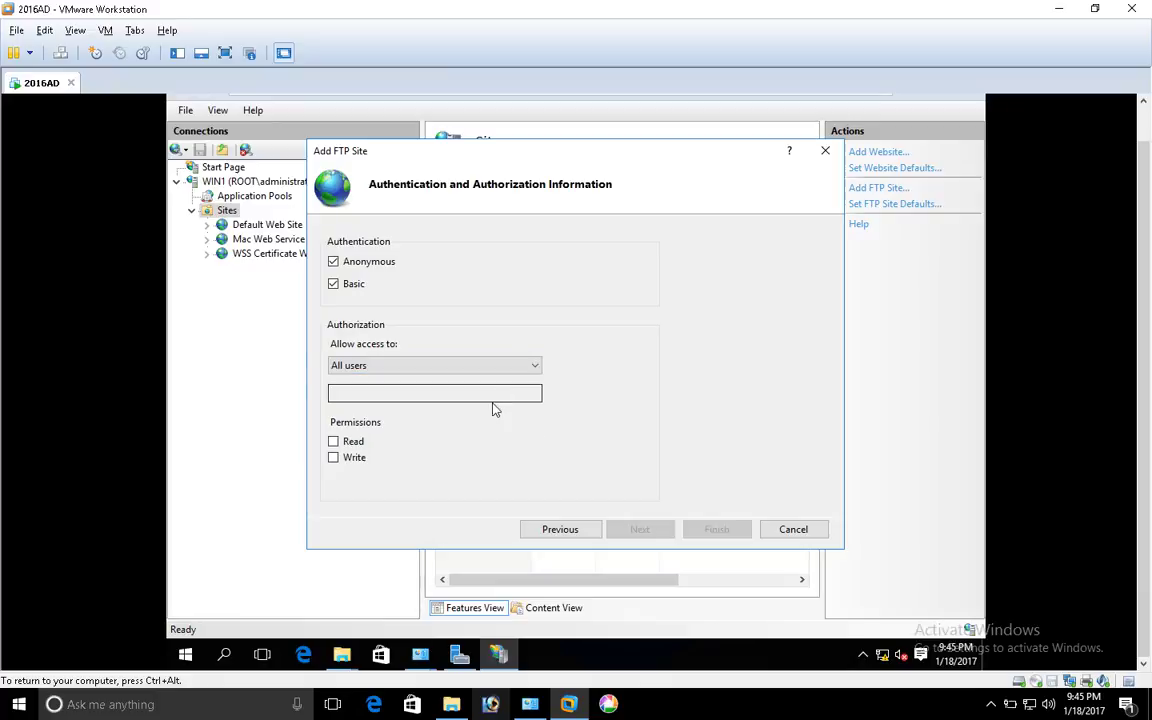
pyautogui.click(336, 442)
pyautogui.click(336, 457)
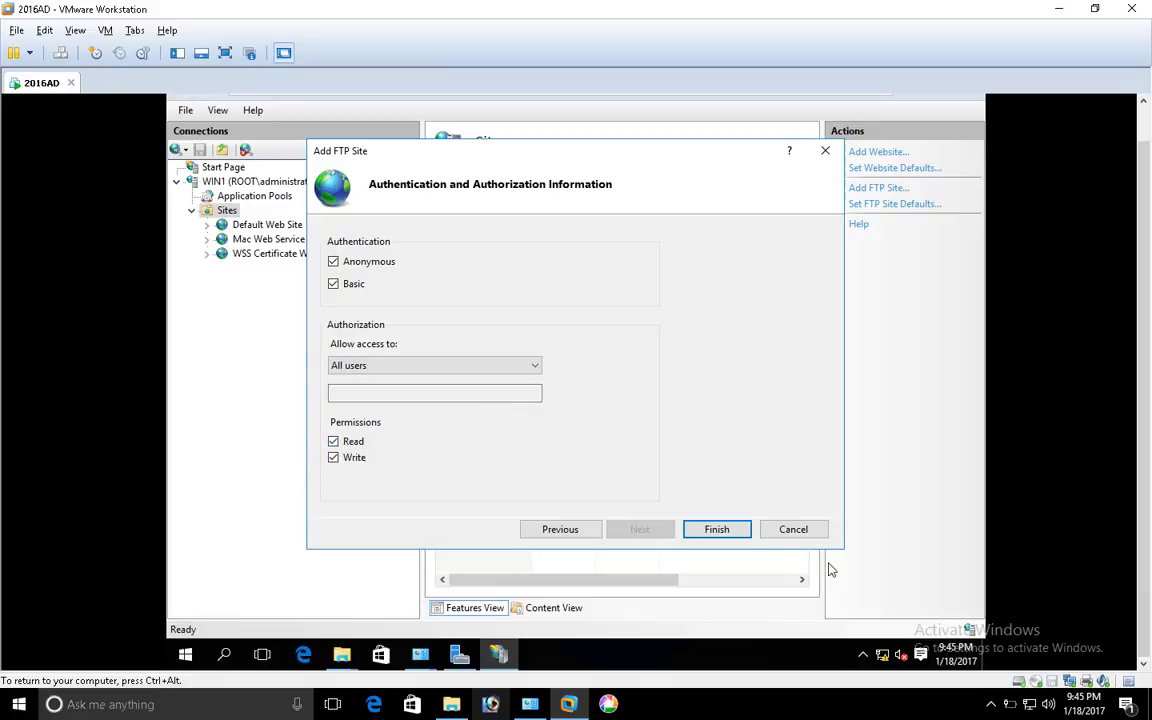
pyautogui.click(737, 533)
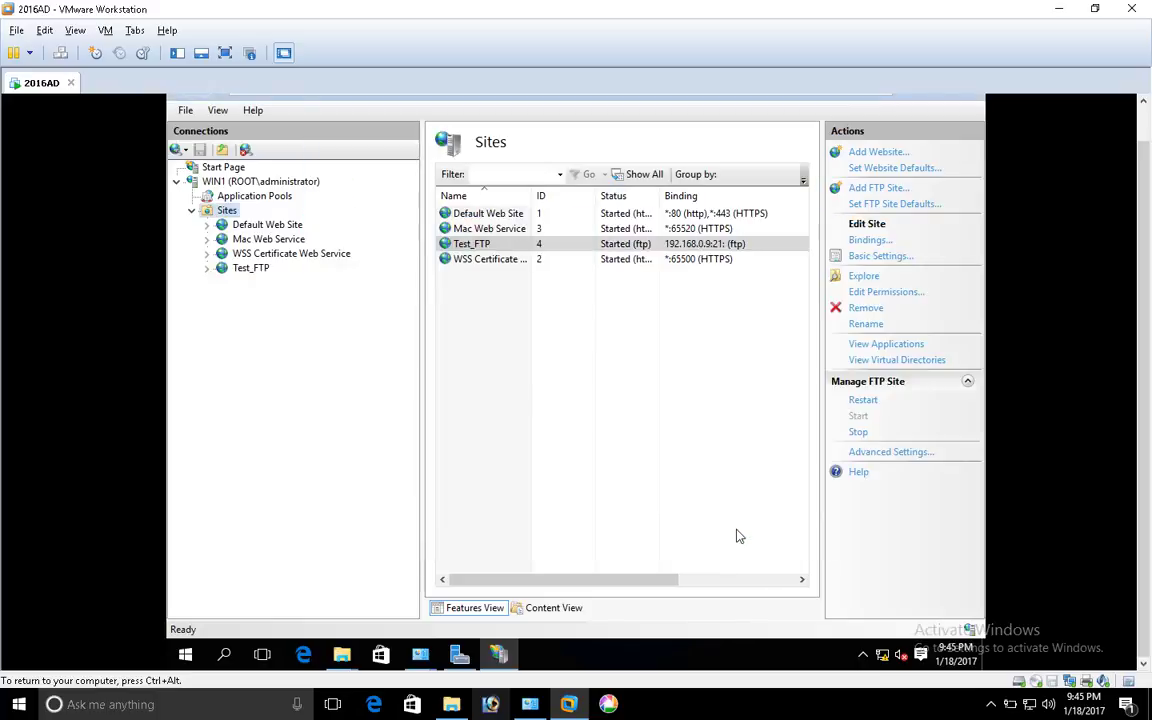
pyautogui.click(242, 270)
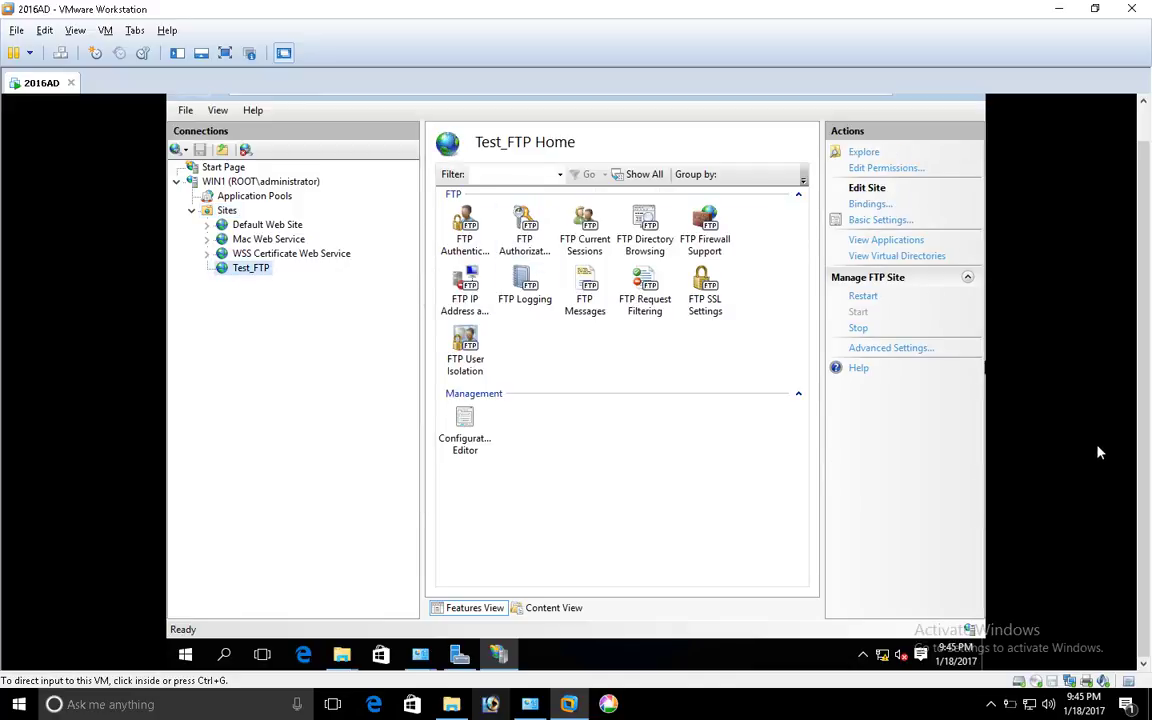
# Review the FTP Authentication modes and the FTP Authorization Rules of Test_FTP, returning to the site's home page
pyautogui.scroll(2, 1145, 450)
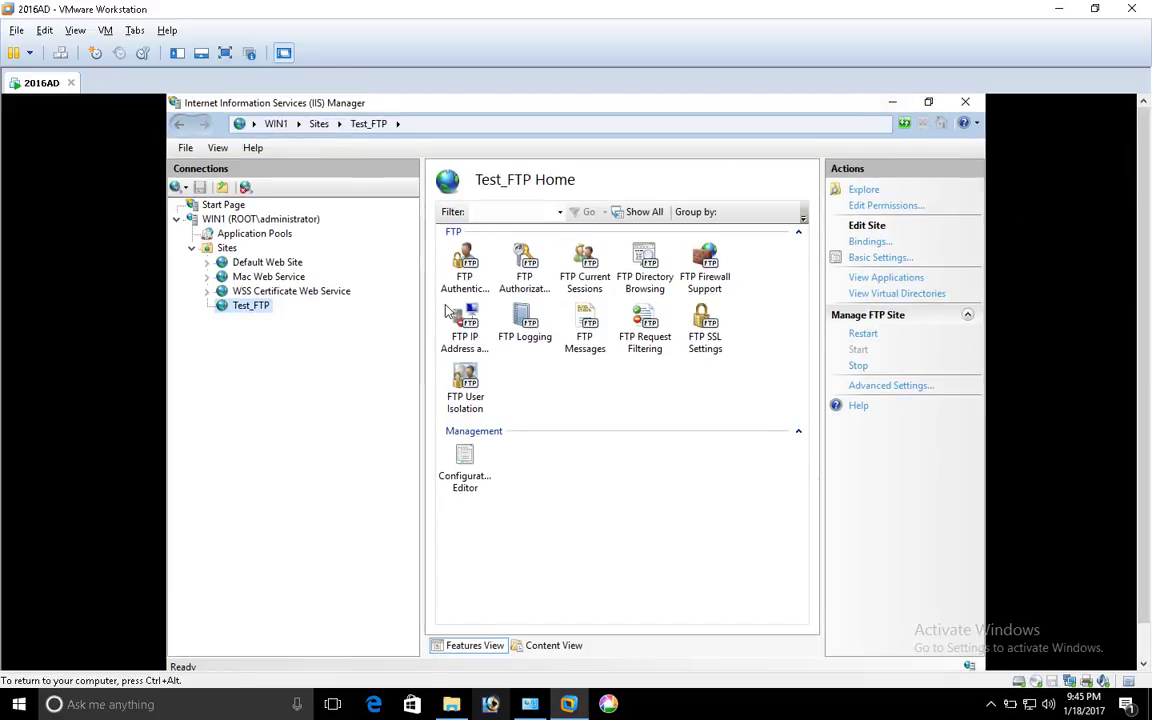
pyautogui.doubleClick(464, 268)
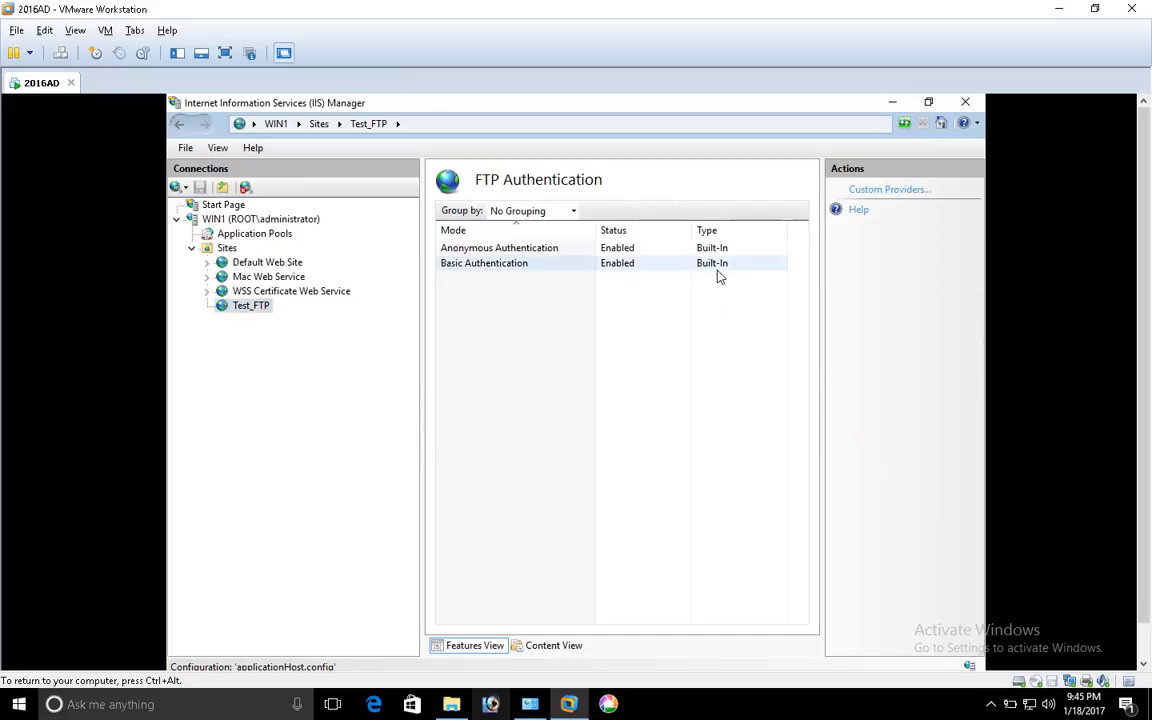
pyautogui.click(242, 306)
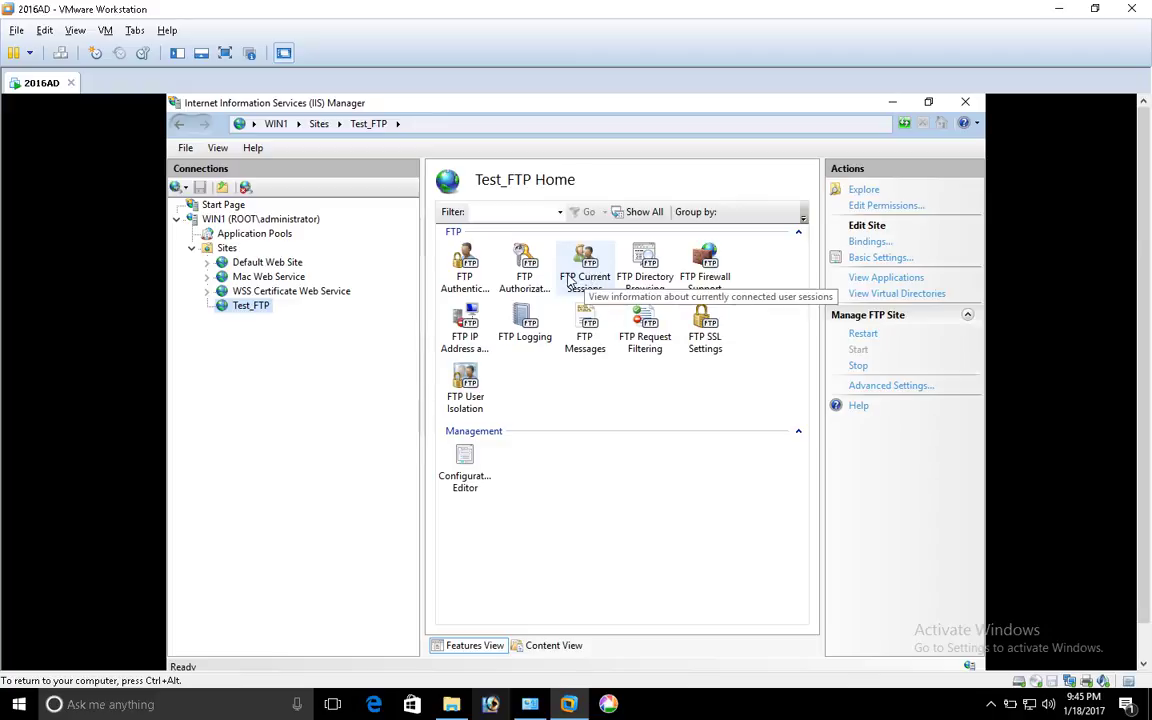
pyautogui.doubleClick(524, 265)
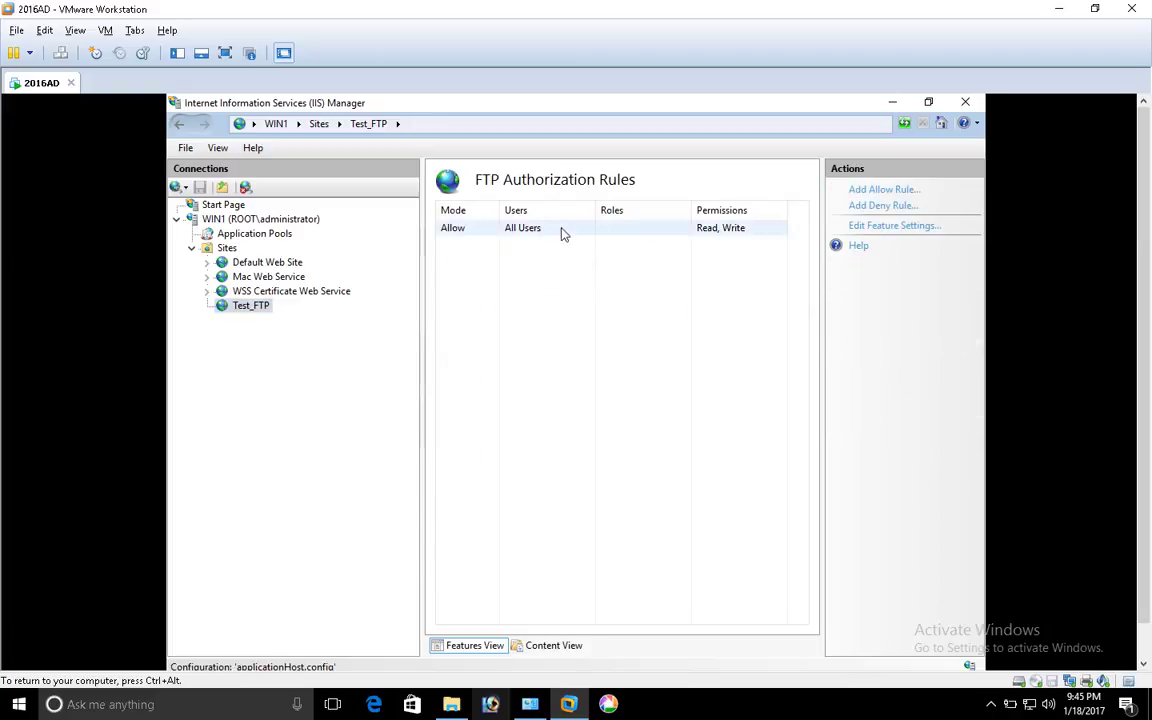
pyautogui.click(237, 304)
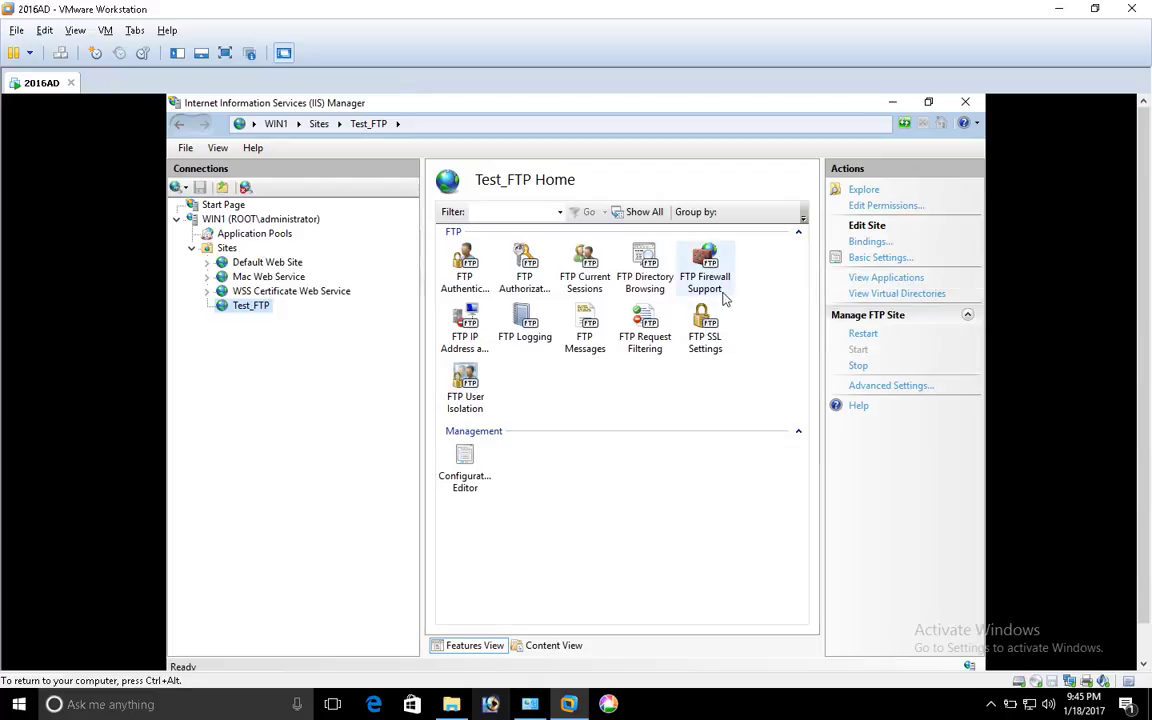
# Examine Test_FTP's FTP Firewall Support settings, including the external IP address of the firewall, without entering anything
pyautogui.doubleClick(705, 262)
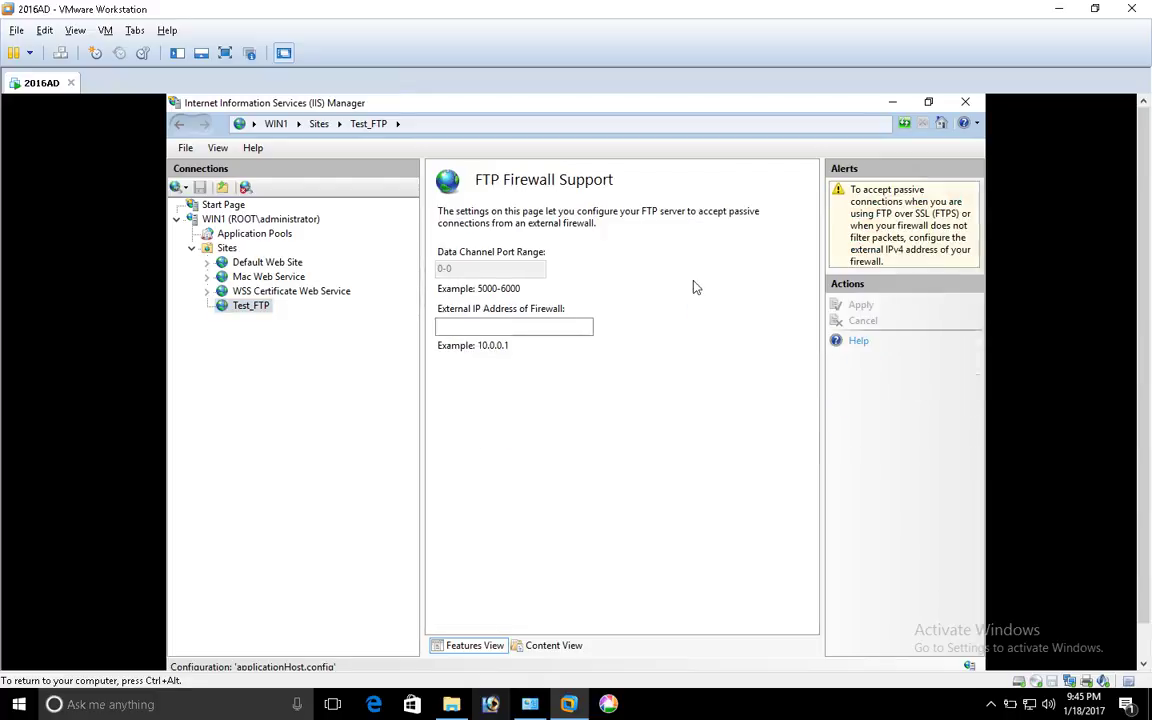
pyautogui.click(506, 327)
pyautogui.click(506, 327)
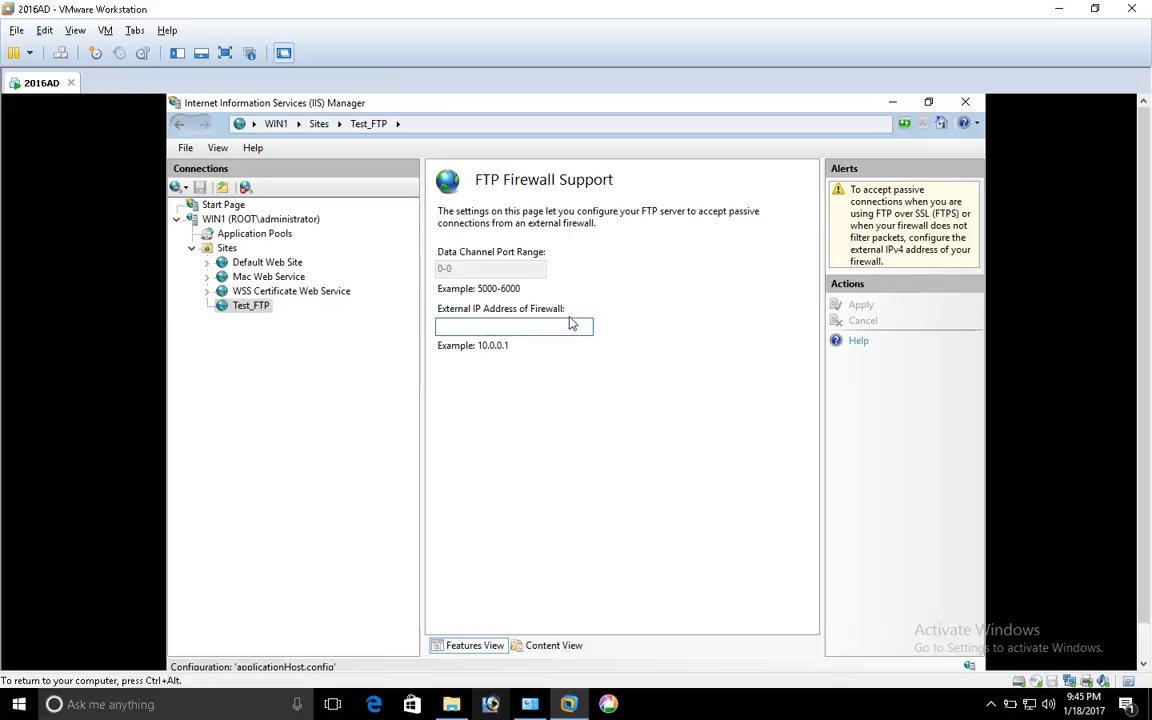
pyautogui.click(236, 305)
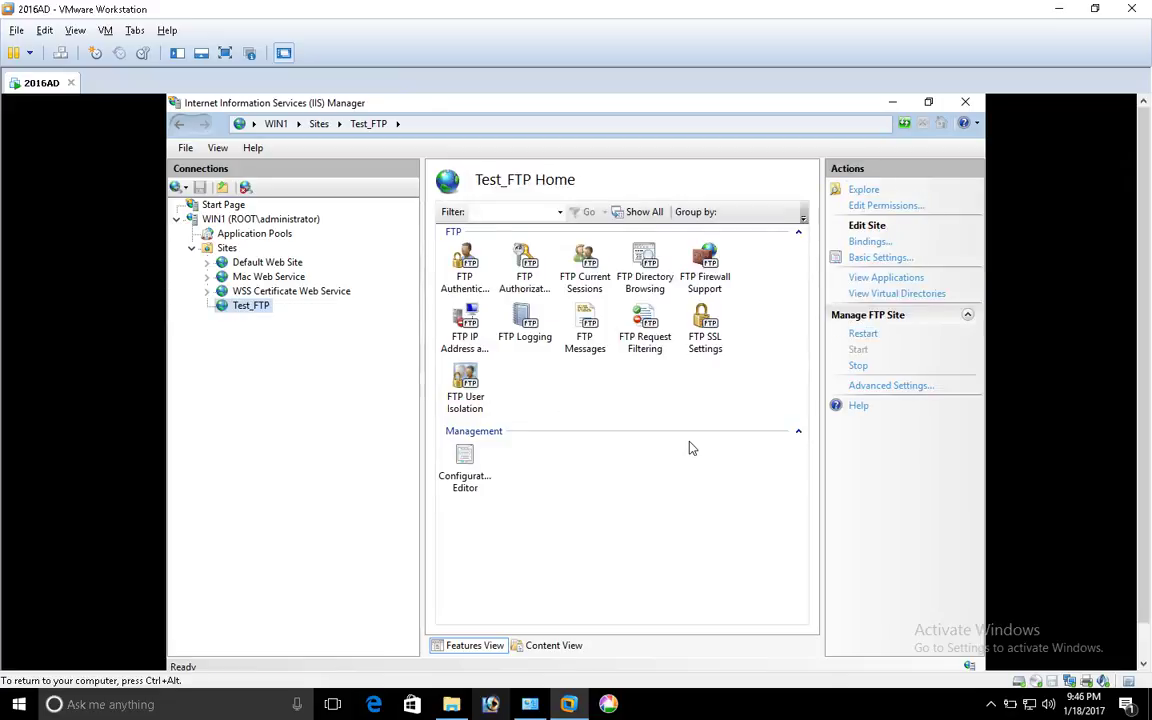
# Examine Test_FTP's FTP IP Address and Domain Restrictions and its FTP User Isolation options, returning to the site's home page
pyautogui.doubleClick(484, 332)
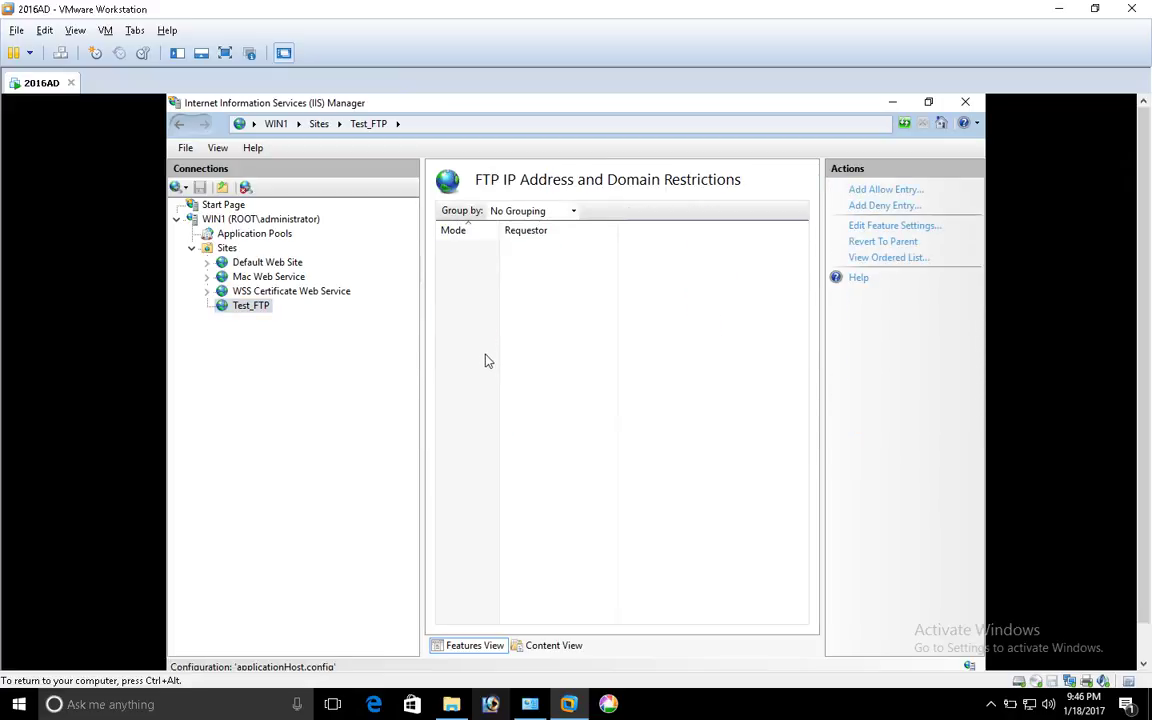
pyautogui.click(245, 307)
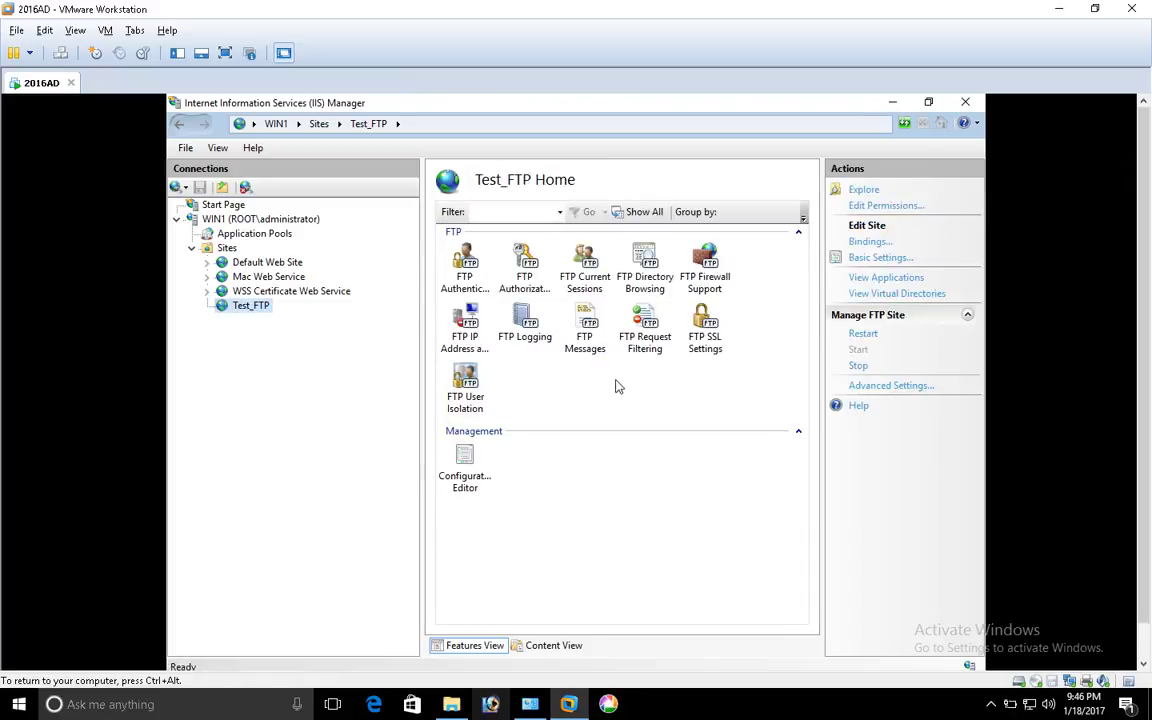
pyautogui.doubleClick(465, 385)
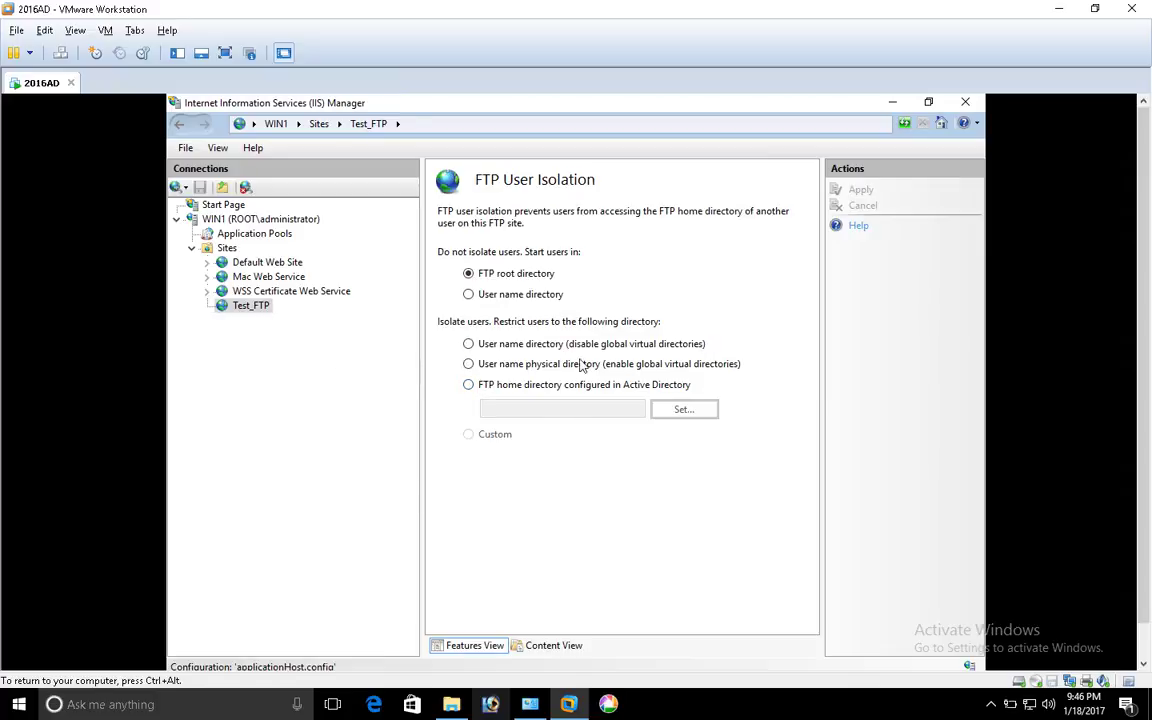
pyautogui.click(245, 305)
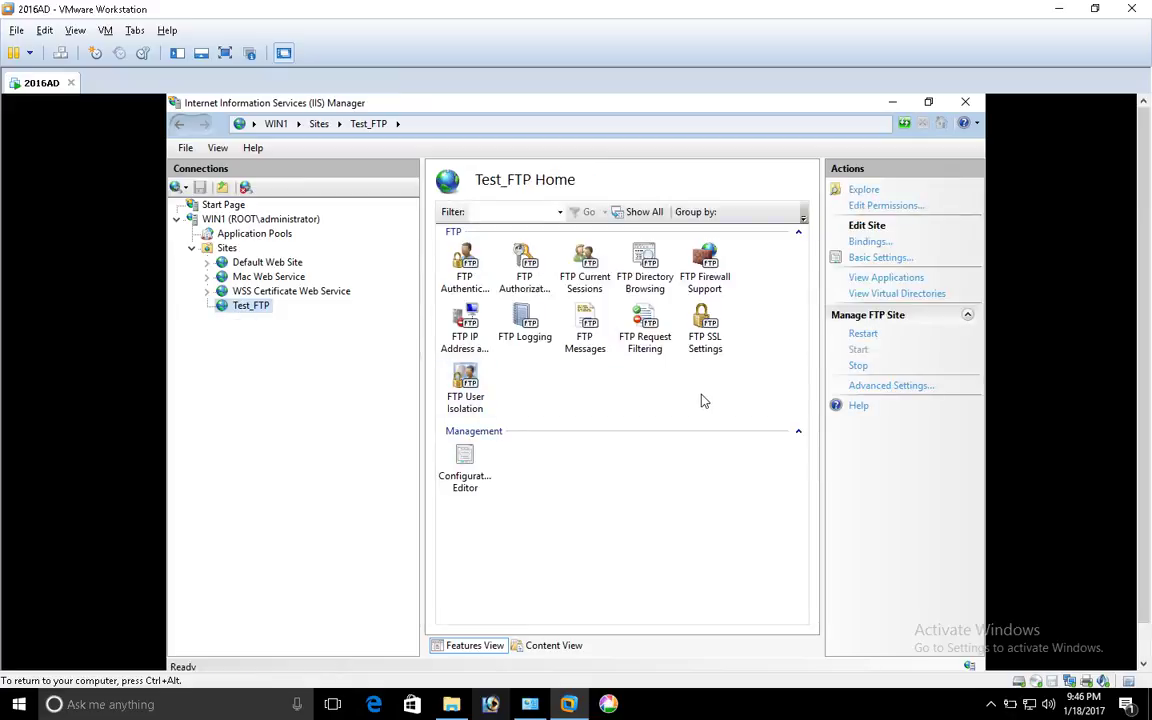
# Minimize the open File Explorer window behind IIS Manager, return to Test_FTP and check its site bindings
pyautogui.click(899, 104)
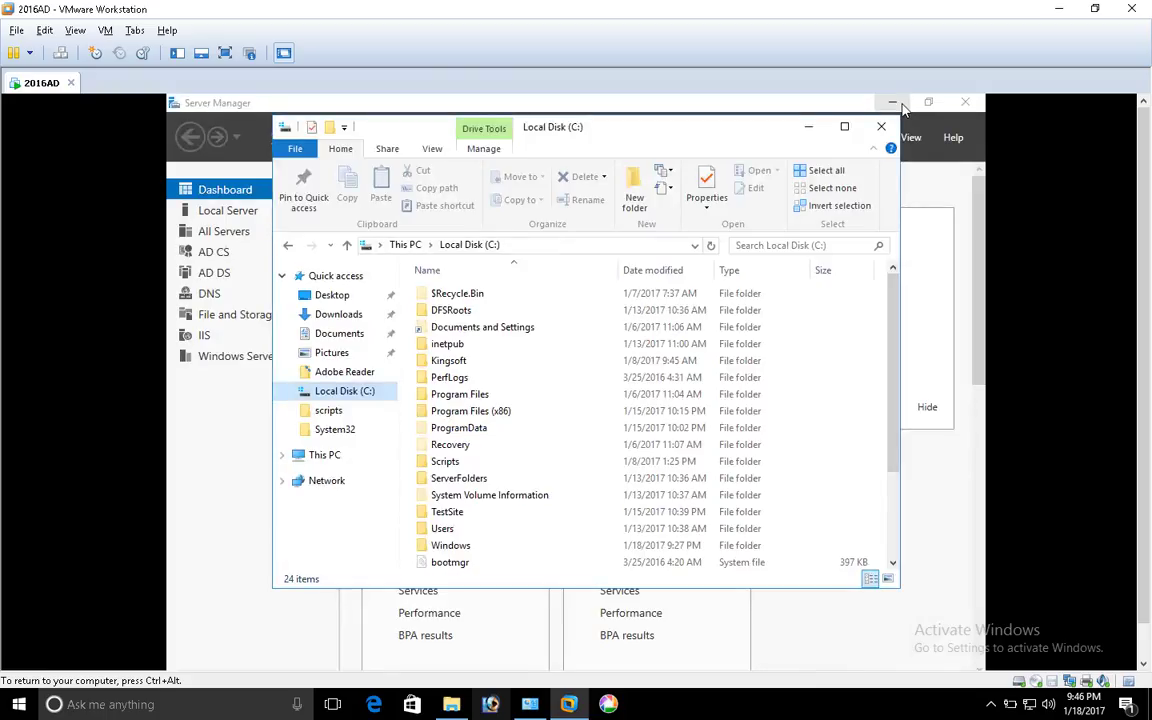
pyautogui.click(807, 131)
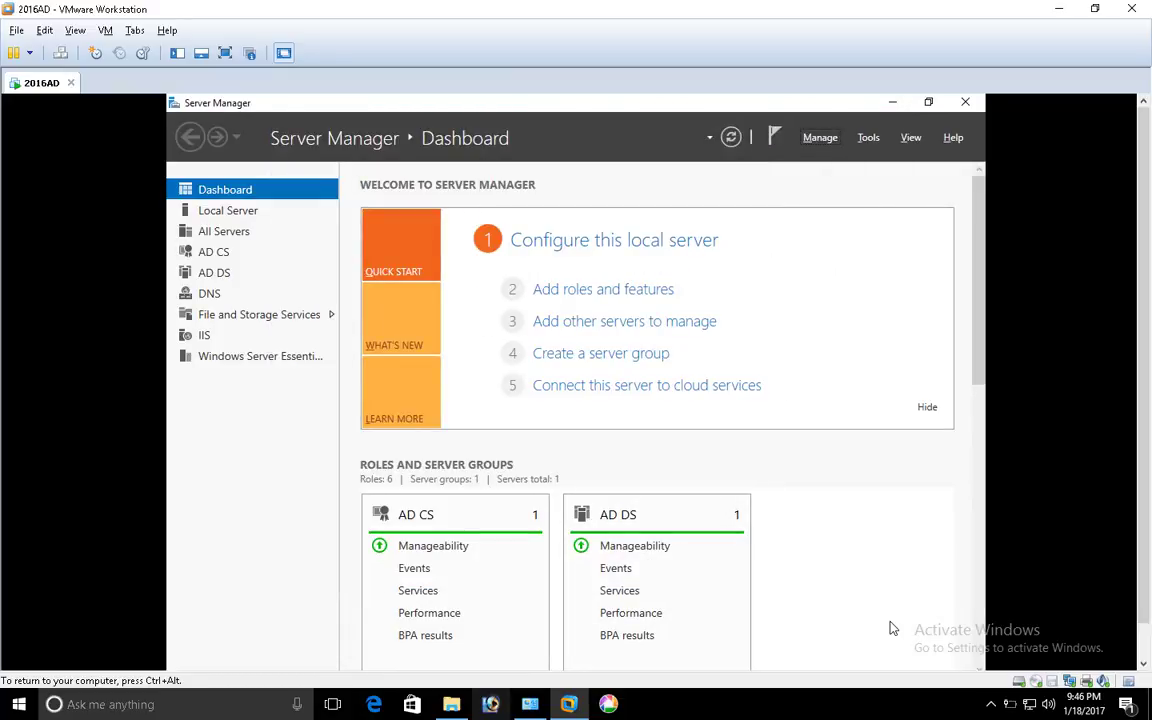
pyautogui.hotkey('alt', 'Tab')
pyautogui.hotkey('alt', 'Tab')
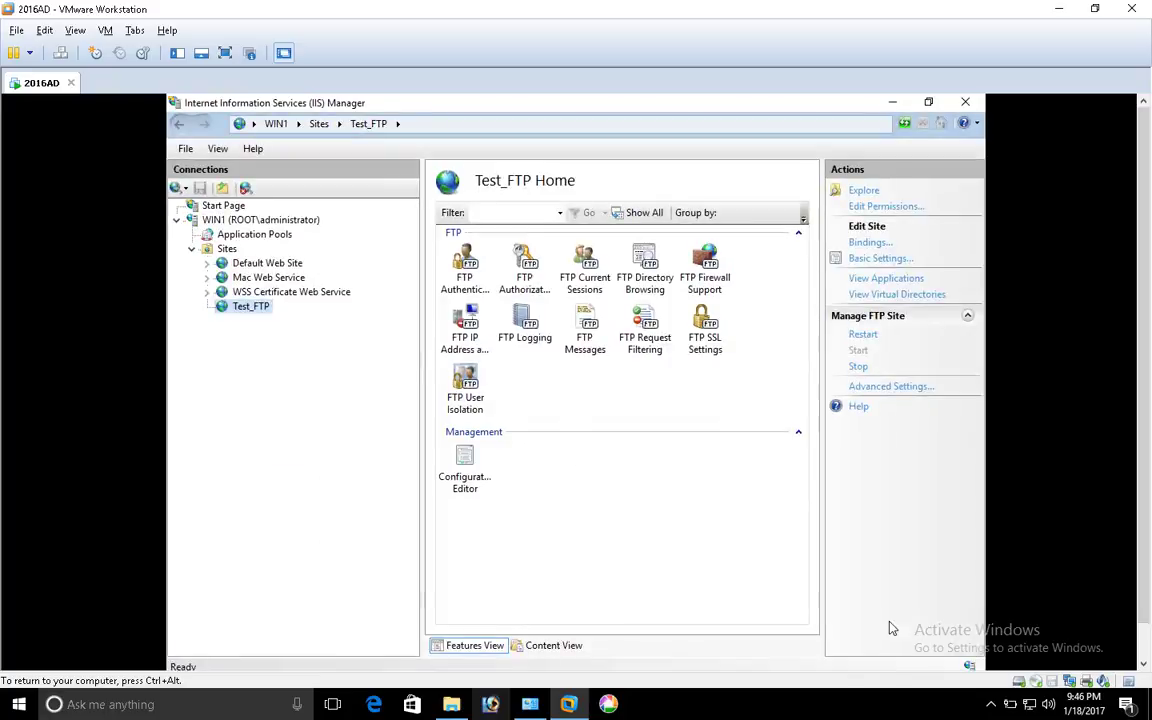
pyautogui.click(869, 243)
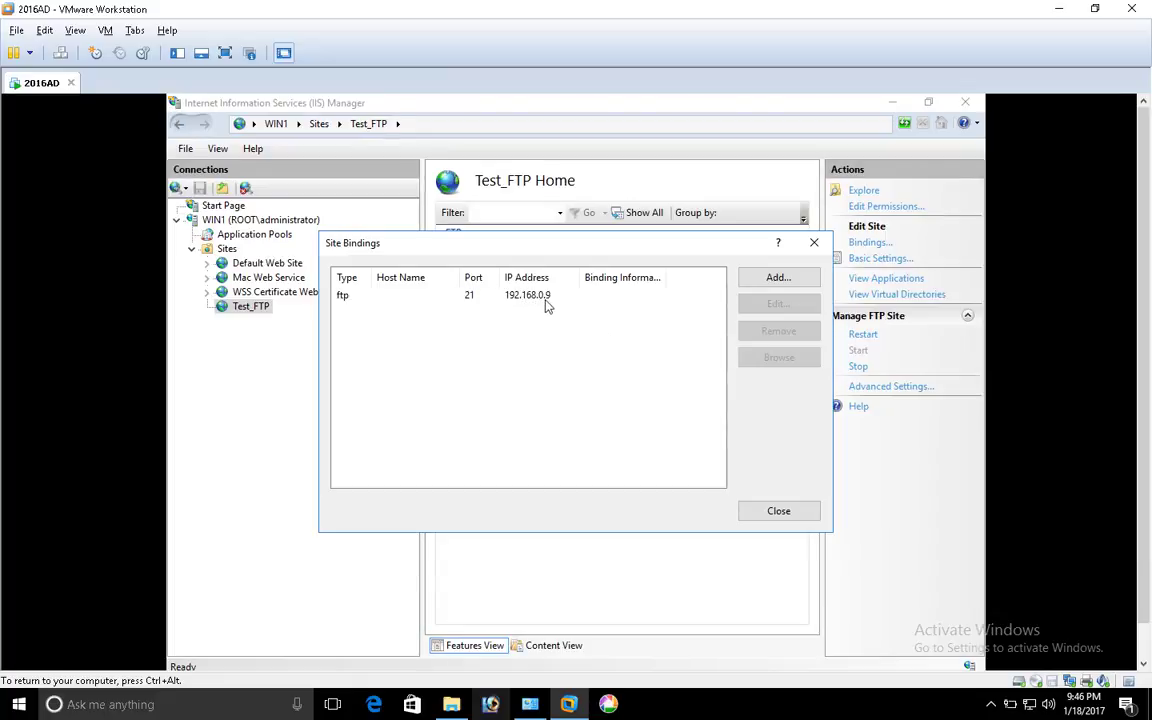
pyautogui.click(788, 515)
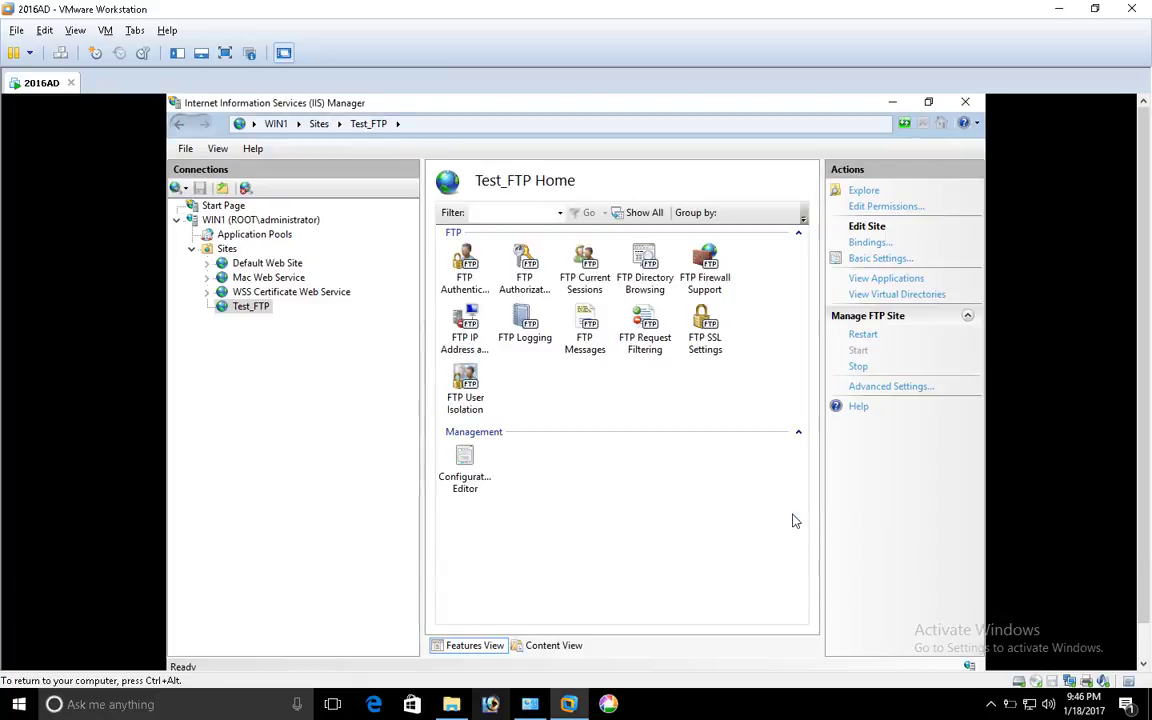
# Minimize IIS Manager and the virtual machine window, and open Command Prompt on the host computer
pyautogui.click(892, 102)
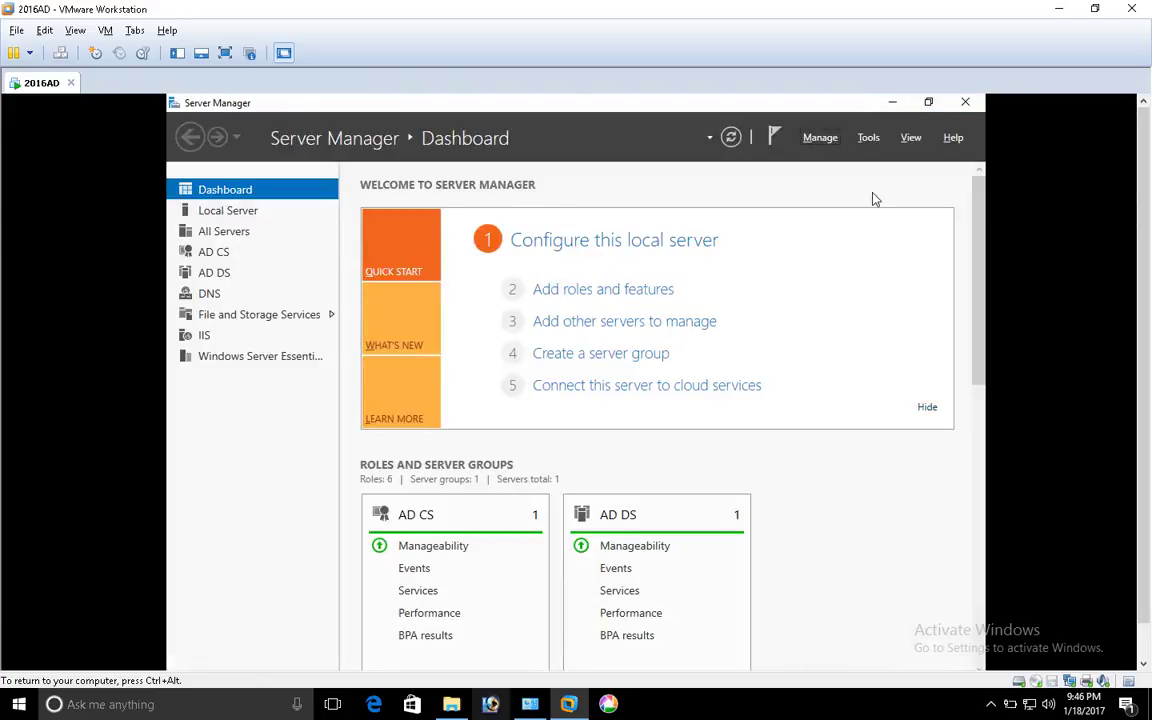
pyautogui.click(1059, 12)
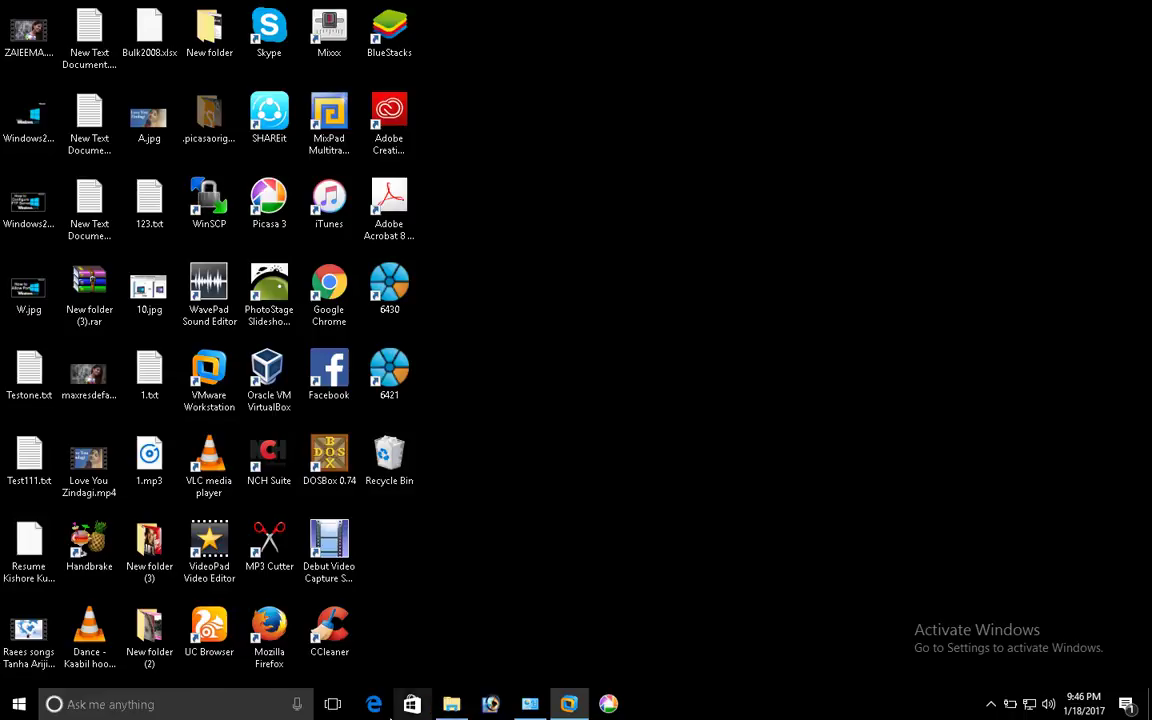
pyautogui.click(244, 705)
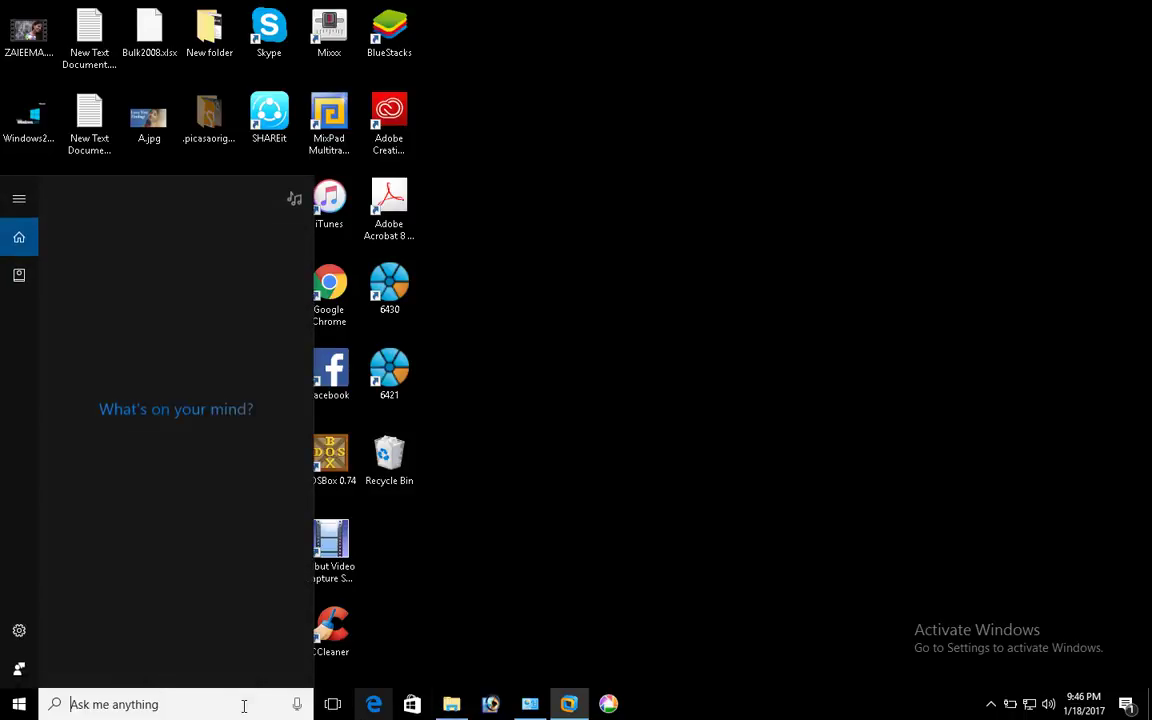
pyautogui.write('cm')
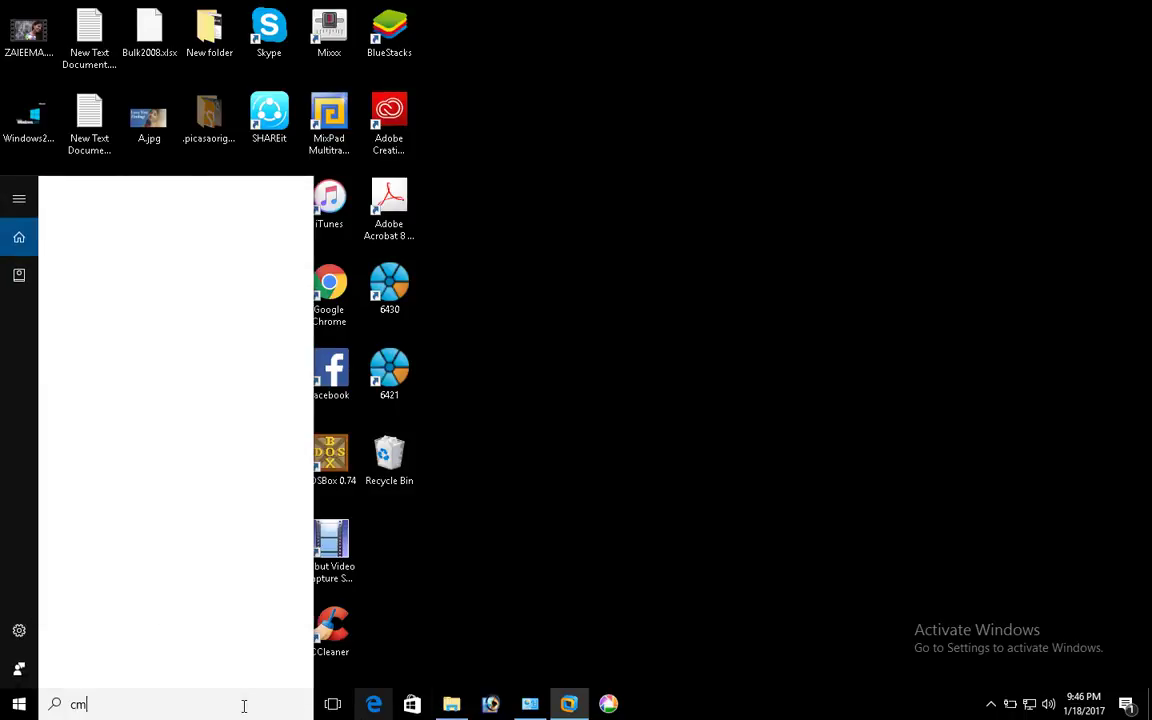
pyautogui.write('dd')
pyautogui.press('Return')
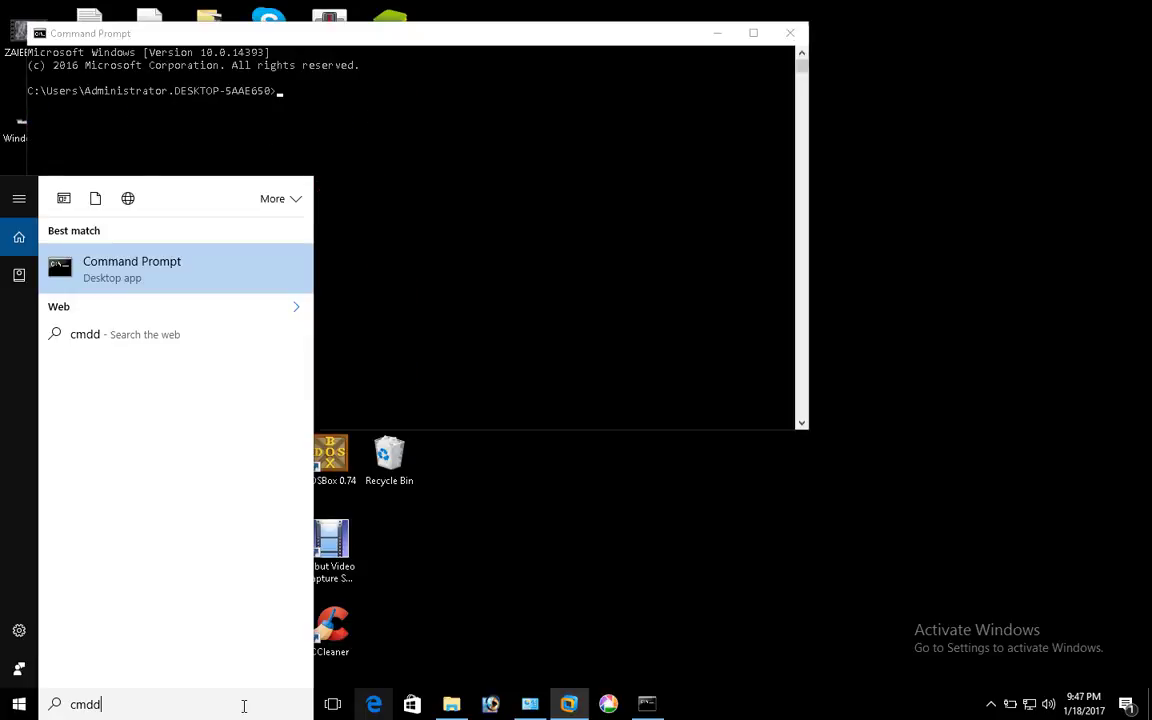
# Ping the FTP server continuously from Command Prompt with ping 192.168.0.9 -t
pyautogui.press('BackSpace')
pyautogui.click(478, 322)
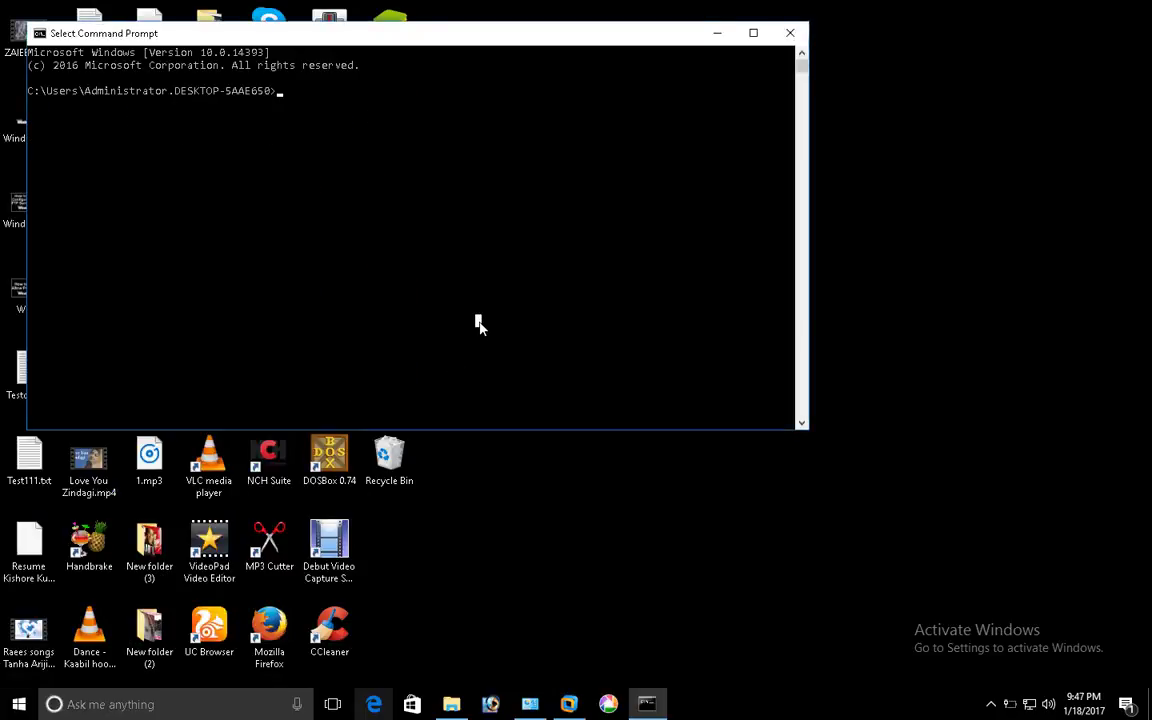
pyautogui.write('ping ')
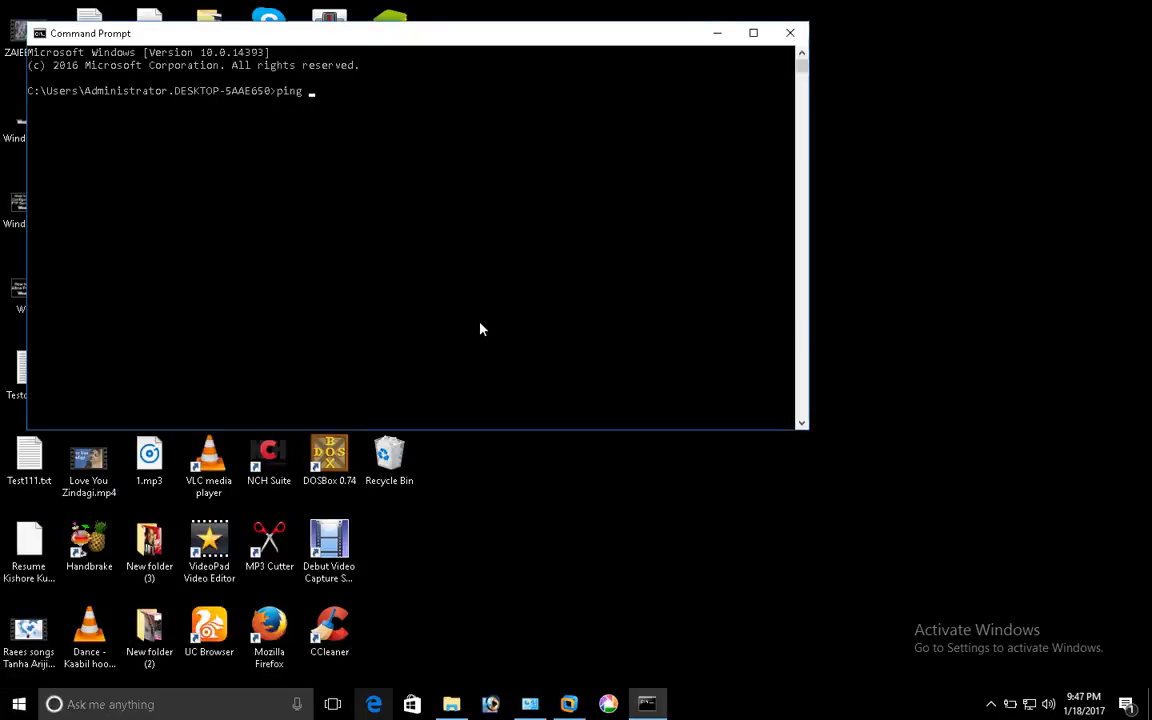
pyautogui.write('192.168.0.9 -t')
pyautogui.press('Return')
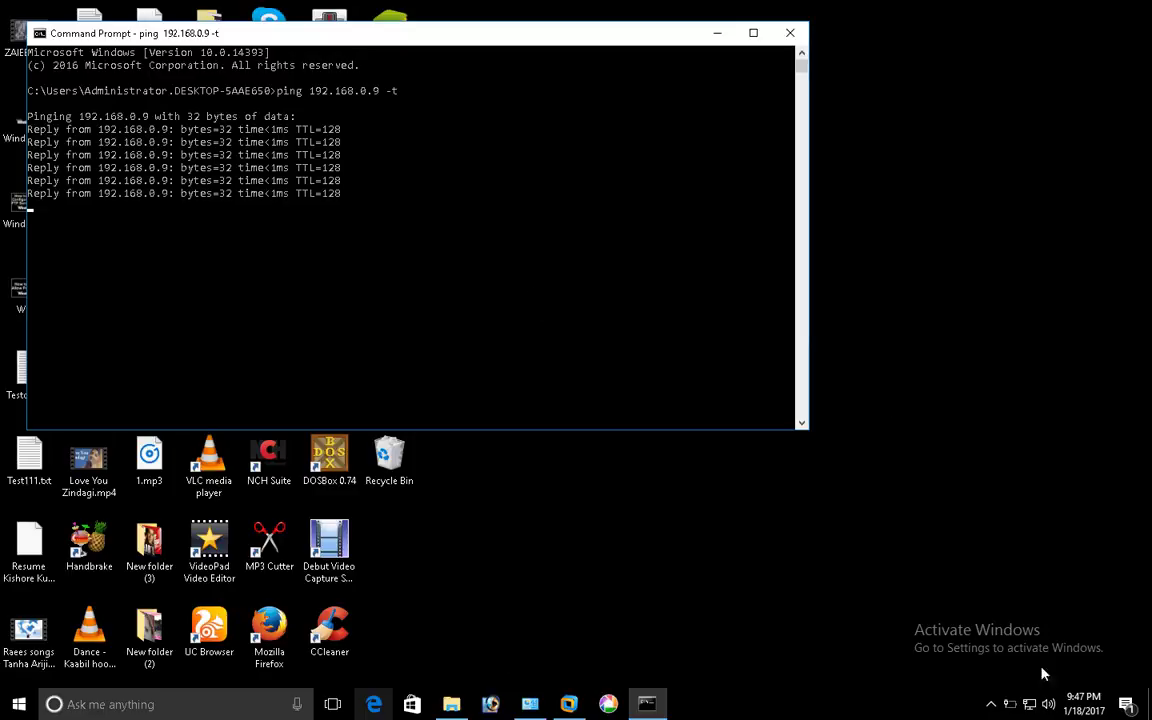
# Check the host's Ethernet connection details through Network and Sharing Center, and close its windows
pyautogui.rightClick(1028, 706)
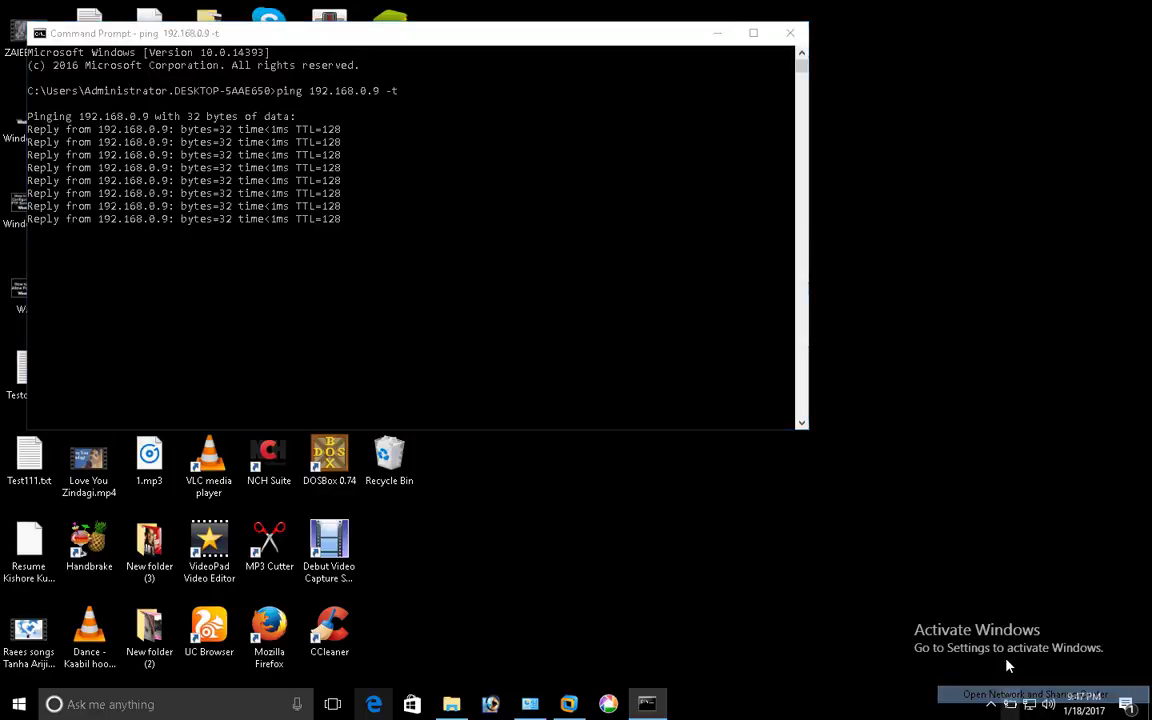
pyautogui.click(1000, 692)
pyautogui.click(527, 140)
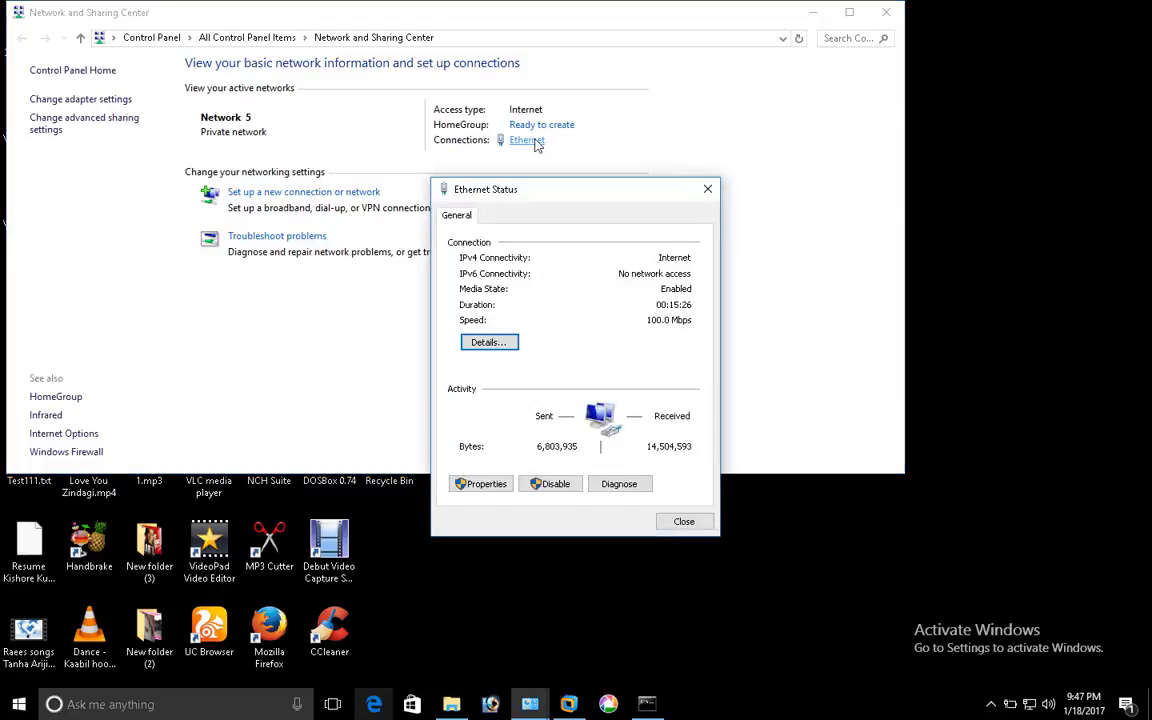
pyautogui.click(487, 342)
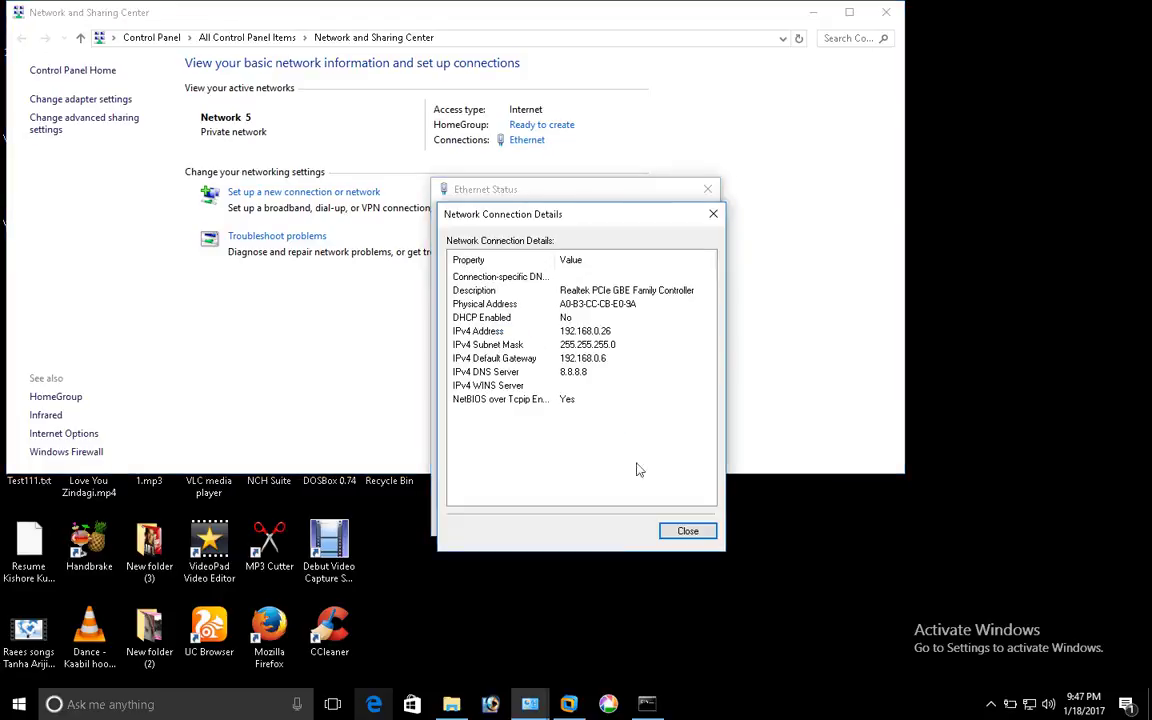
pyautogui.click(686, 529)
pyautogui.click(684, 522)
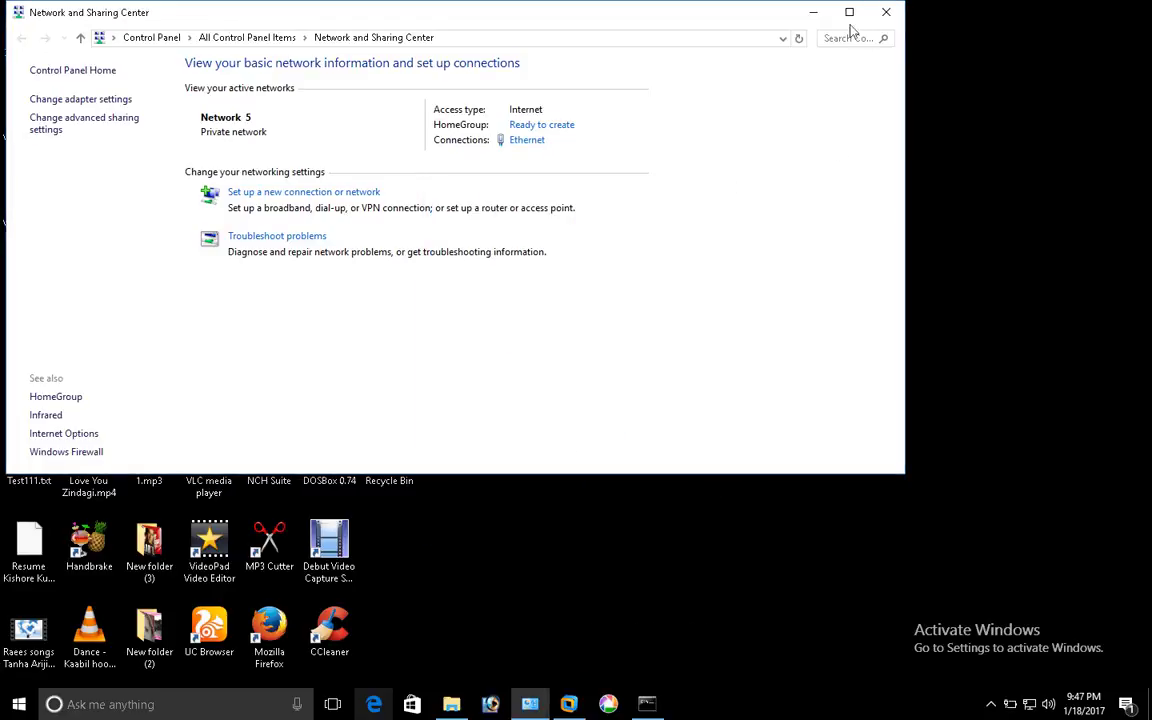
pyautogui.click(886, 14)
# Clear the Command Prompt window off the desktop and launch Google Chrome
pyautogui.moveTo(422, 45); pyautogui.dragTo(760, 119)
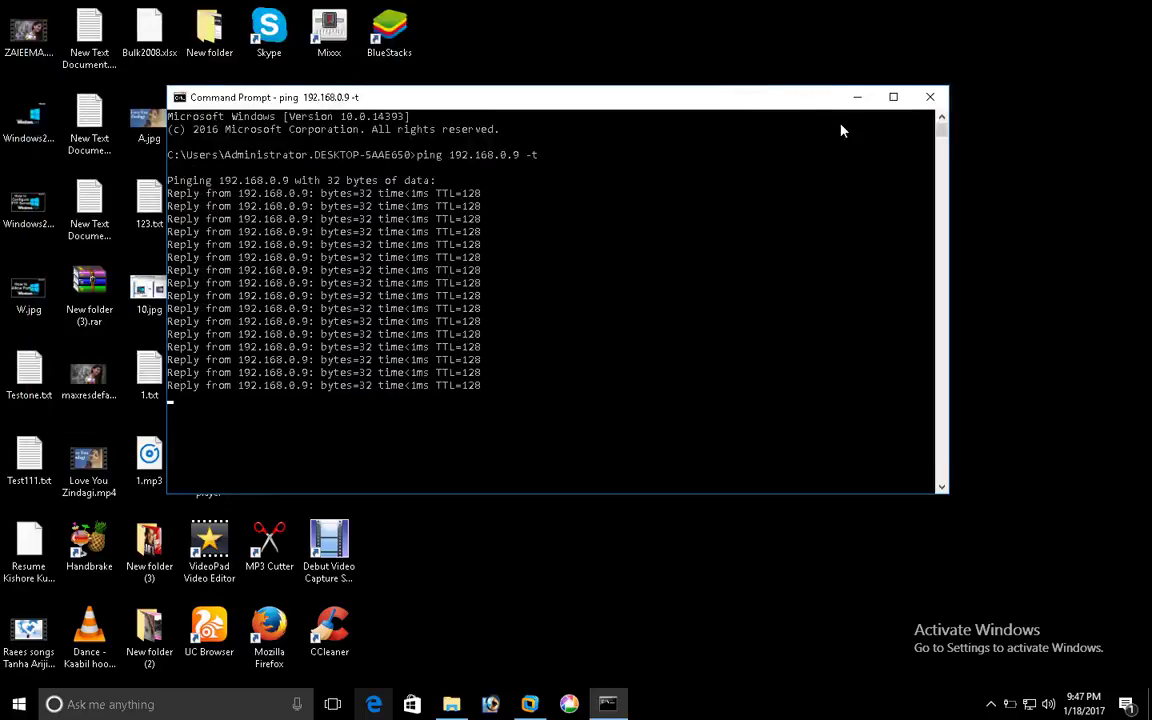
pyautogui.click(784, 97)
pyautogui.doubleClick(329, 288)
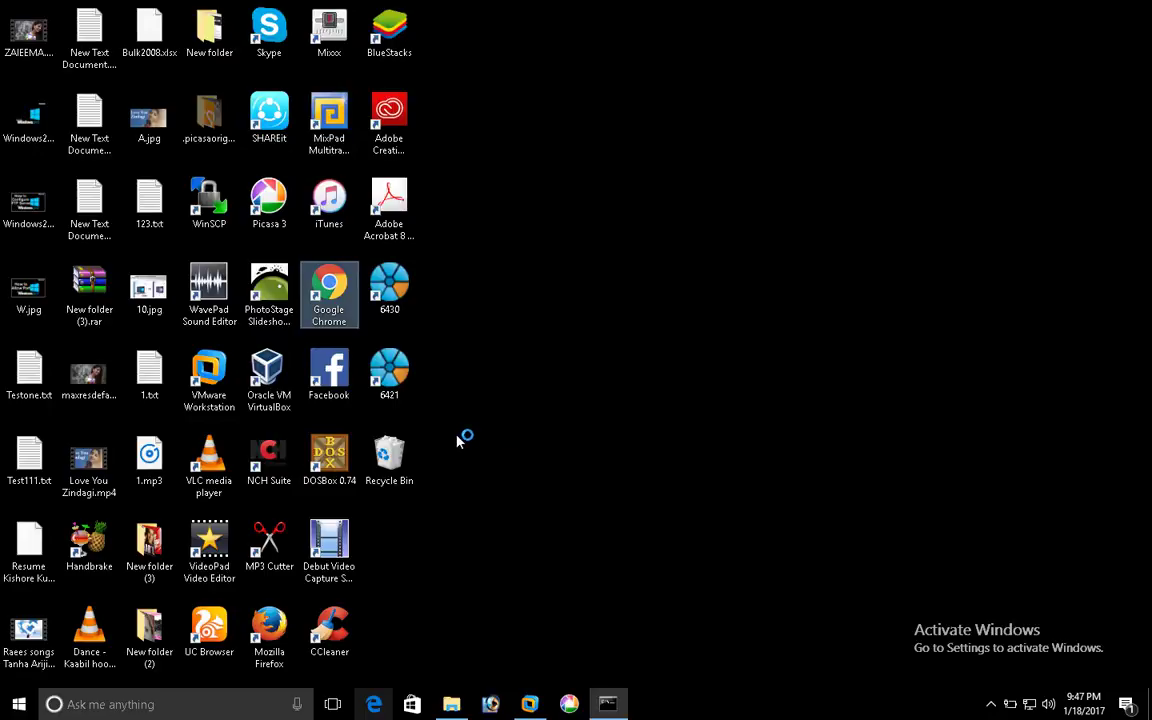
# Open the FTP site at ftp://192.168.0.9 in File Explorer on the host computer
pyautogui.click(451, 704)
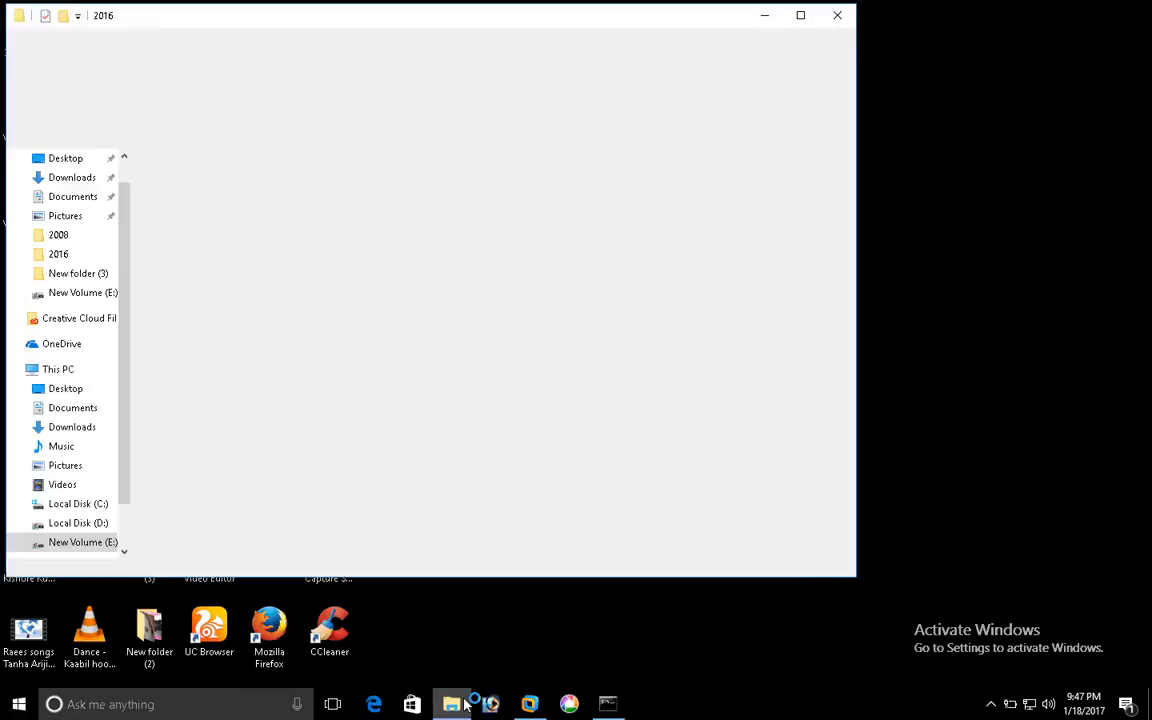
pyautogui.click(337, 136)
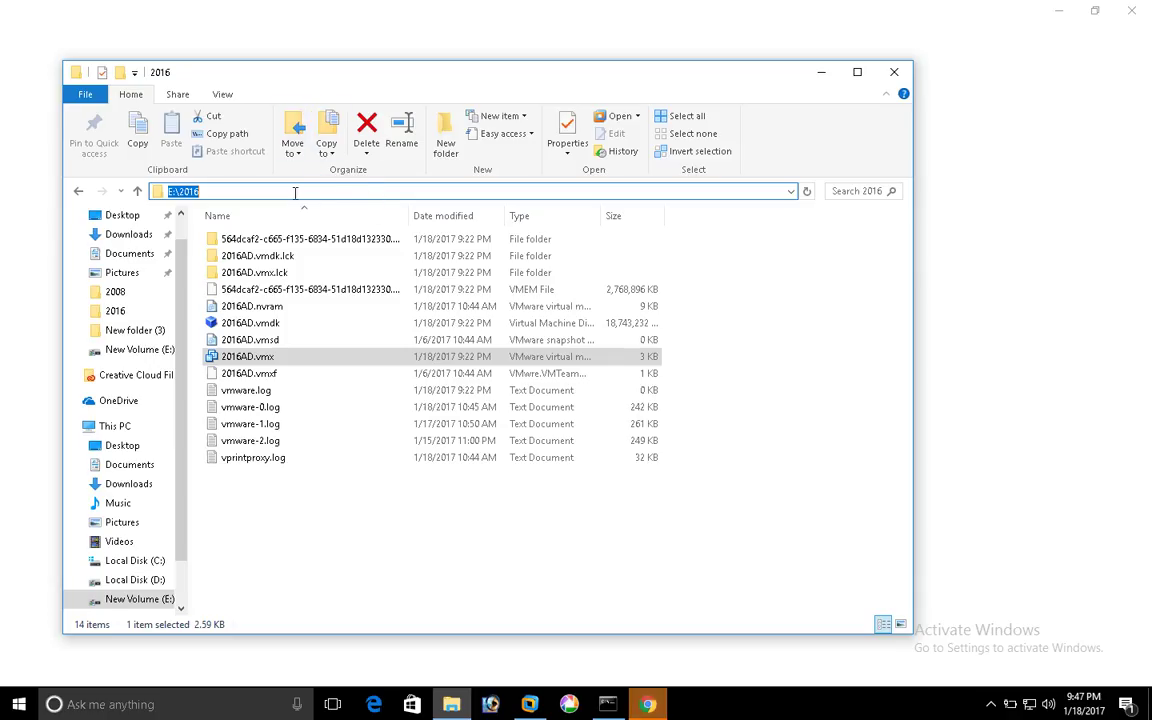
pyautogui.click(295, 192)
pyautogui.hotkey('ctrl', 'a')
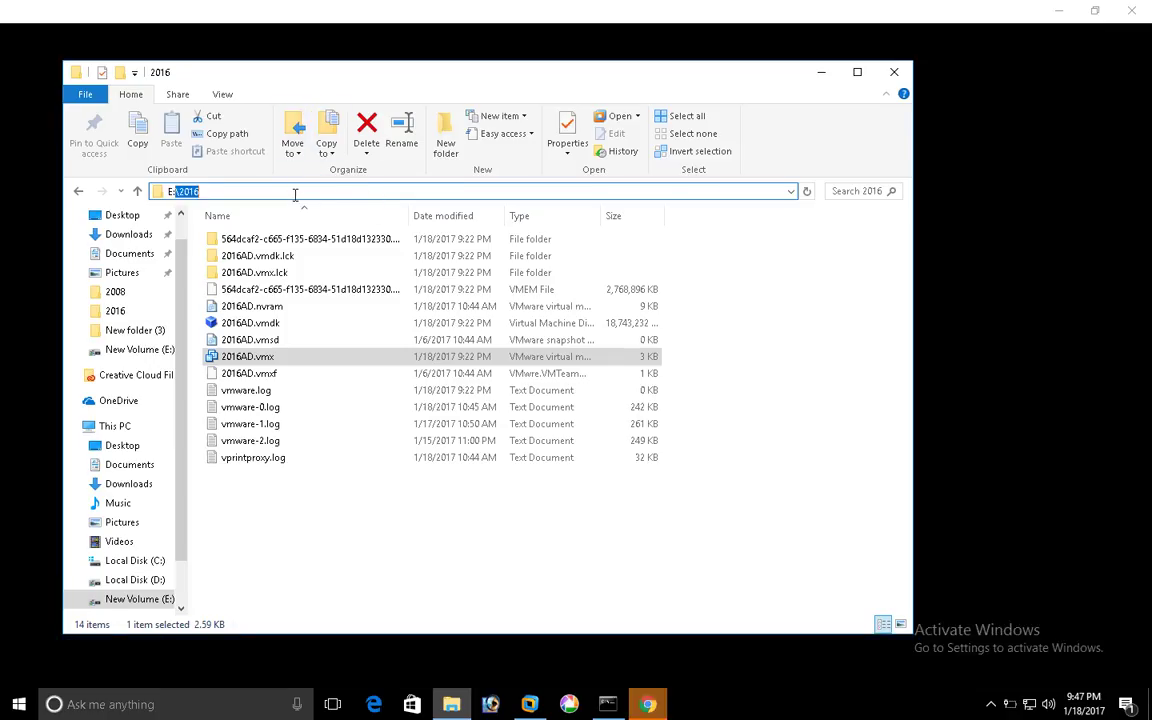
pyautogui.press('BackSpace')
pyautogui.write('ft')
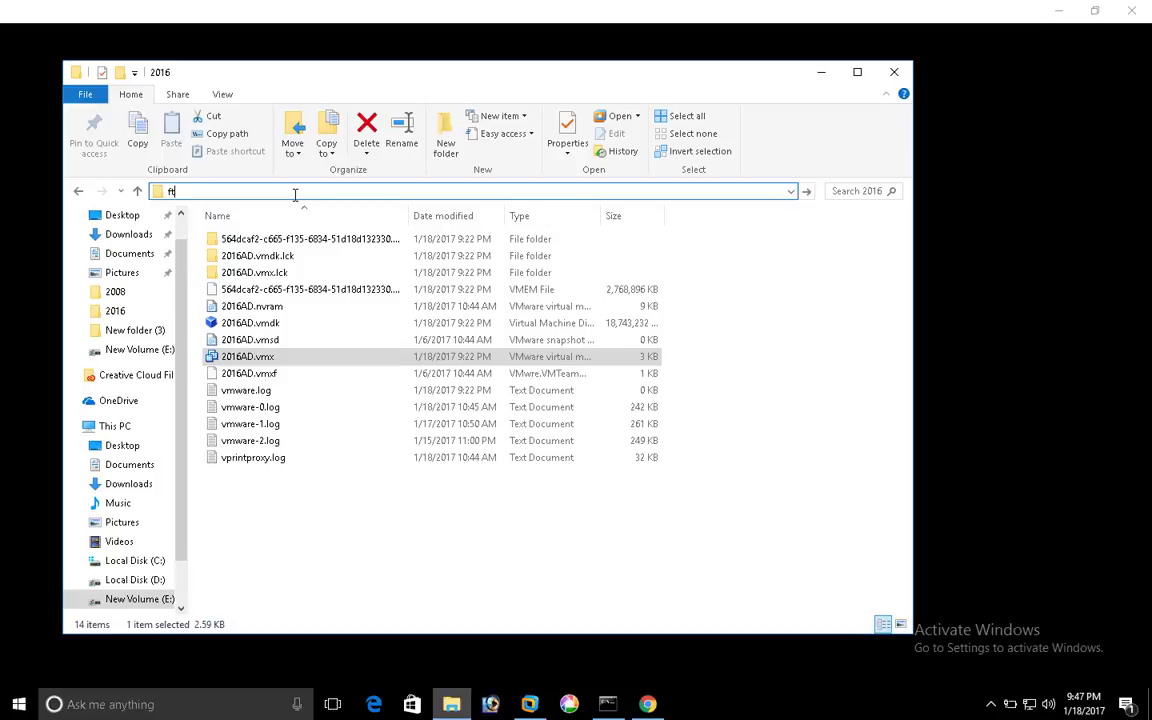
pyautogui.write('p://1')
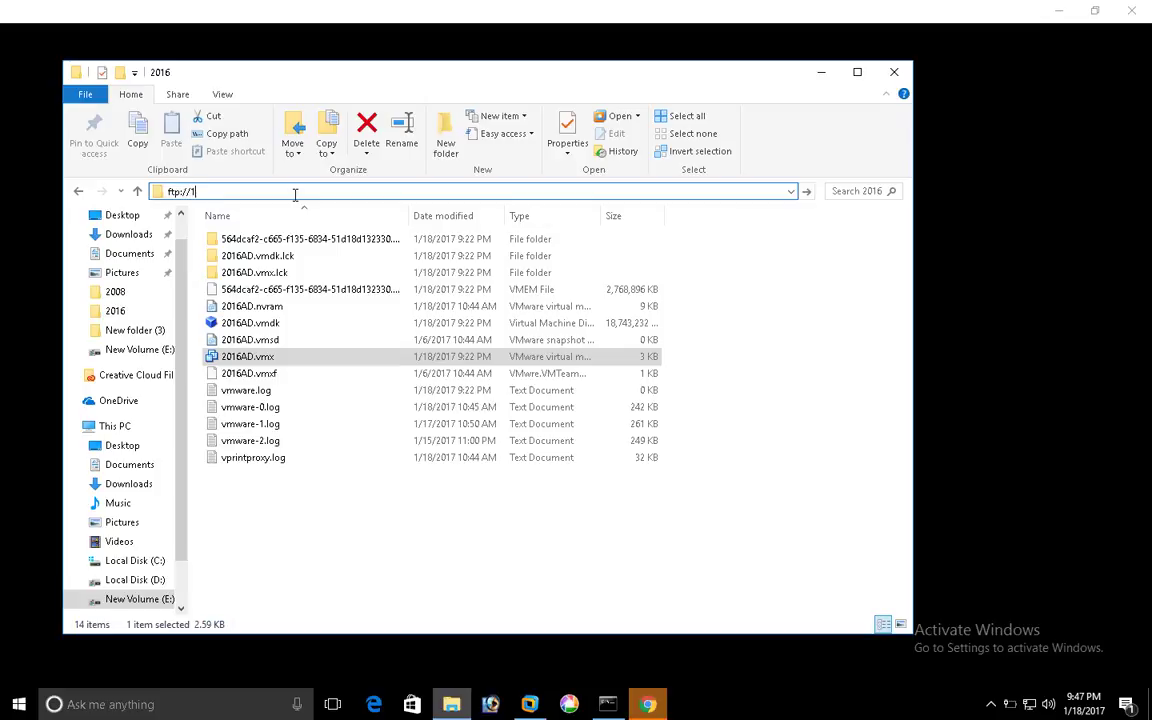
pyautogui.write('92.168.0.9')
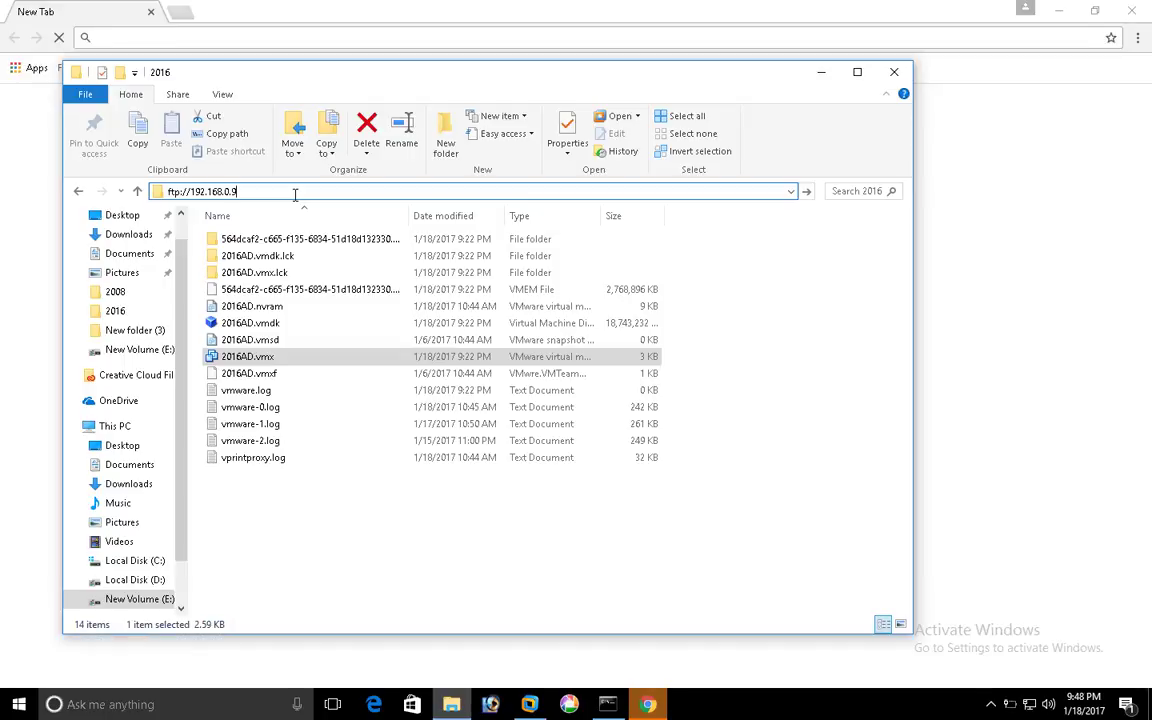
pyautogui.click(295, 194)
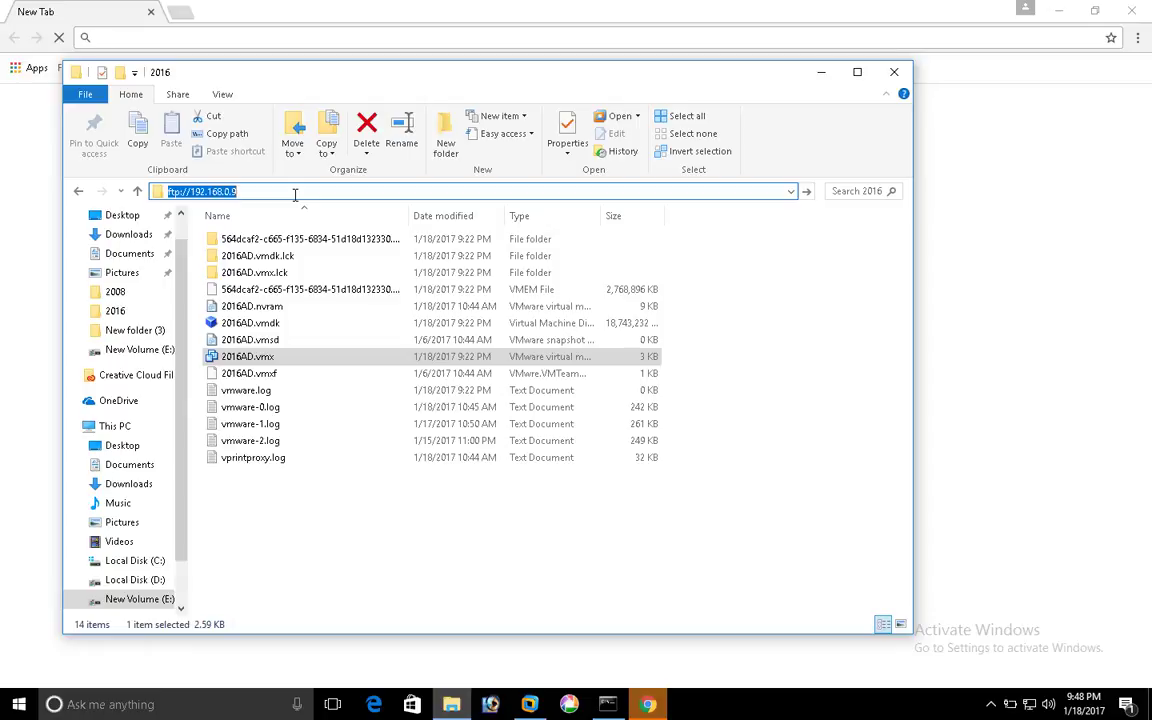
pyautogui.press('Return')
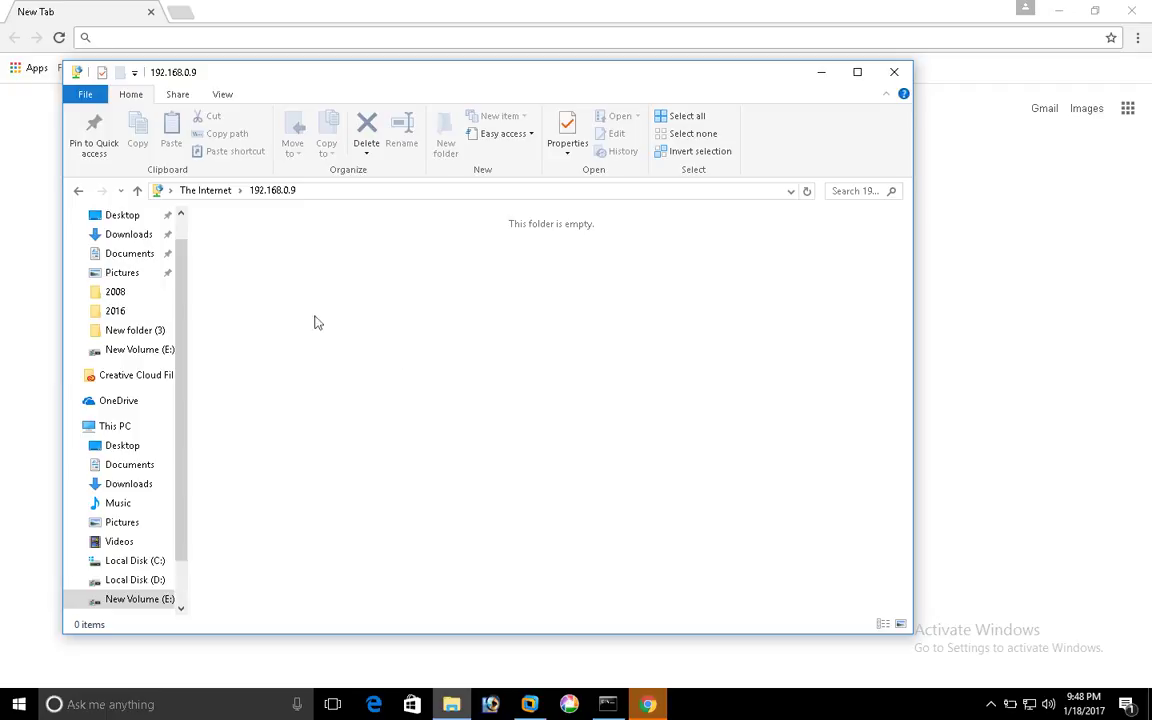
# Minimize File Explorer, open ftp://192.168.0.9 in Google Chrome, and minimize the browser
pyautogui.click(821, 75)
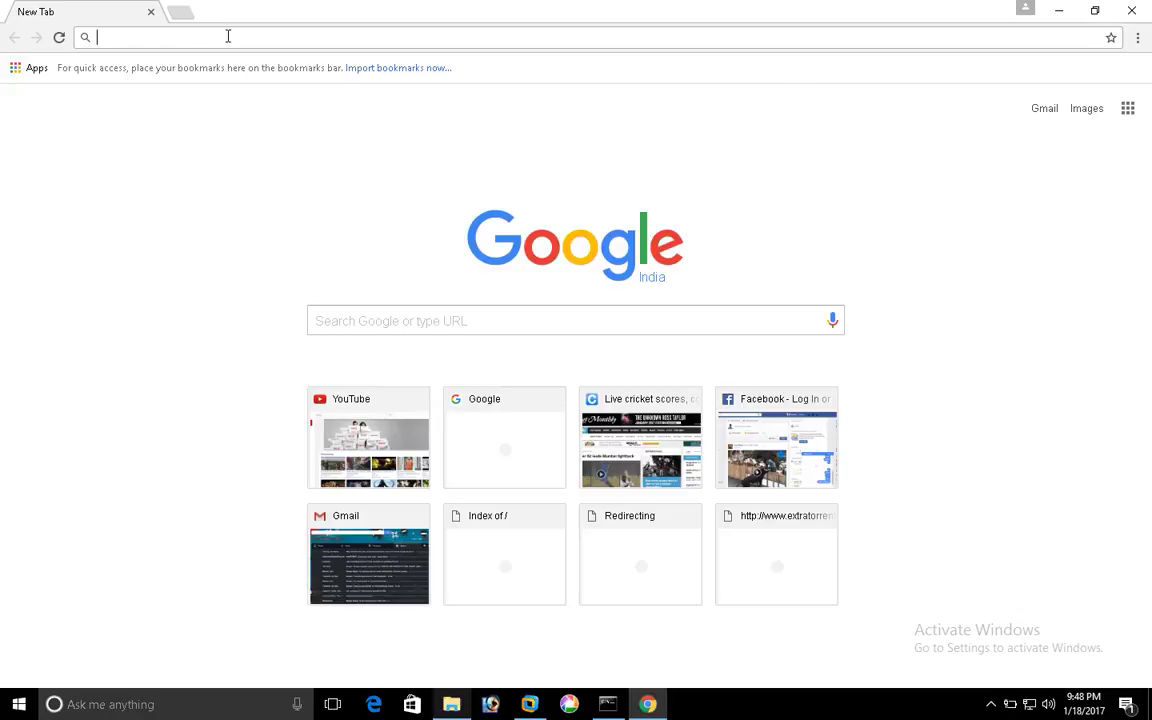
pyautogui.write('ftp')
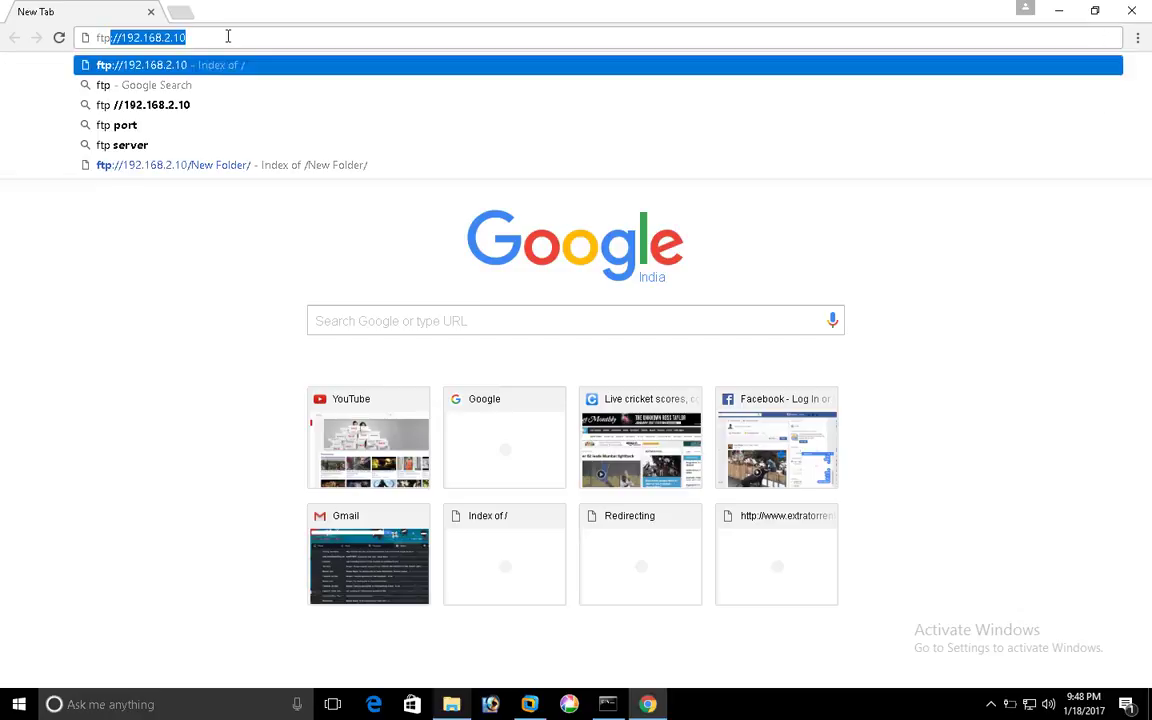
pyautogui.write('://192.168.2')
pyautogui.press('BackSpace')
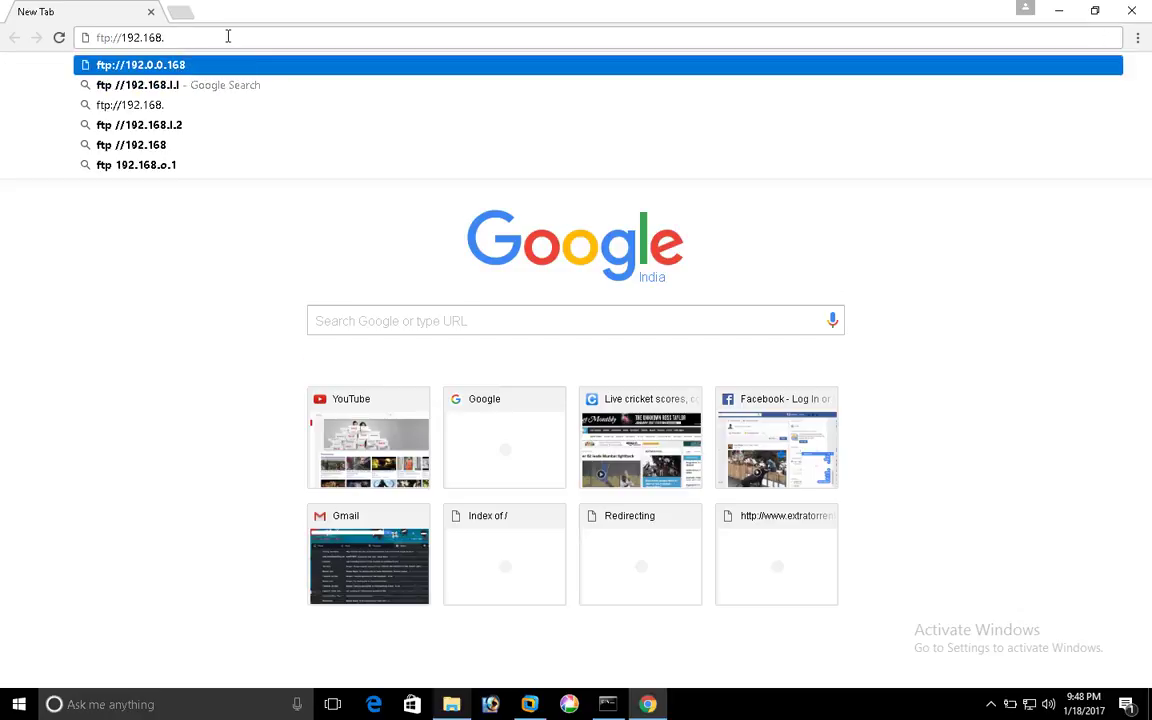
pyautogui.write('0.9')
pyautogui.press('Return')
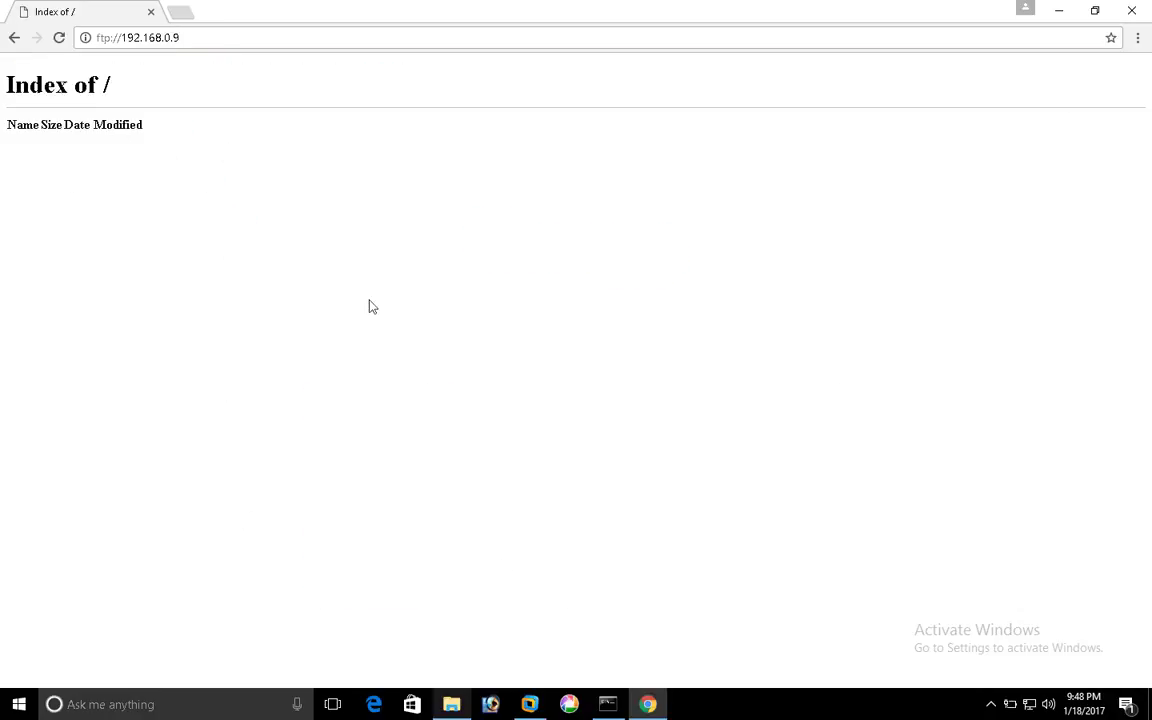
pyautogui.click(1063, 16)
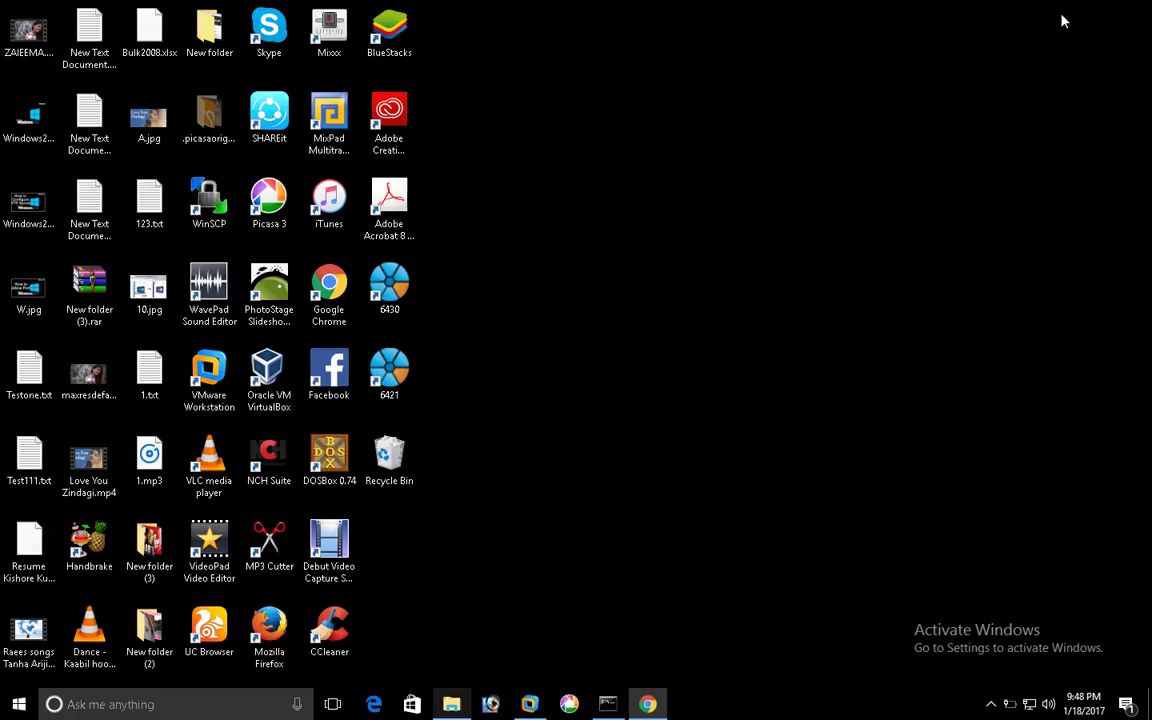
# Switch to the 2016AD virtual machine, minimize Server Manager, and bring IIS Manager to the front
pyautogui.click(530, 704)
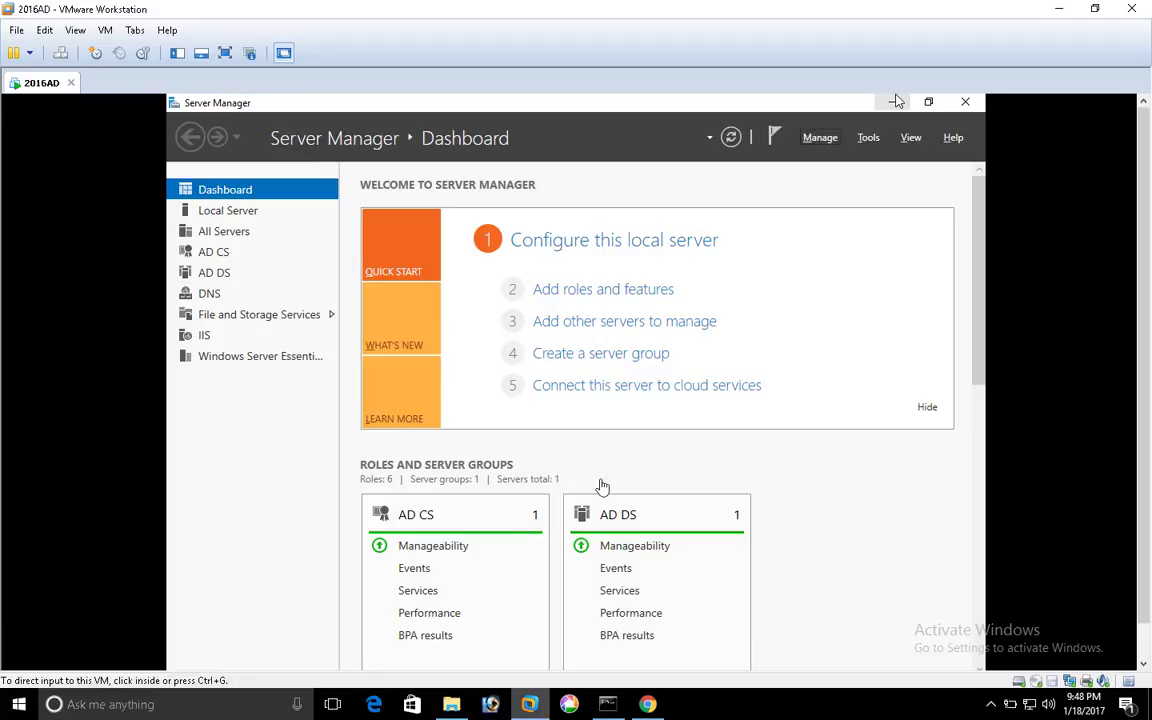
pyautogui.hotkey('alt', 'Tab')
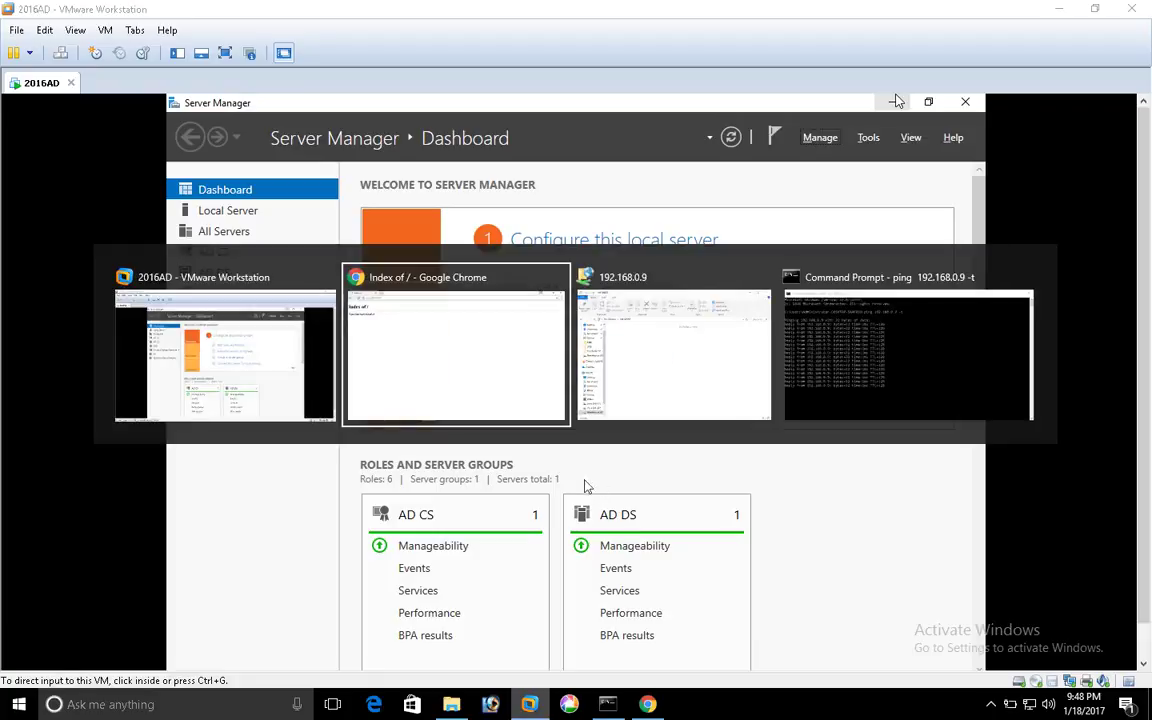
pyautogui.hotkey('alt', 'Tab')
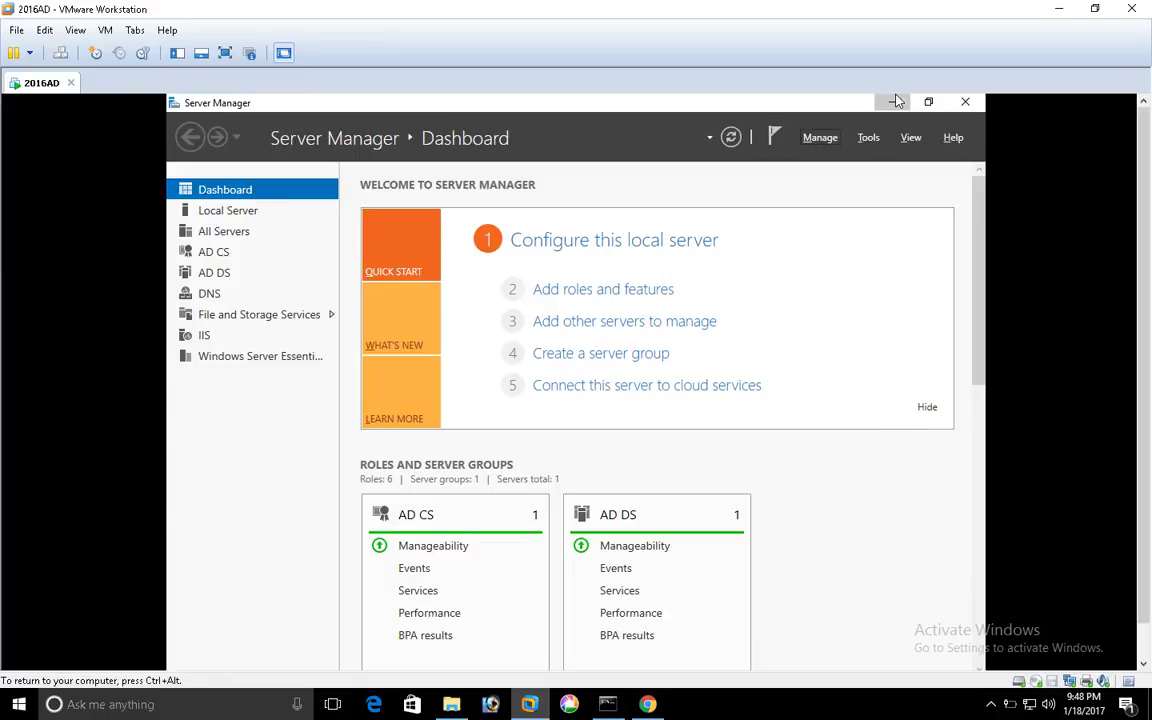
pyautogui.click(897, 101)
pyautogui.hotkey('alt', 'Tab')
pyautogui.hotkey('alt', 'Tab')
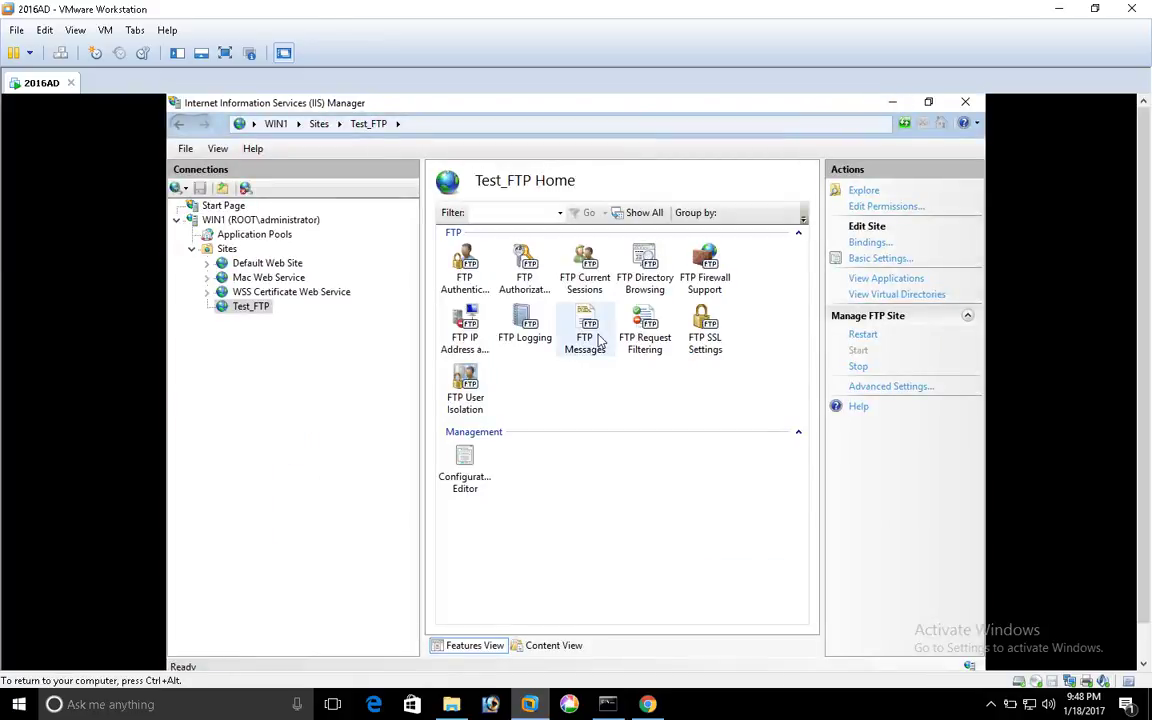
# Disable Anonymous Authentication in the FTP Authentication settings of the Test_FTP site
pyautogui.click(518, 281)
pyautogui.doubleClick(468, 280)
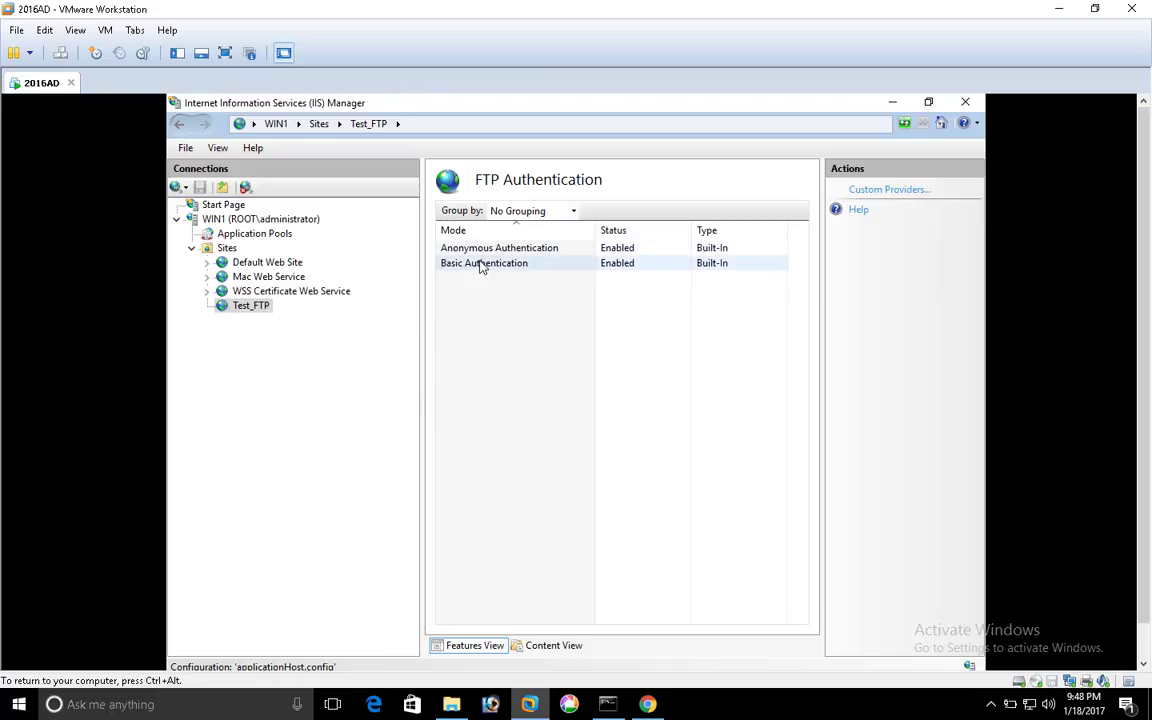
pyautogui.click(546, 250)
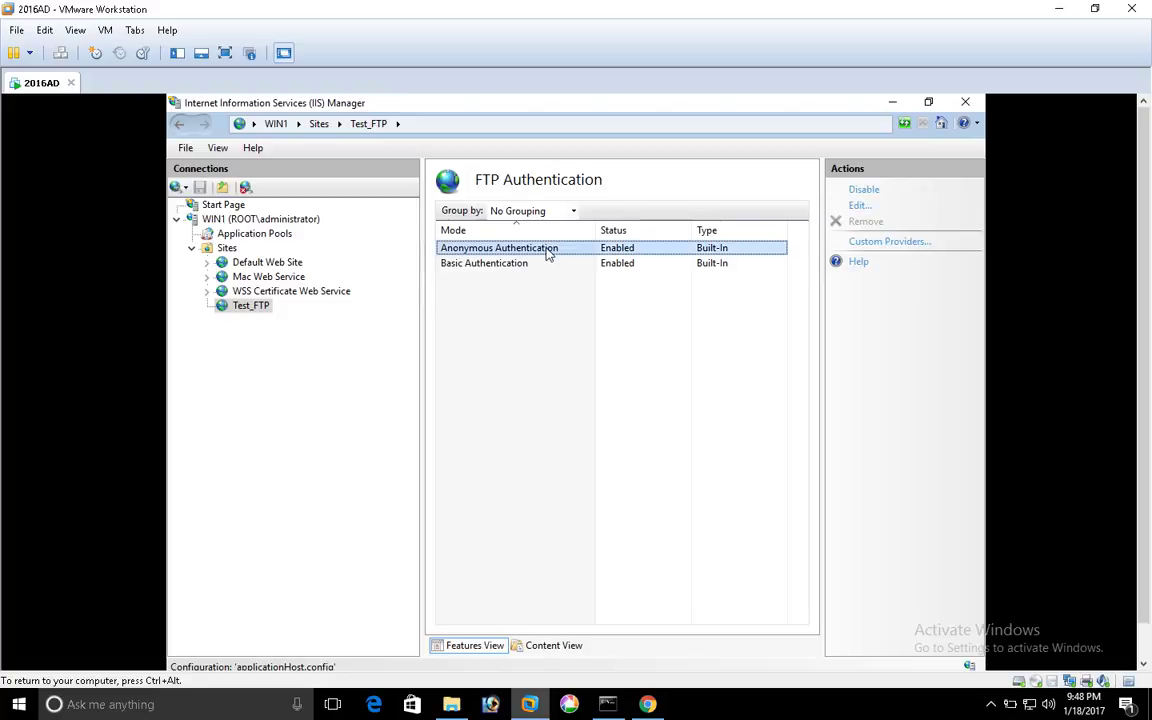
pyautogui.click(855, 190)
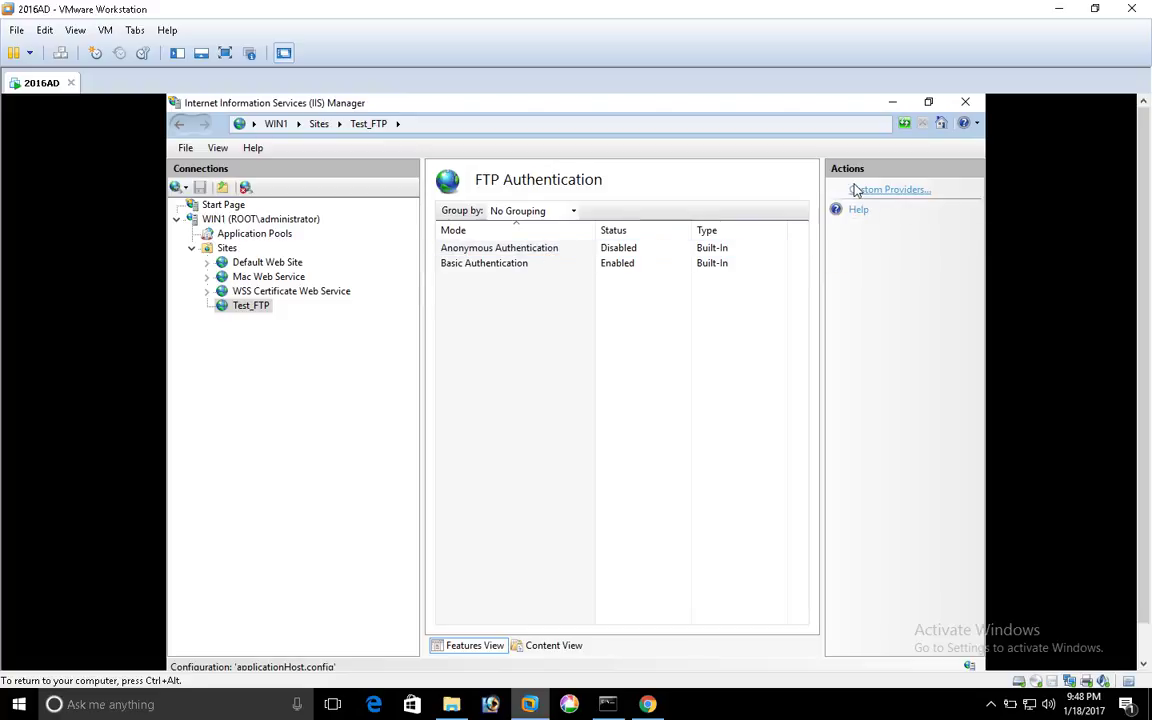
# Minimize IIS Manager, release input from the virtual machine, and return to the host computer
pyautogui.click(893, 104)
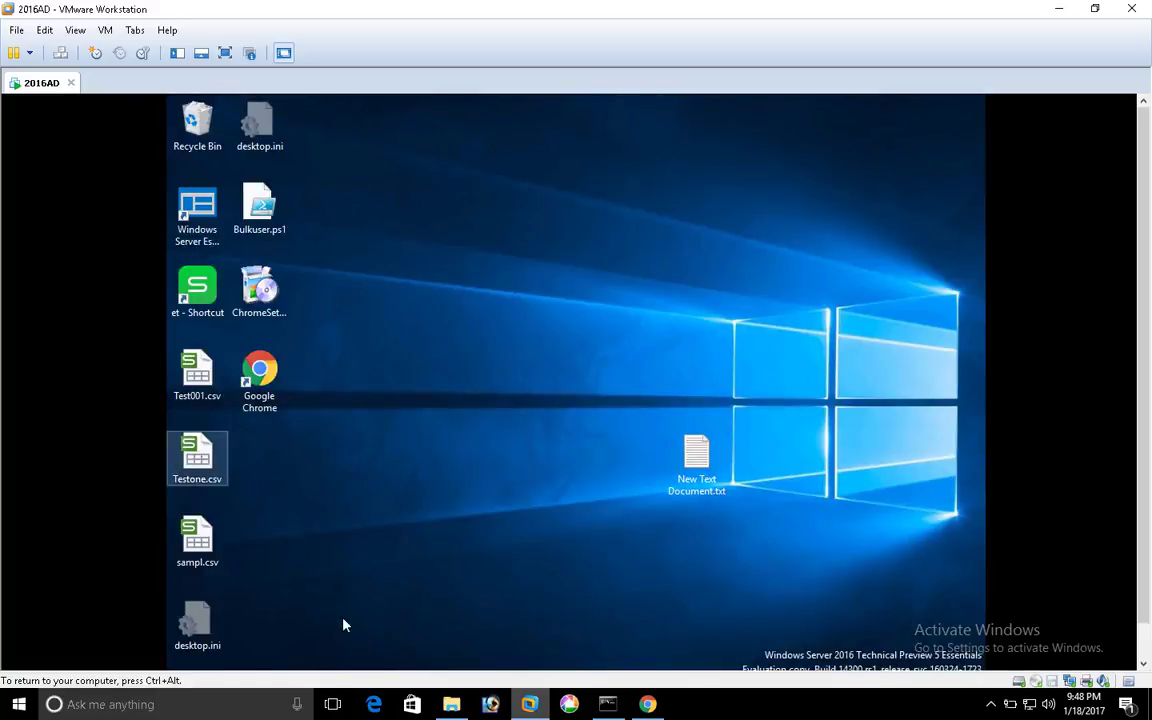
pyautogui.hotkey('ctrl', 'alt')
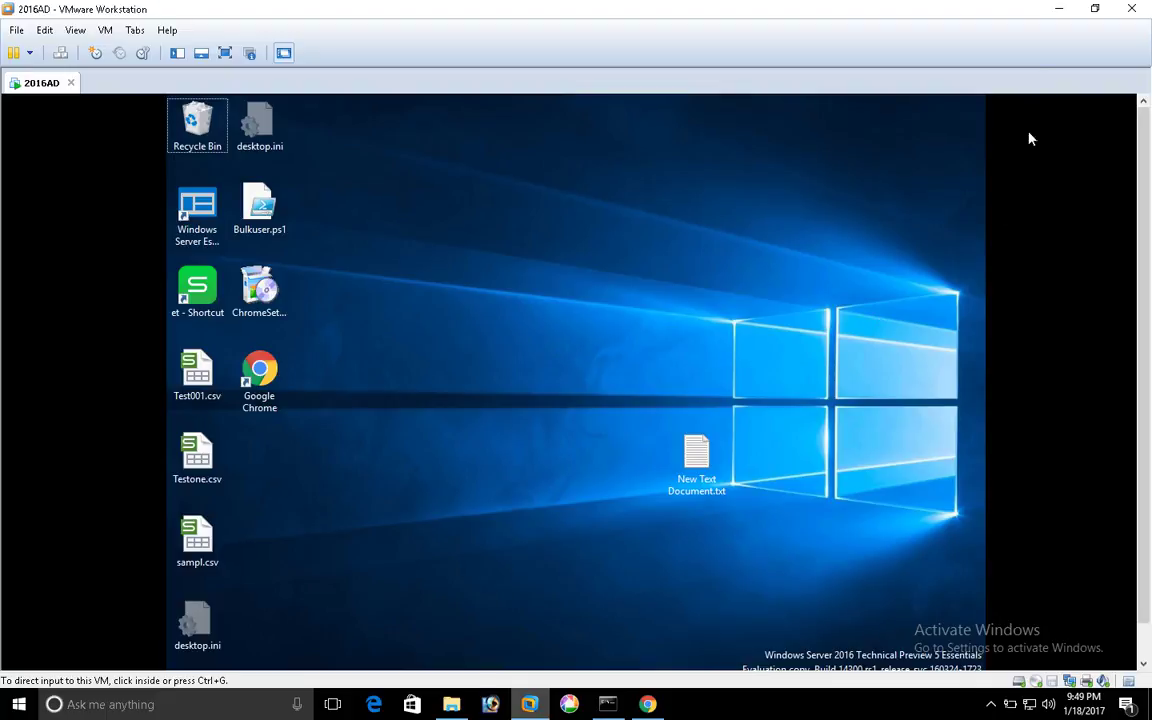
pyautogui.click(1059, 9)
# Reload ftp://192.168.0.9 in Chrome, log in as administrator with the account password, and decline to save the password
pyautogui.click(310, 35)
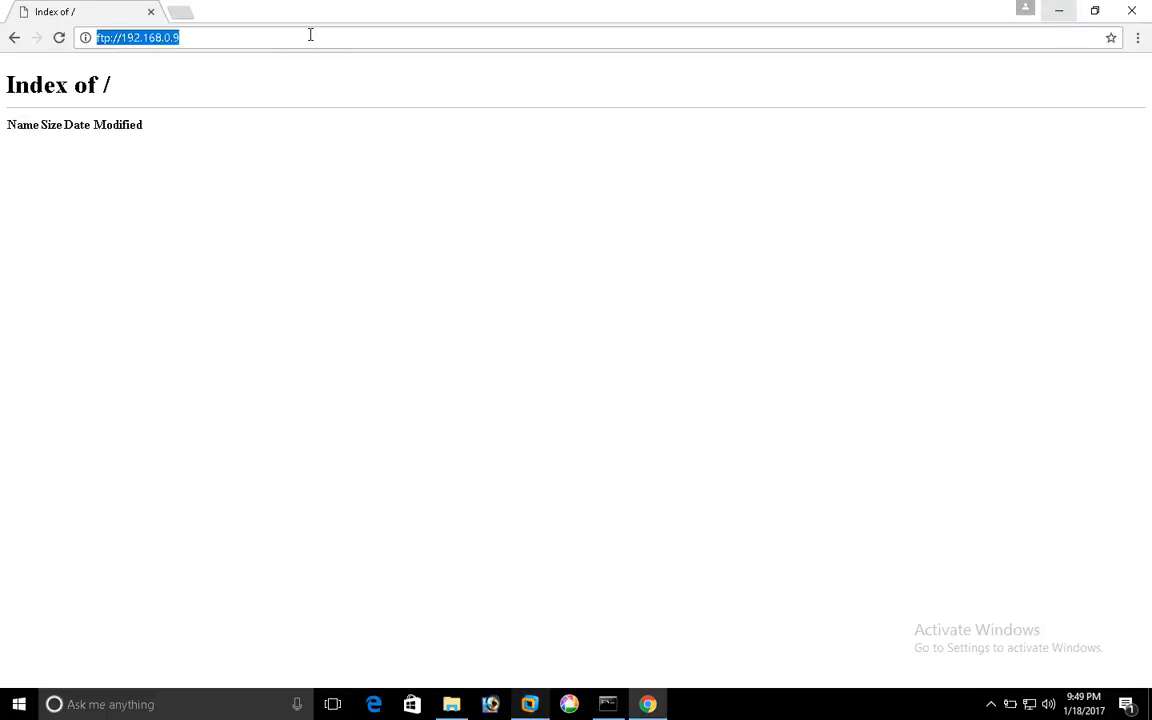
pyautogui.press('Return')
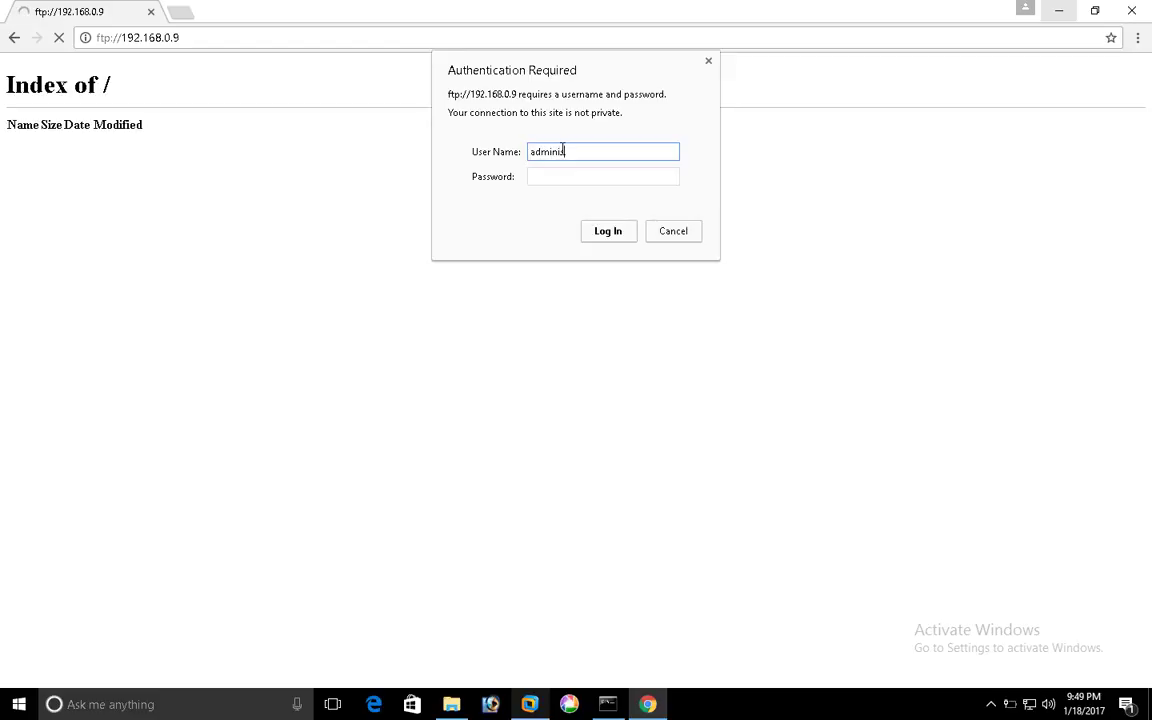
pyautogui.press('Tab')
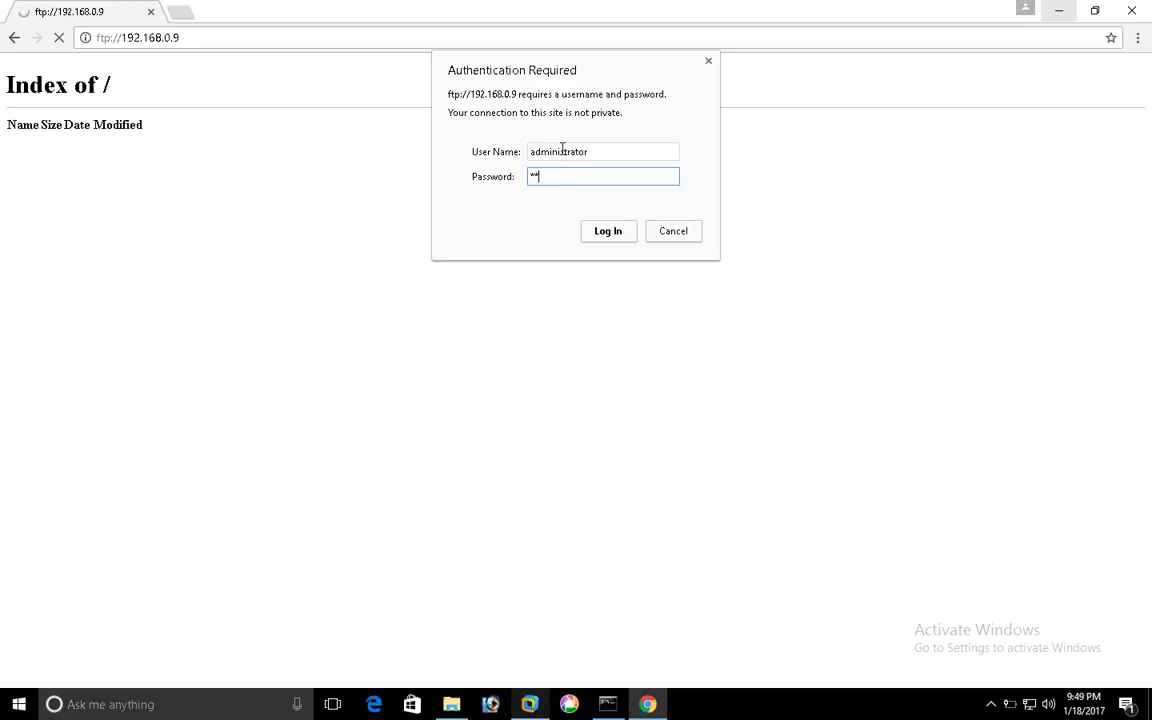
pyautogui.press('Return')
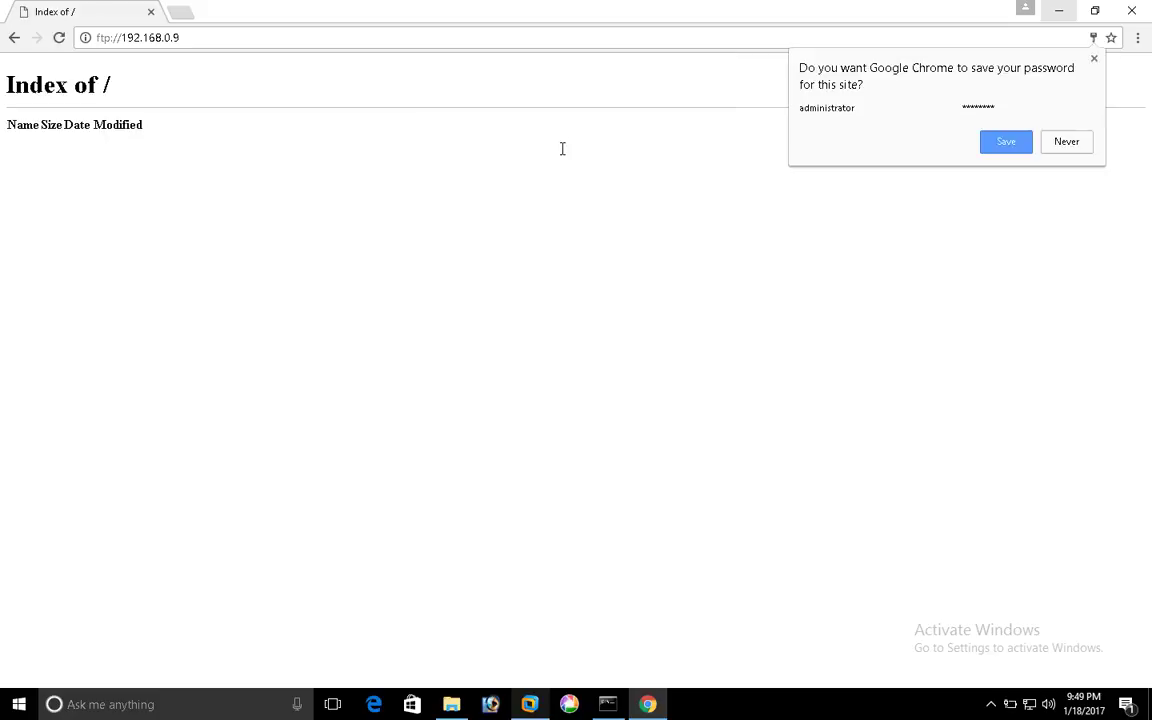
pyautogui.click(1063, 143)
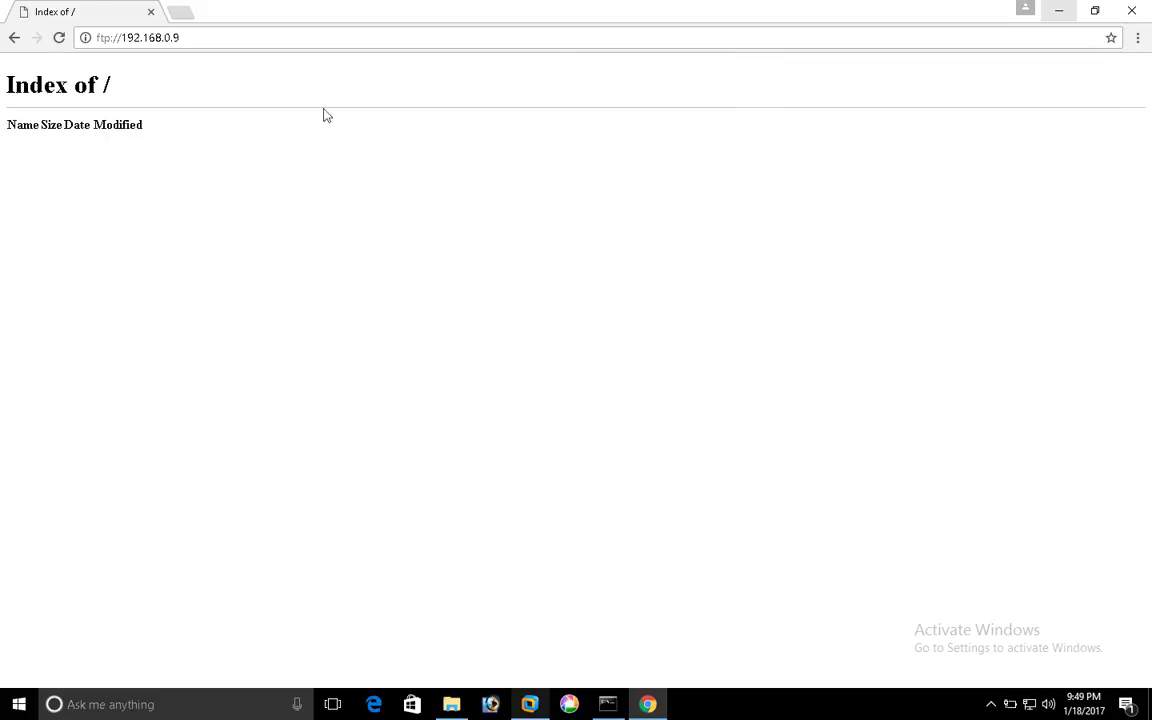
# Minimize Chrome, bring up the File Explorer window for 192.168.0.9, and move it aside on the desktop
pyautogui.click(1059, 12)
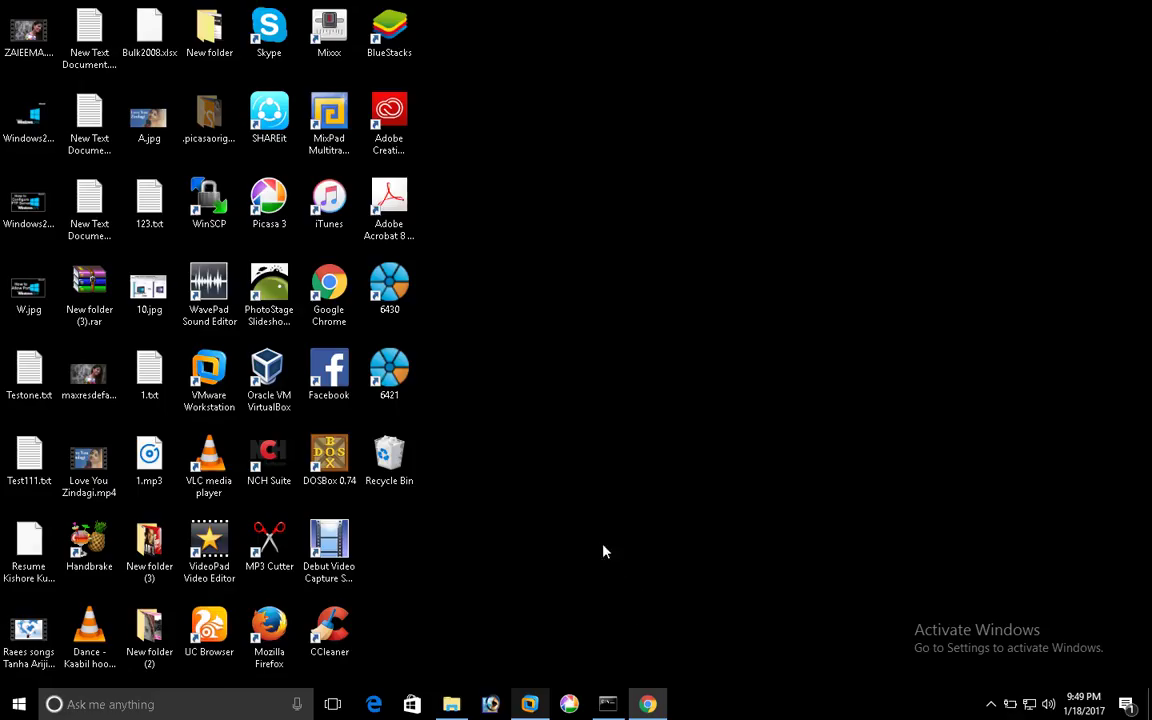
pyautogui.click(453, 705)
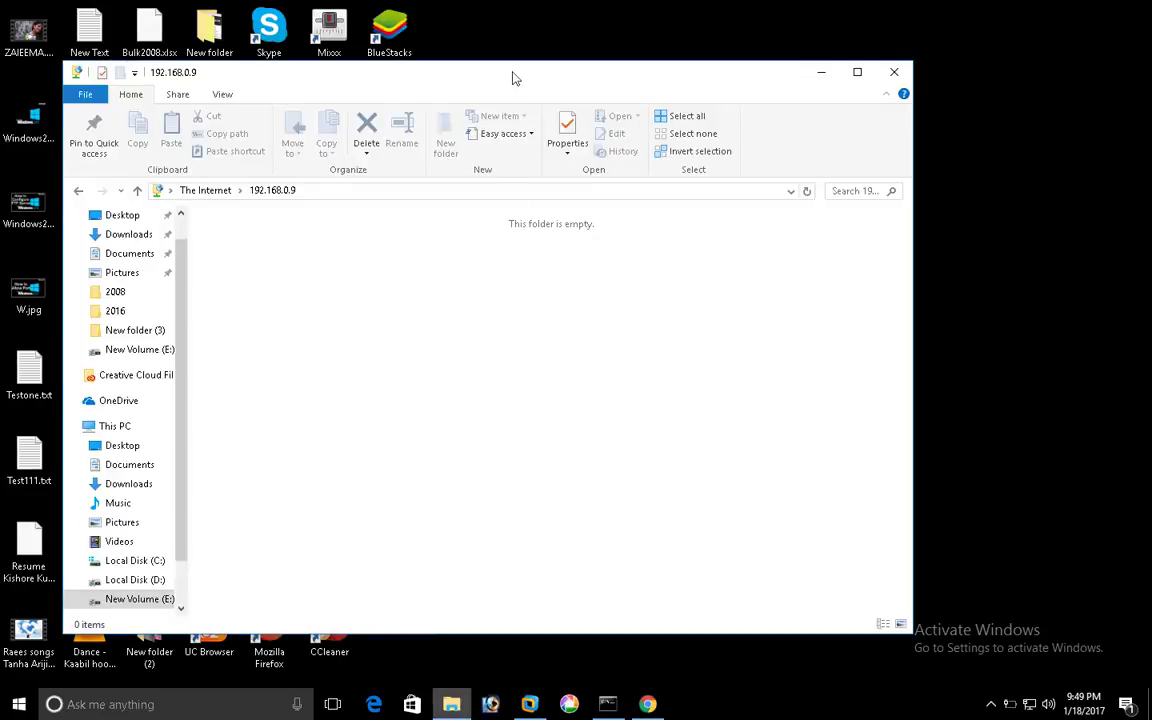
pyautogui.moveTo(466, 71); pyautogui.dragTo(760, 163)
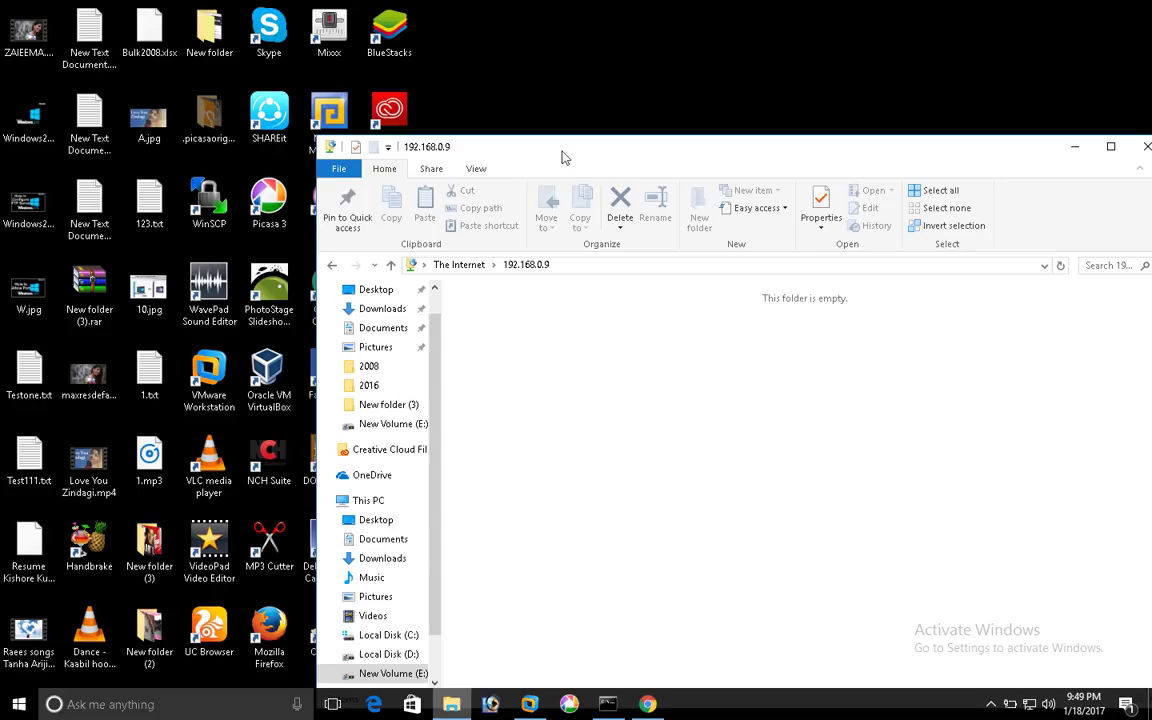
pyautogui.moveTo(563, 157); pyautogui.dragTo(640, 152)
# Switch to the 2016AD virtual machine, bring up its Local Disk (C:) window, and refresh the folder listing
pyautogui.click(527, 706)
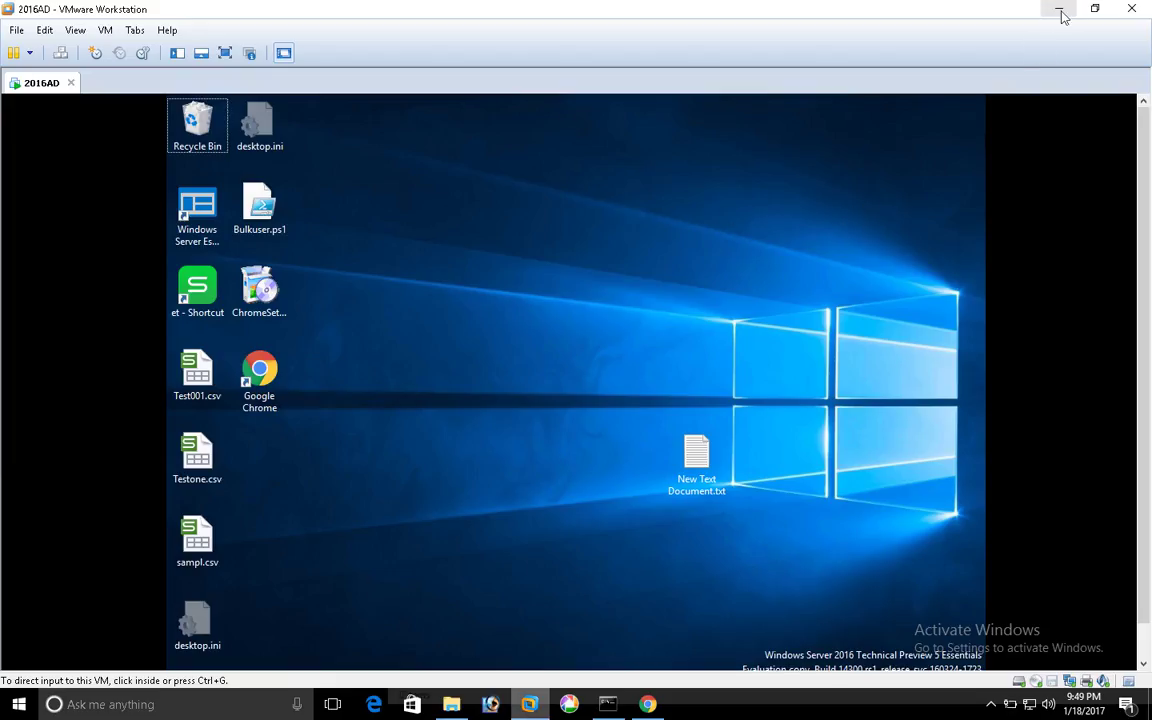
pyautogui.click(555, 478)
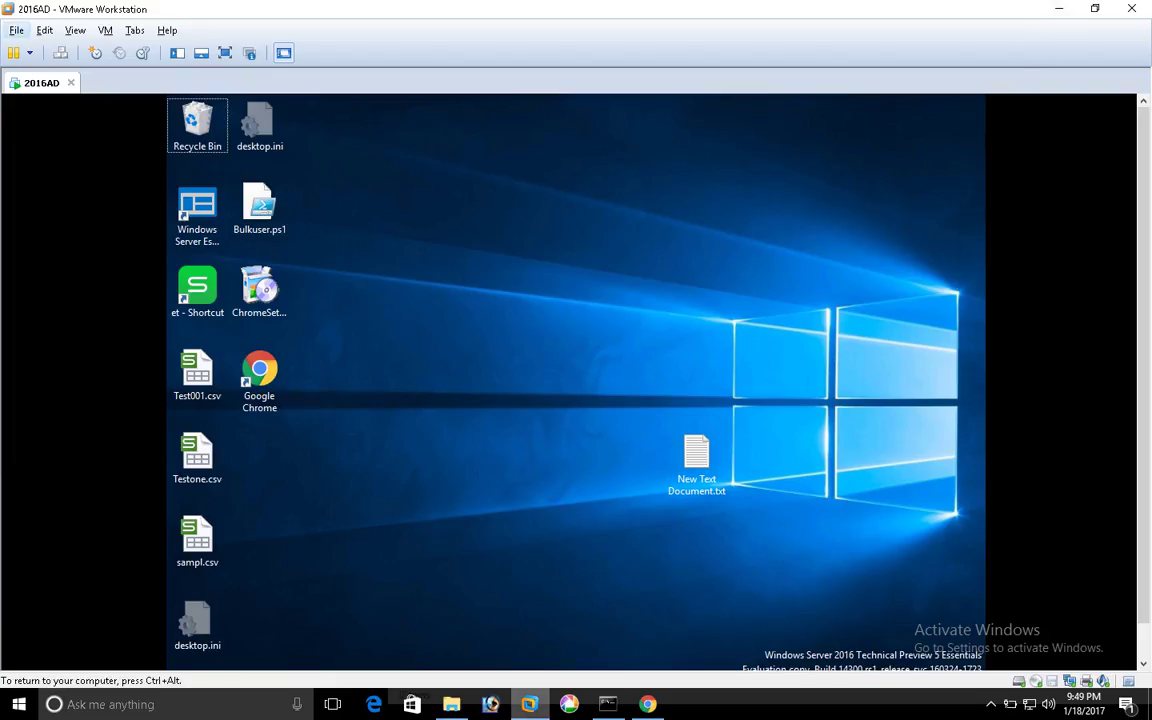
pyautogui.hotkey('alt', 'Tab')
pyautogui.hotkey('alt', 'Tab')
pyautogui.hotkey('alt', 'Tab')
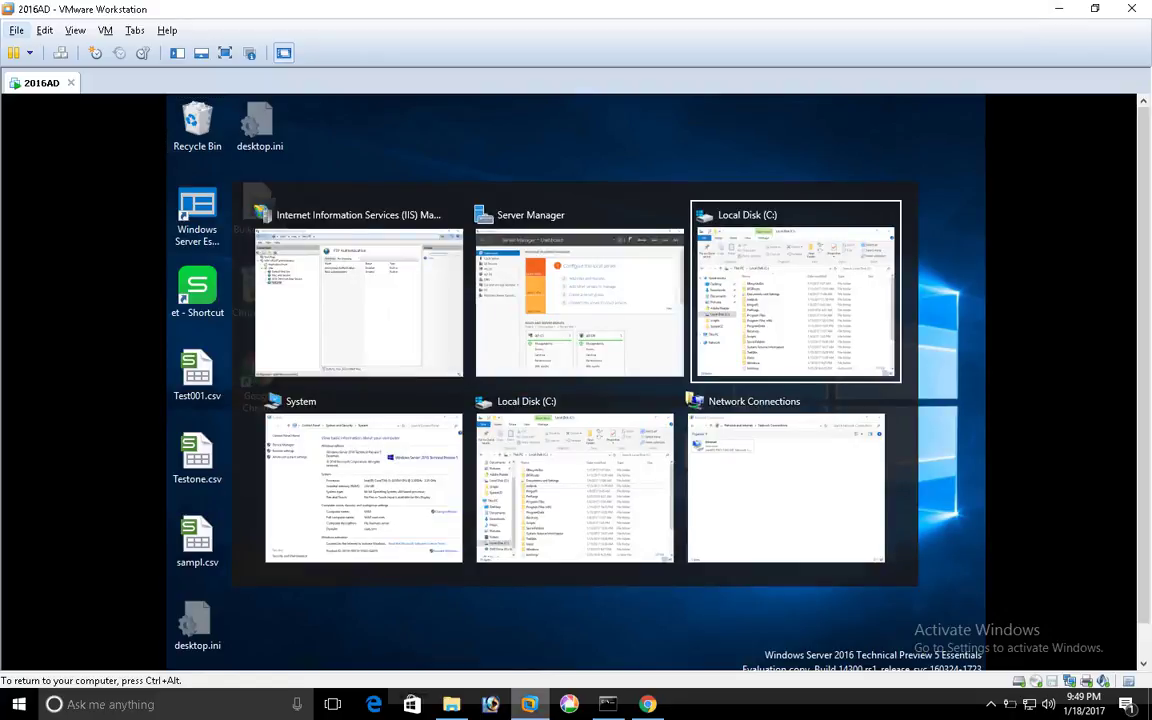
pyautogui.rightClick(558, 558)
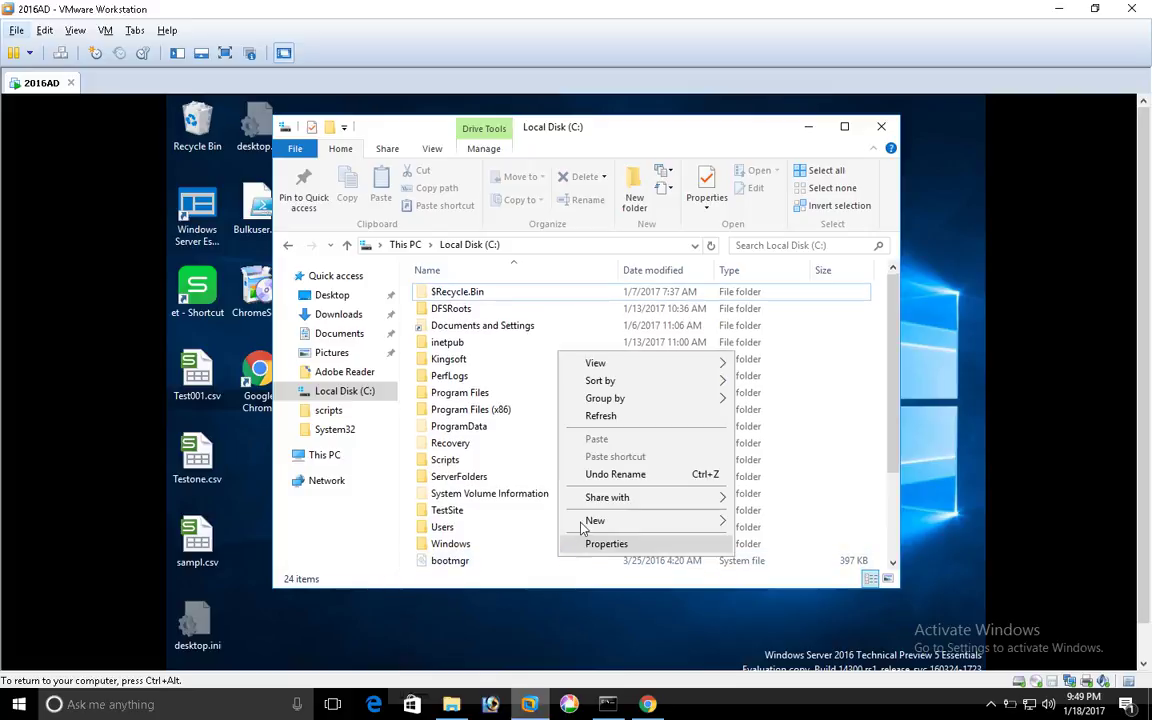
pyautogui.click(600, 416)
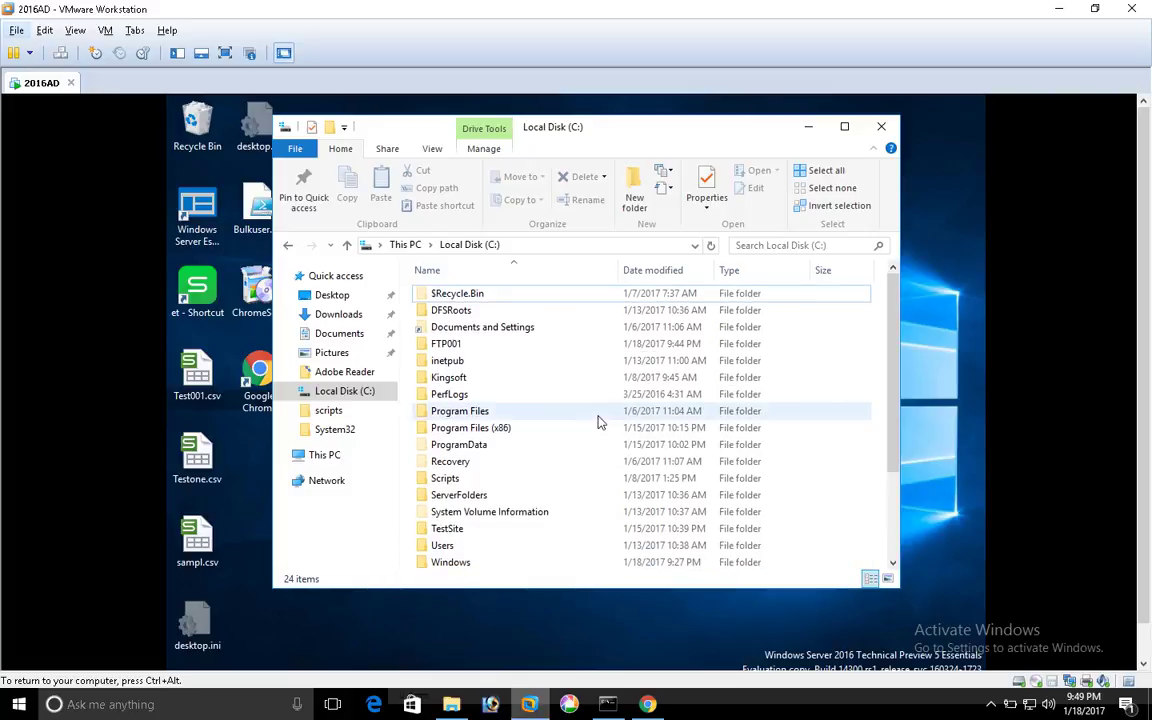
# Open the FTP001 folder on drive C: in the virtual machine, and minimize VMware Workstation to return to the host desktop
pyautogui.doubleClick(462, 347)
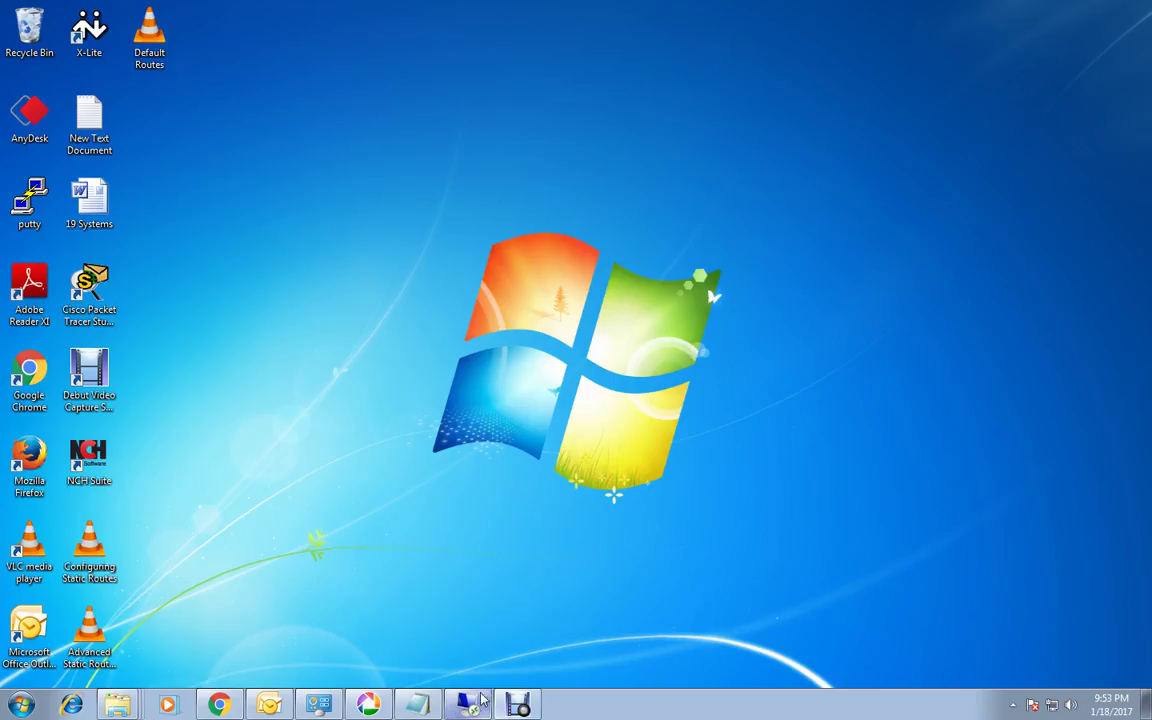
pyautogui.click(468, 705)
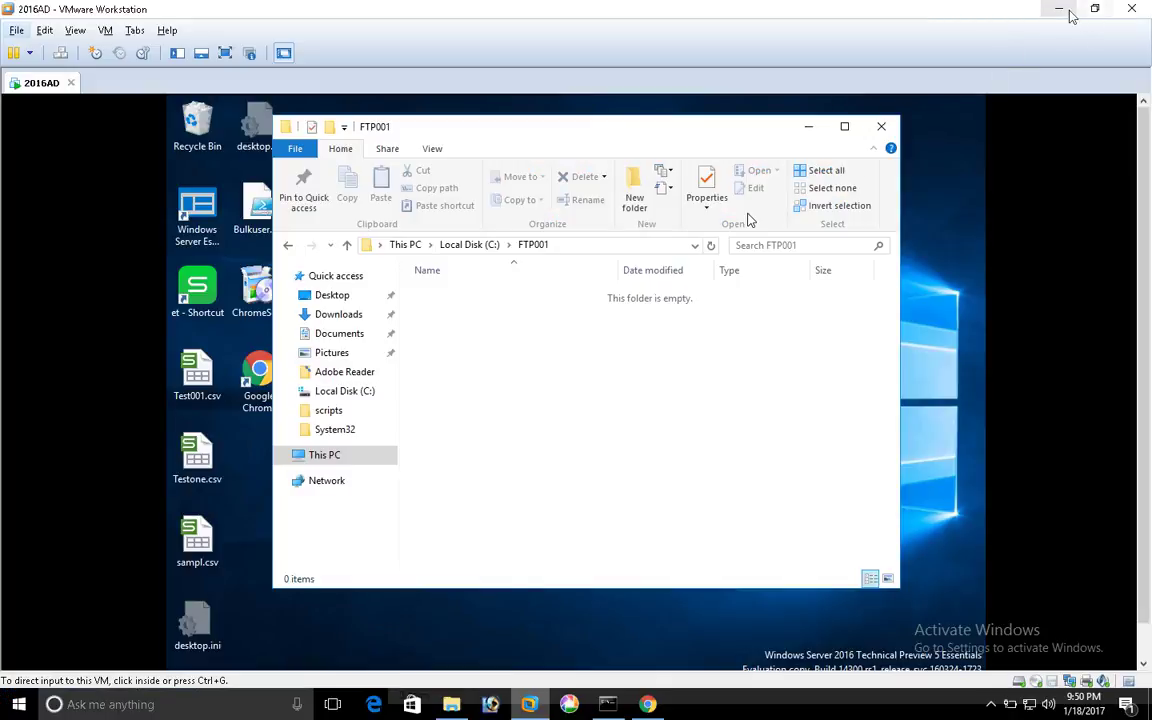
pyautogui.click(1060, 9)
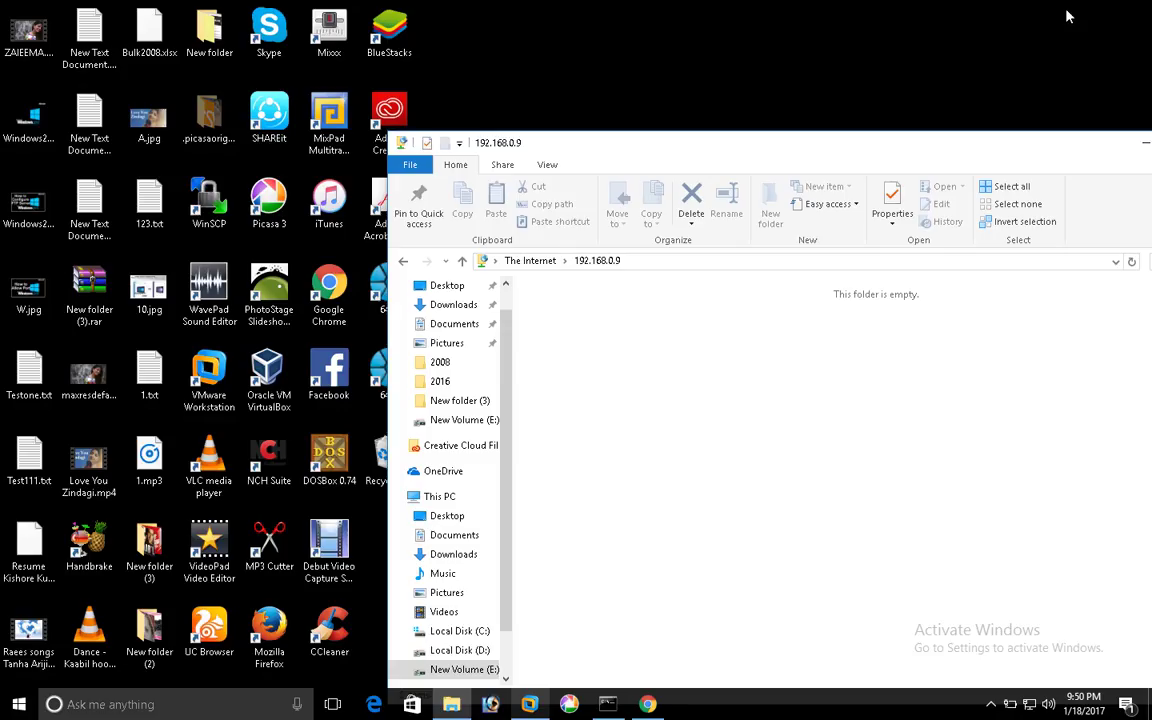
# Try to copy 10.jpg from the host desktop into the 192.168.0.9 folder, logging on as administrator with the account password
pyautogui.rightClick(668, 405)
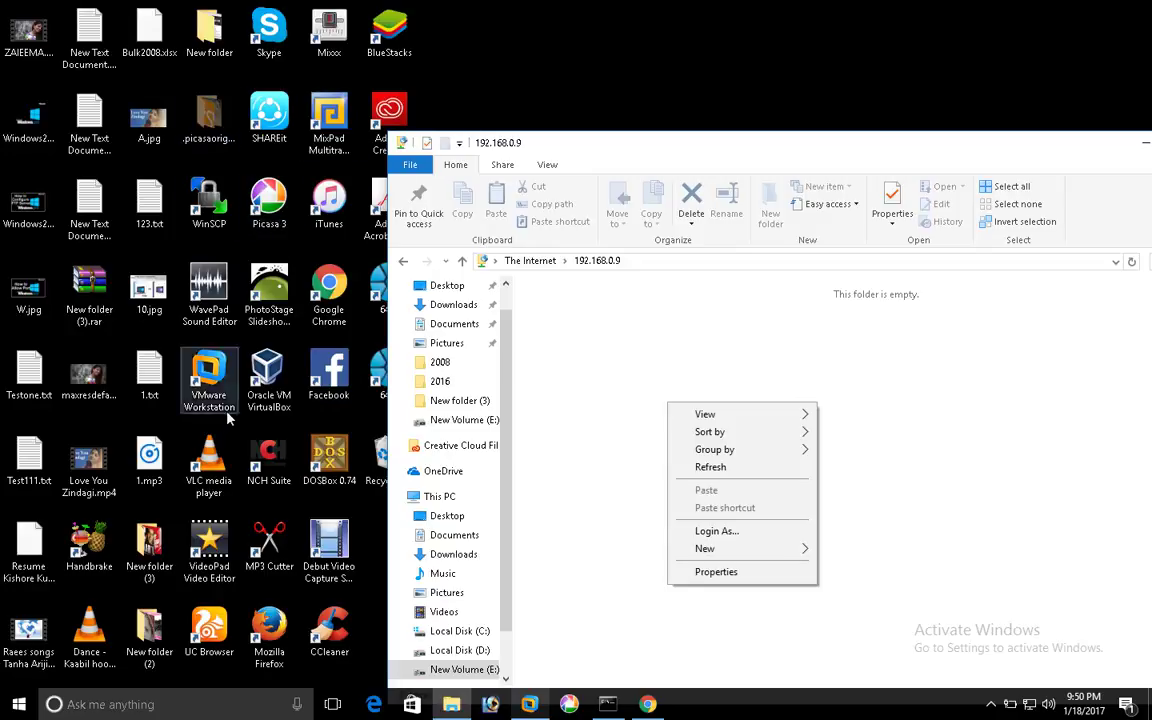
pyautogui.click(160, 302)
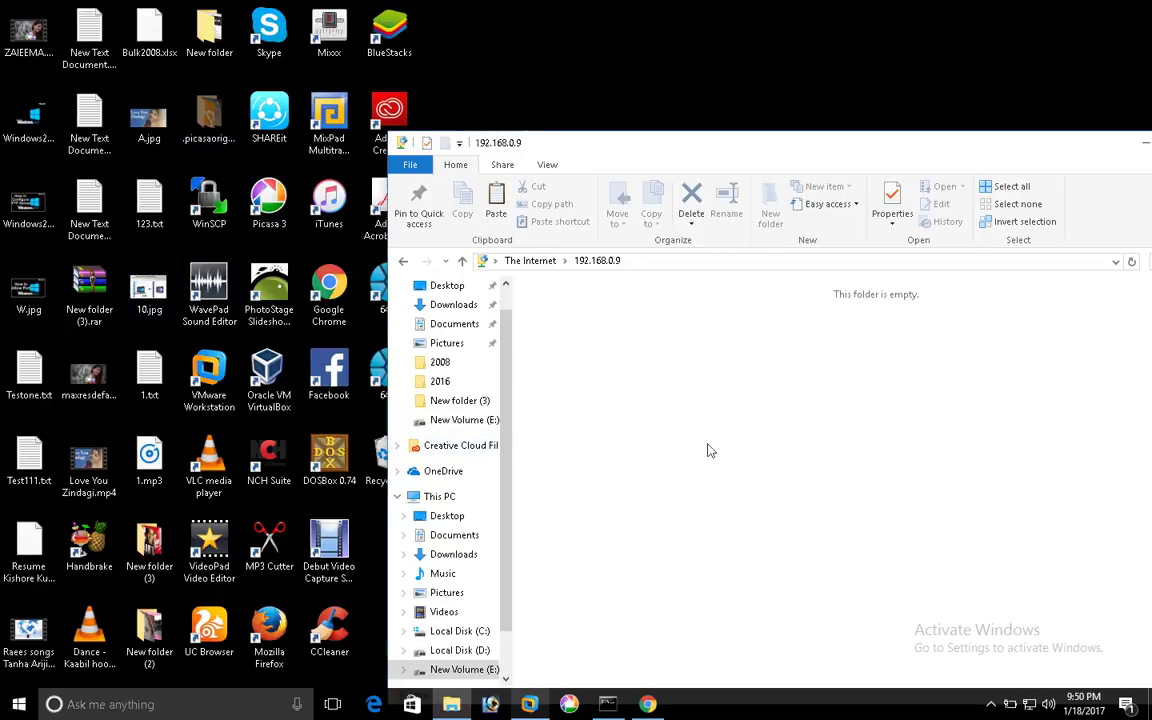
pyautogui.hotkey('ctrl', 'v')
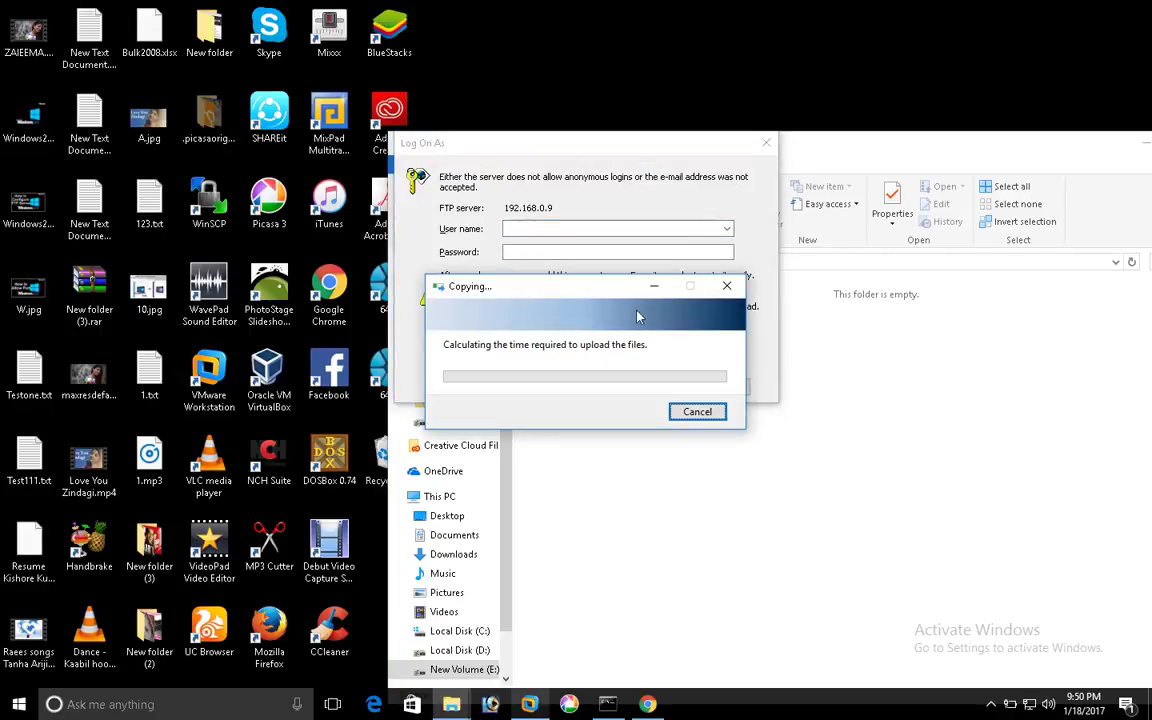
pyautogui.moveTo(565, 289); pyautogui.dragTo(704, 437)
pyautogui.click(531, 229)
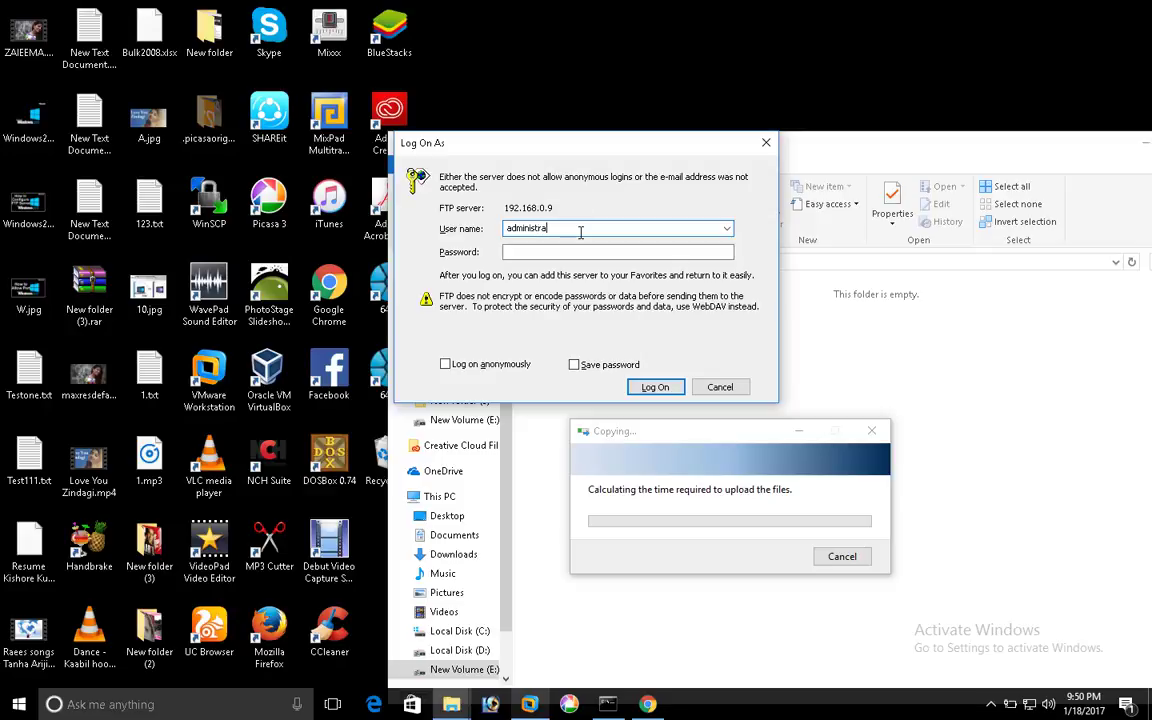
pyautogui.write('administrator')
pyautogui.press('Tab')
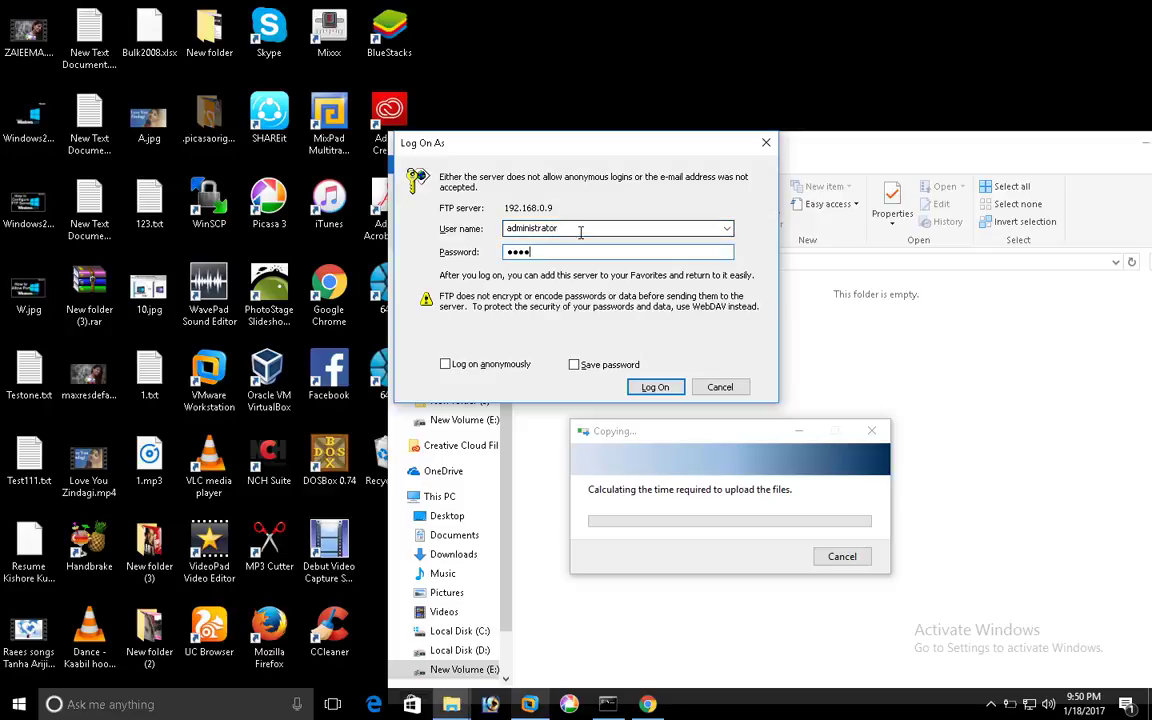
pyautogui.press('Return')
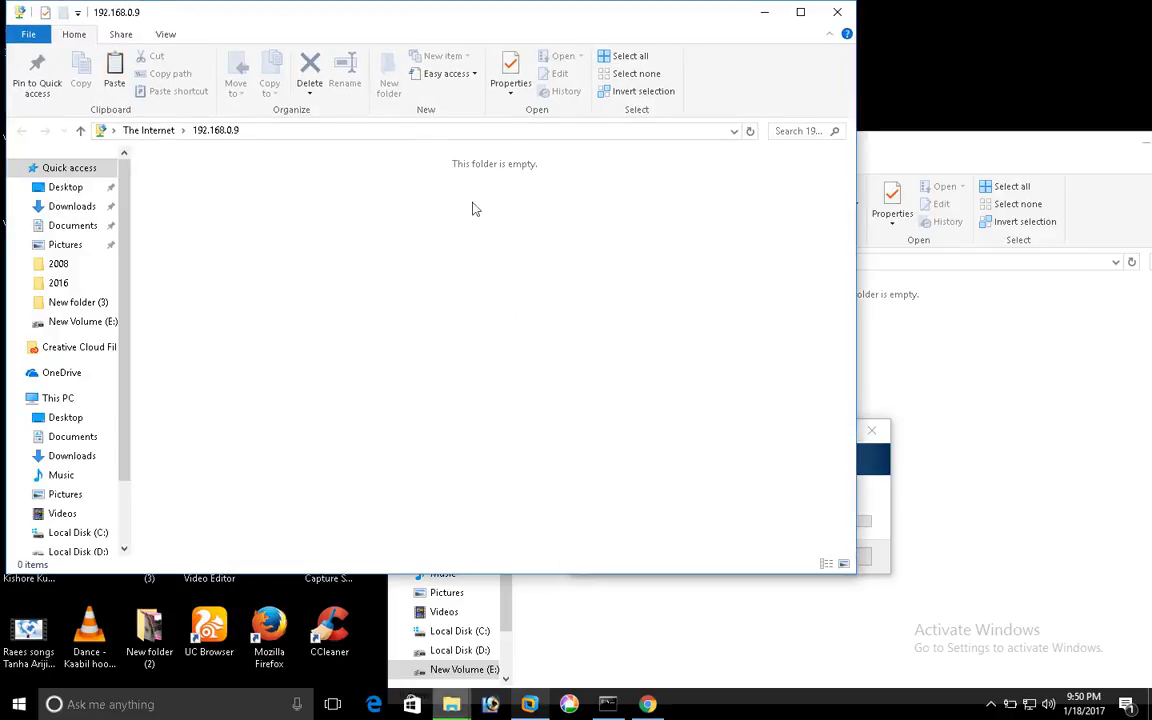
# Minimize the new 192.168.0.9 window, retry copying 10.jpg into the original one with the administrator account password, and cancel a further login
pyautogui.rightClick(379, 268)
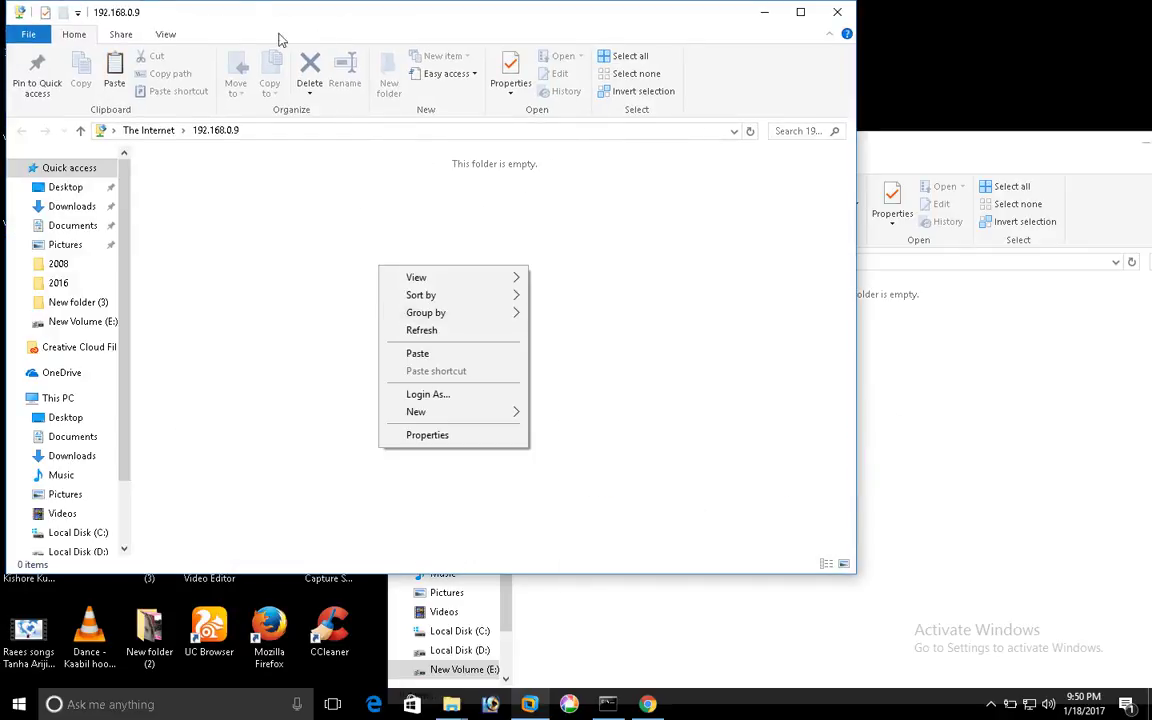
pyautogui.moveTo(280, 40); pyautogui.dragTo(345, 139)
pyautogui.click(797, 140)
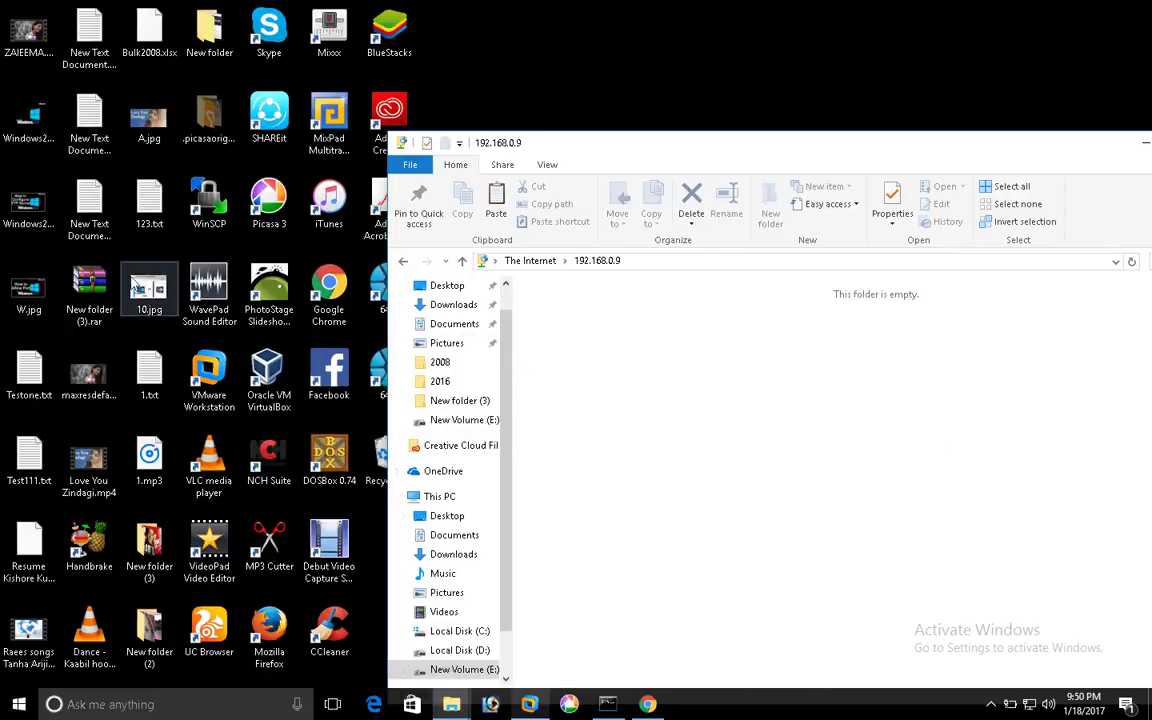
pyautogui.click(146, 288)
pyautogui.click(707, 480)
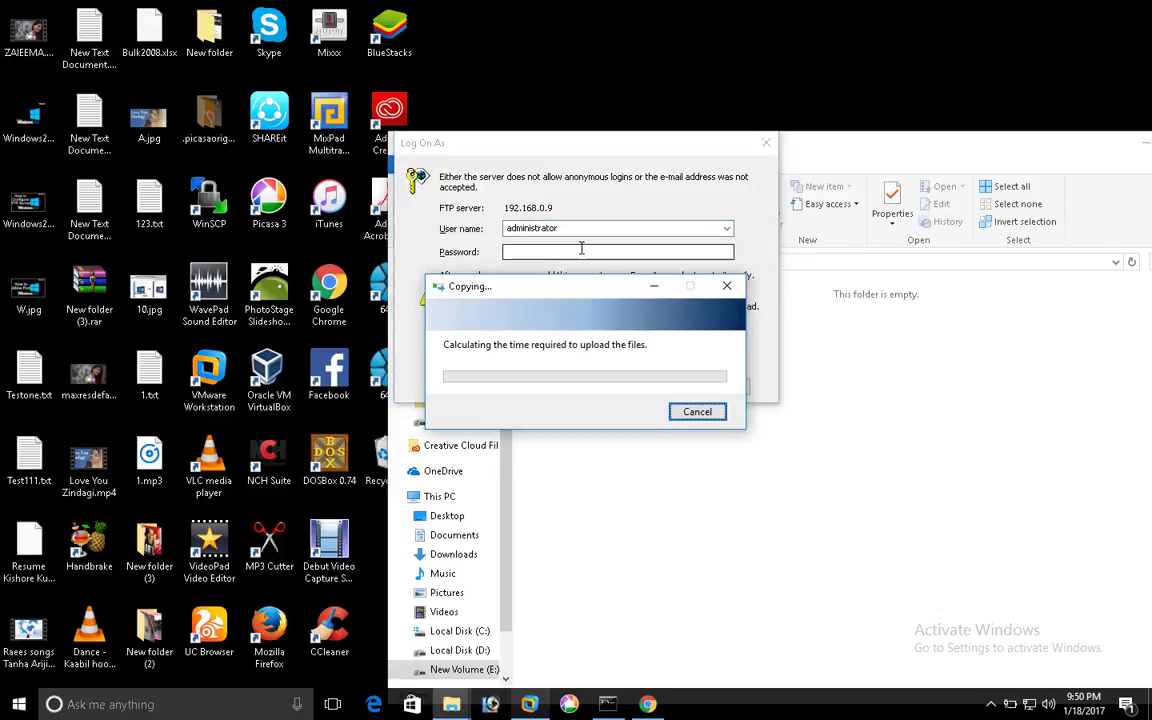
pyautogui.click(581, 249)
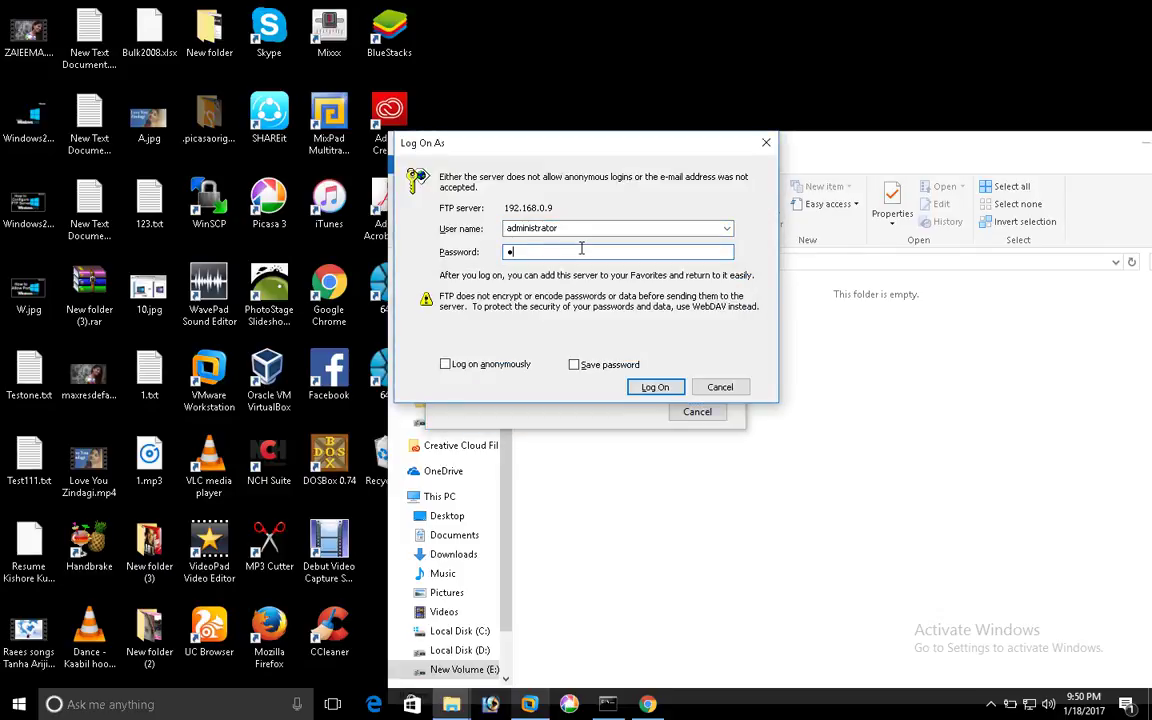
pyautogui.press('Return')
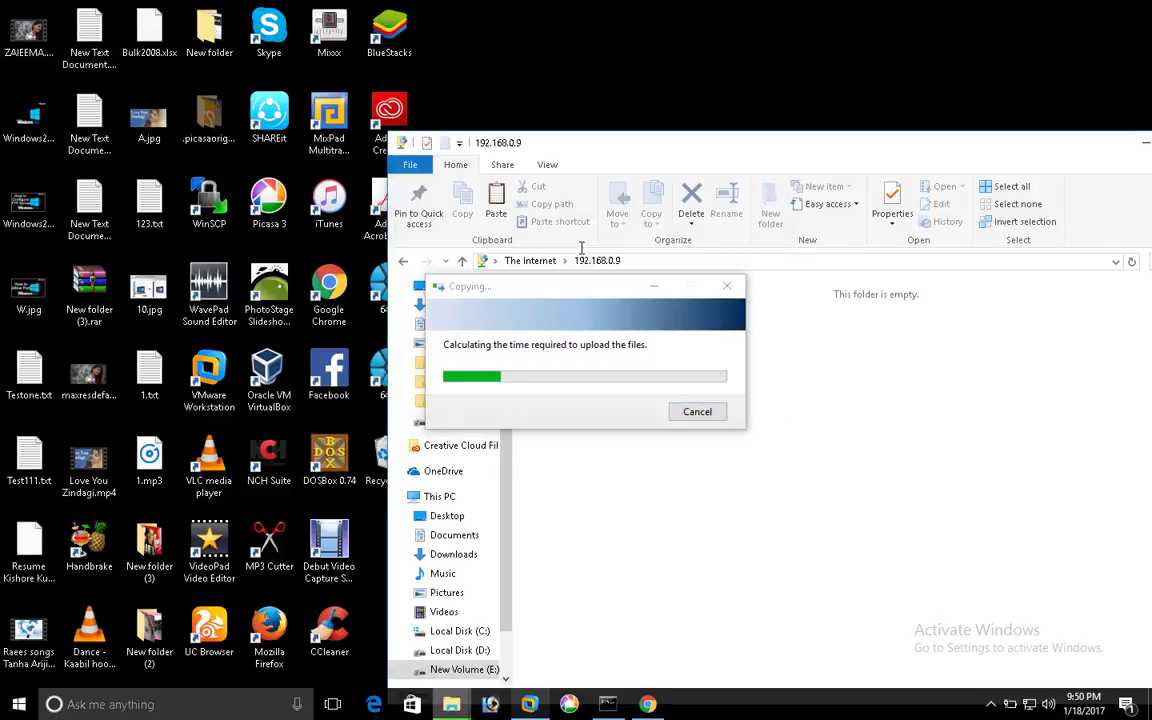
pyautogui.rightClick(716, 435)
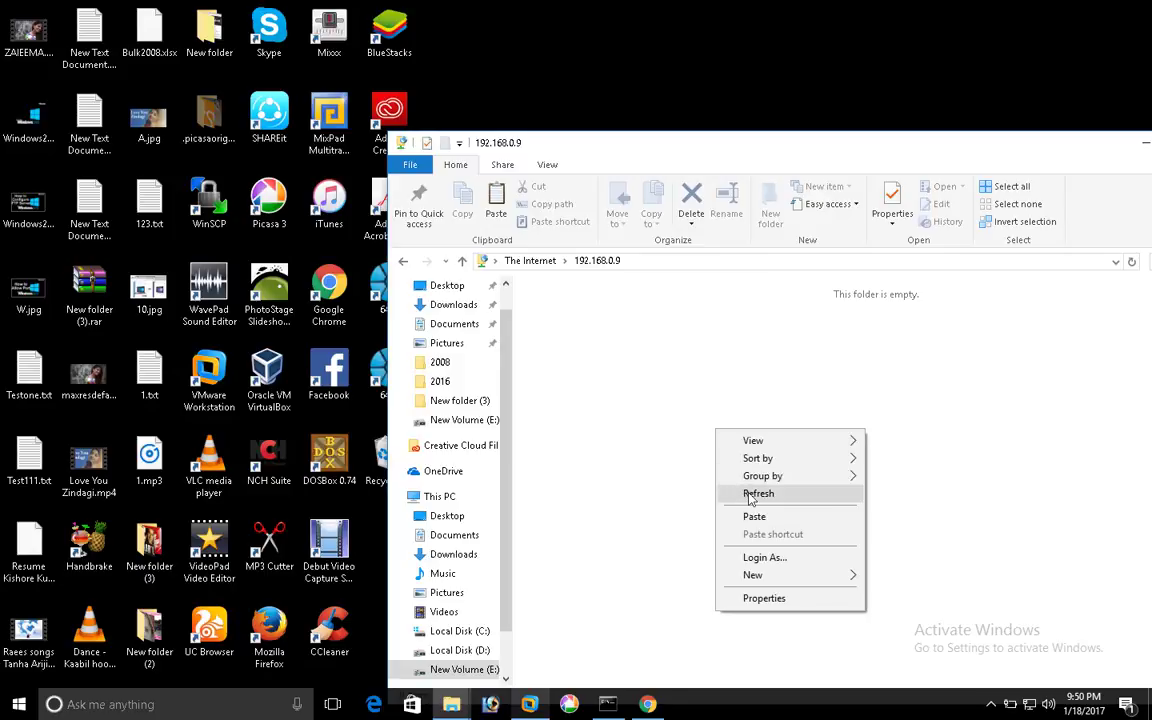
pyautogui.click(745, 555)
pyautogui.click(722, 388)
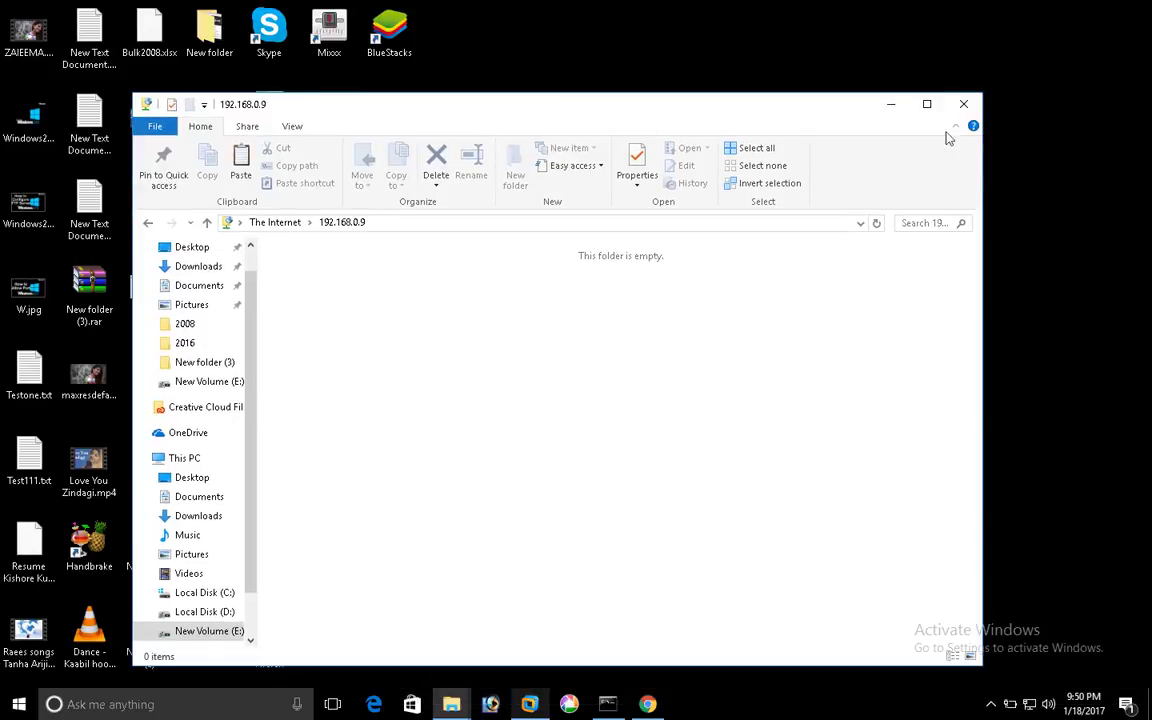
# Bring up the logged-in 192.168.0.9 window beside the desktop files and copy 123.txt and 10.jpg into it
pyautogui.click(890, 104)
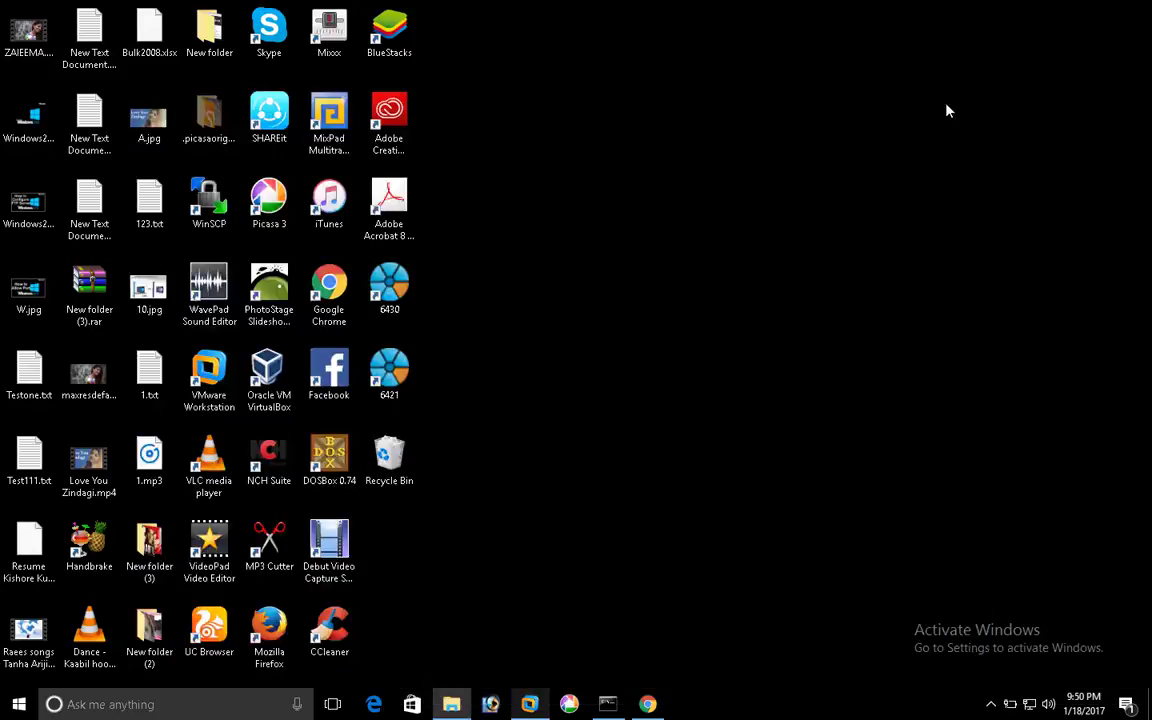
pyautogui.click(468, 706)
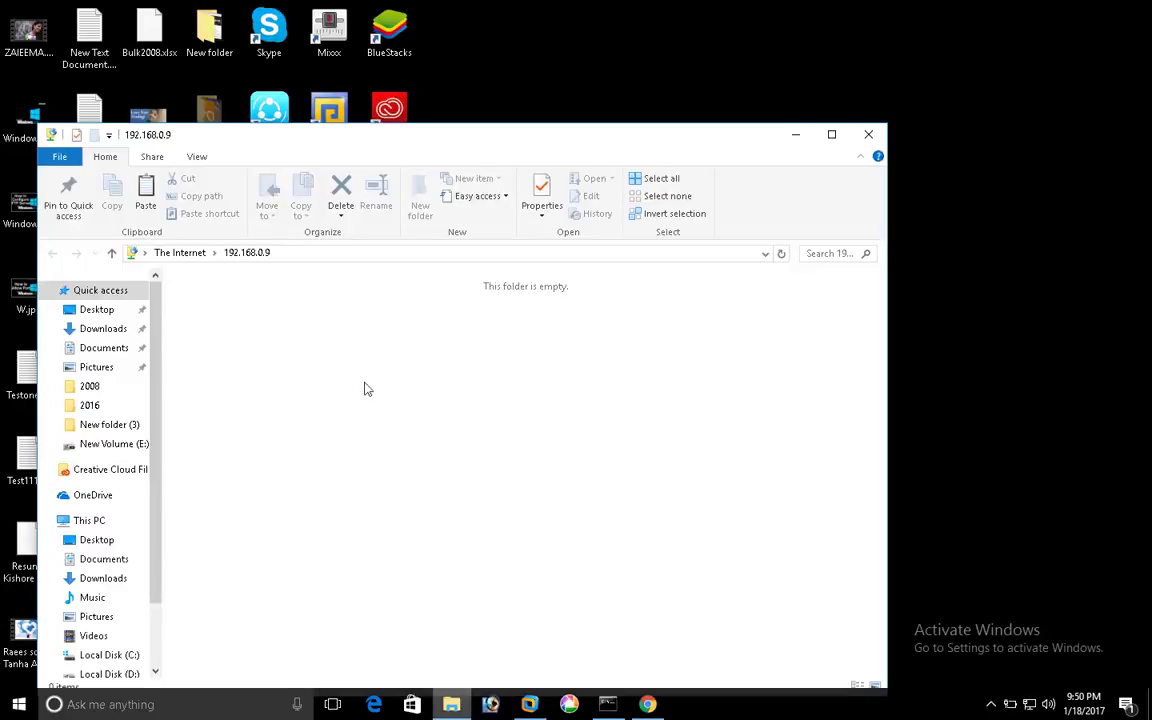
pyautogui.moveTo(427, 140); pyautogui.dragTo(673, 106)
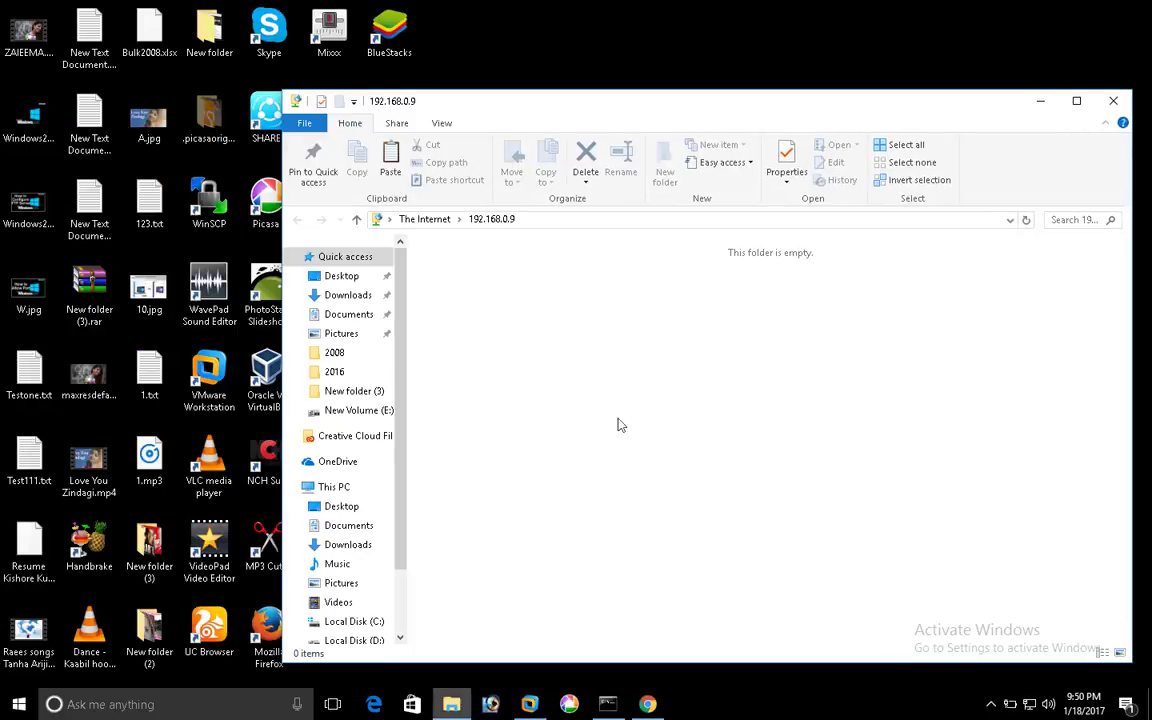
pyautogui.moveTo(149, 202); pyautogui.dragTo(655, 432)
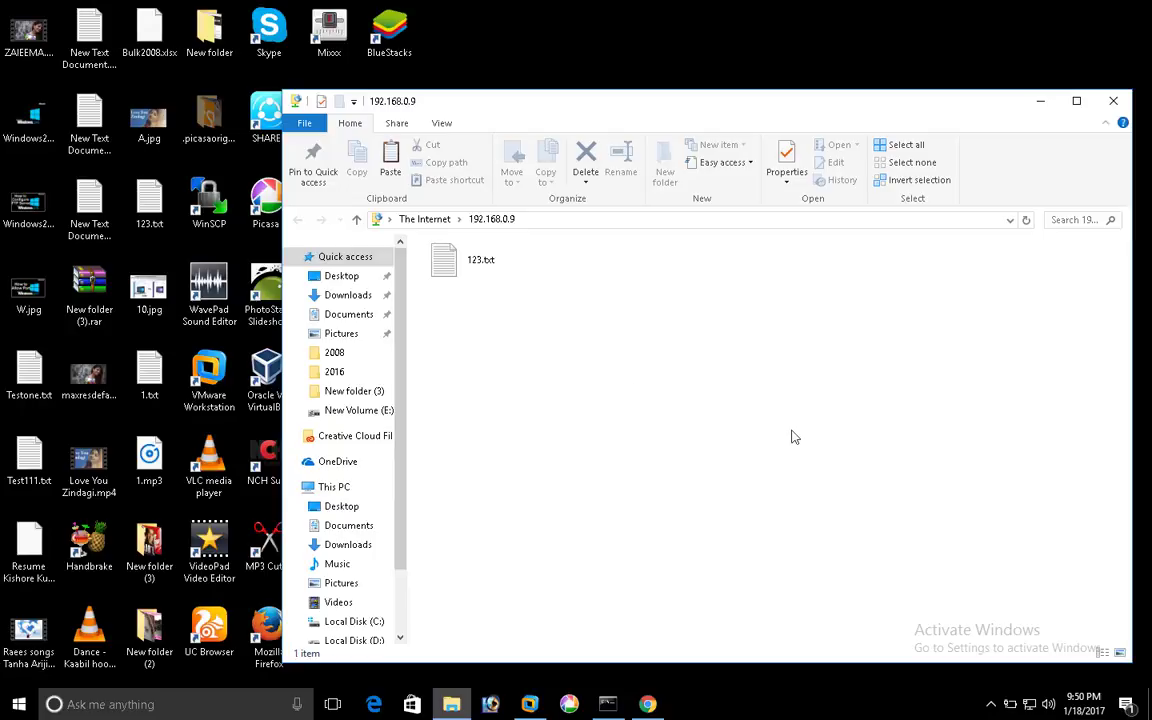
pyautogui.moveTo(512, 106); pyautogui.dragTo(588, 122)
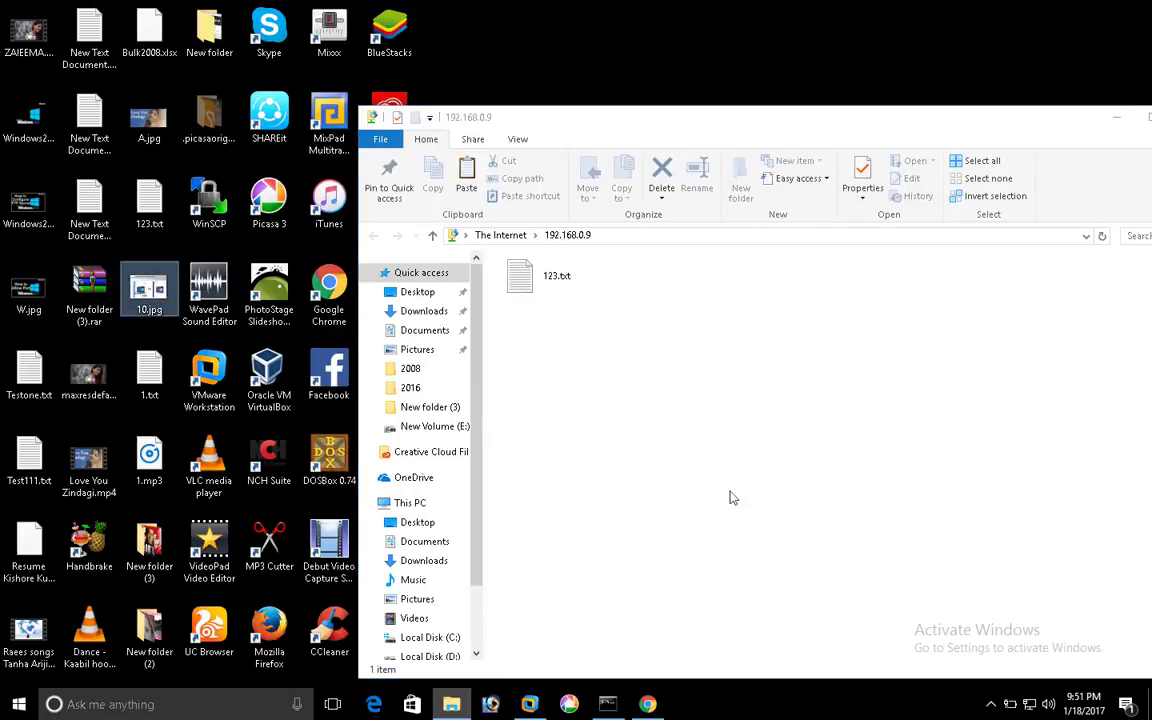
pyautogui.hotkey('ctrl', 'v')
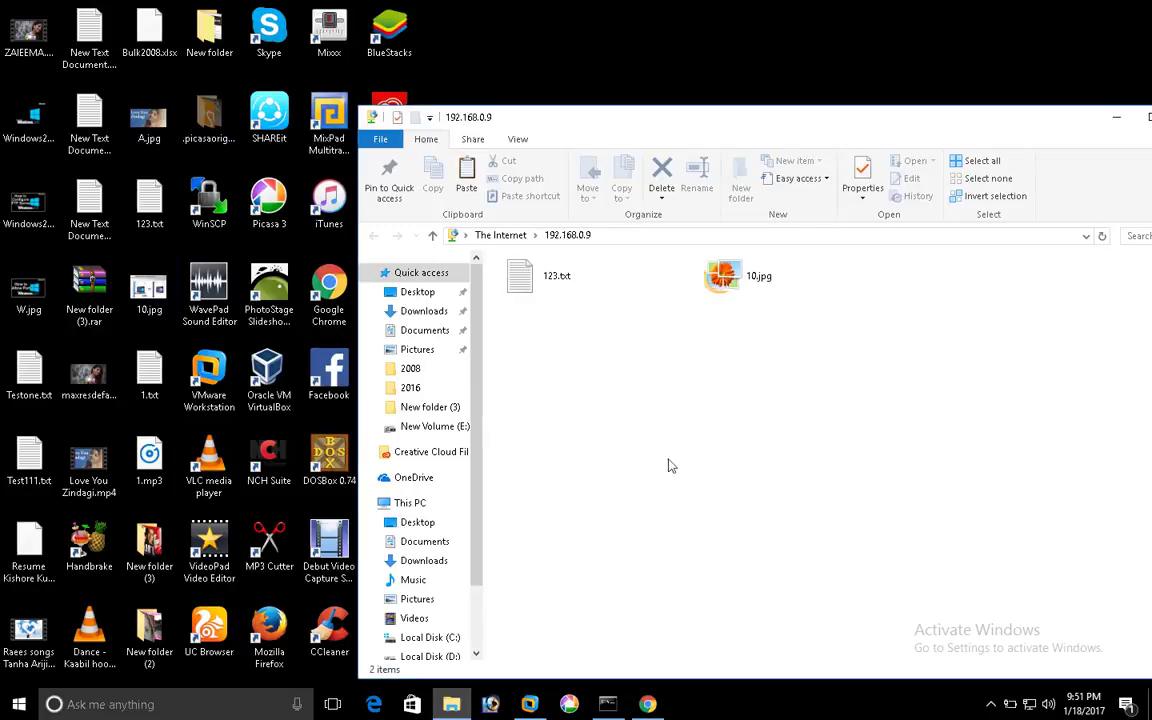
# Switch to the 2016AD virtual machine and refresh the FTP001 folder to check for the uploaded files
pyautogui.click(530, 704)
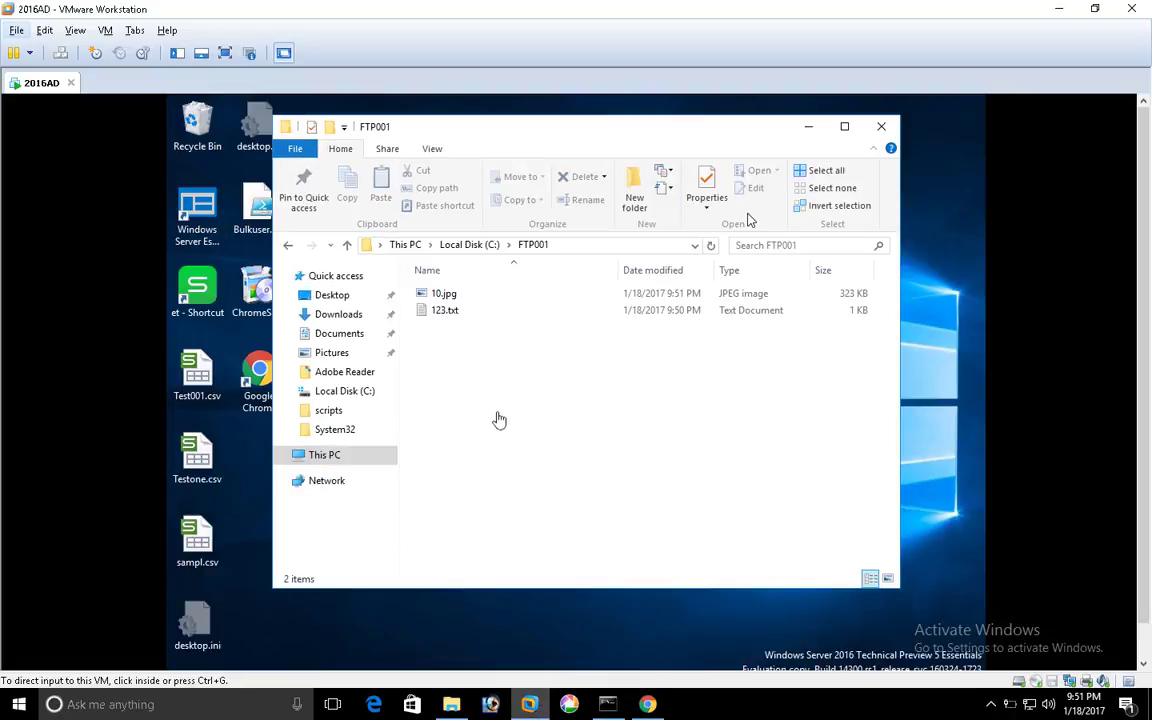
pyautogui.click(389, 516)
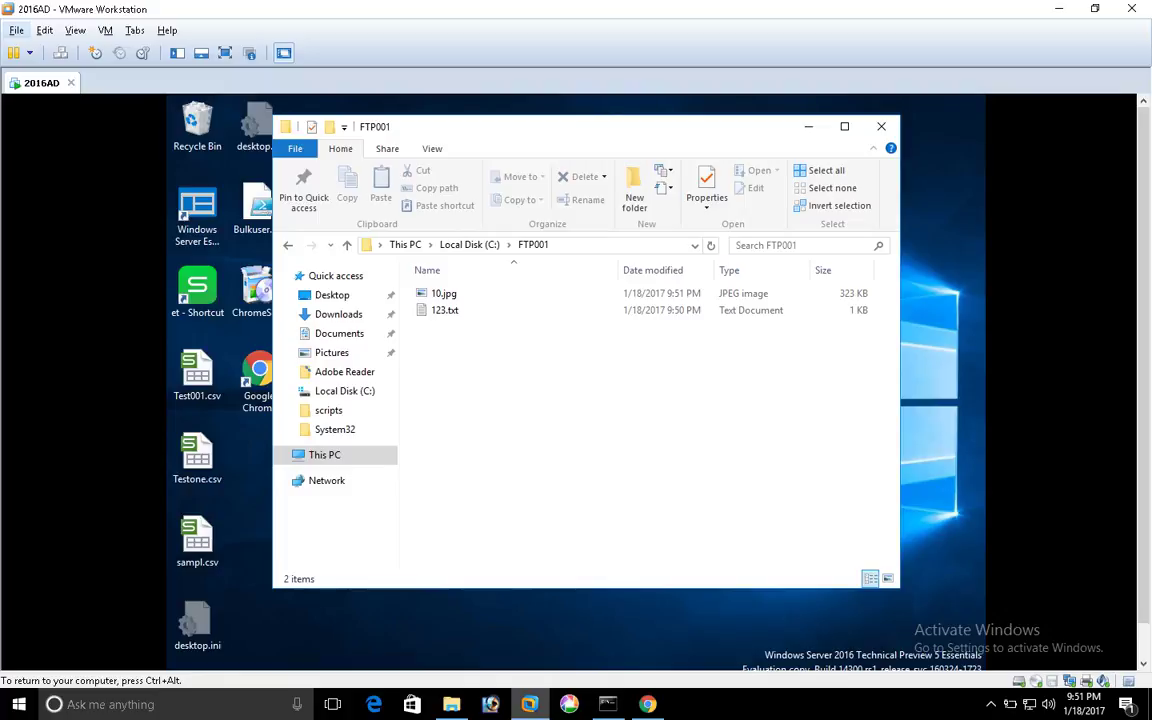
pyautogui.rightClick(692, 489)
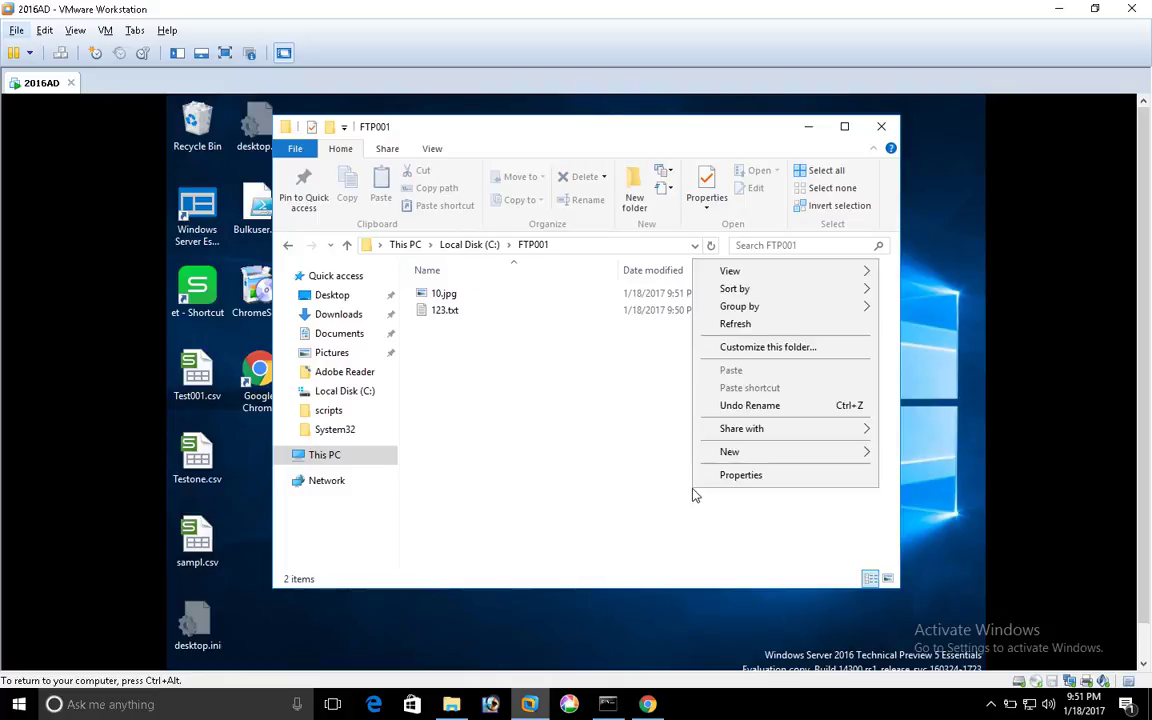
pyautogui.click(737, 325)
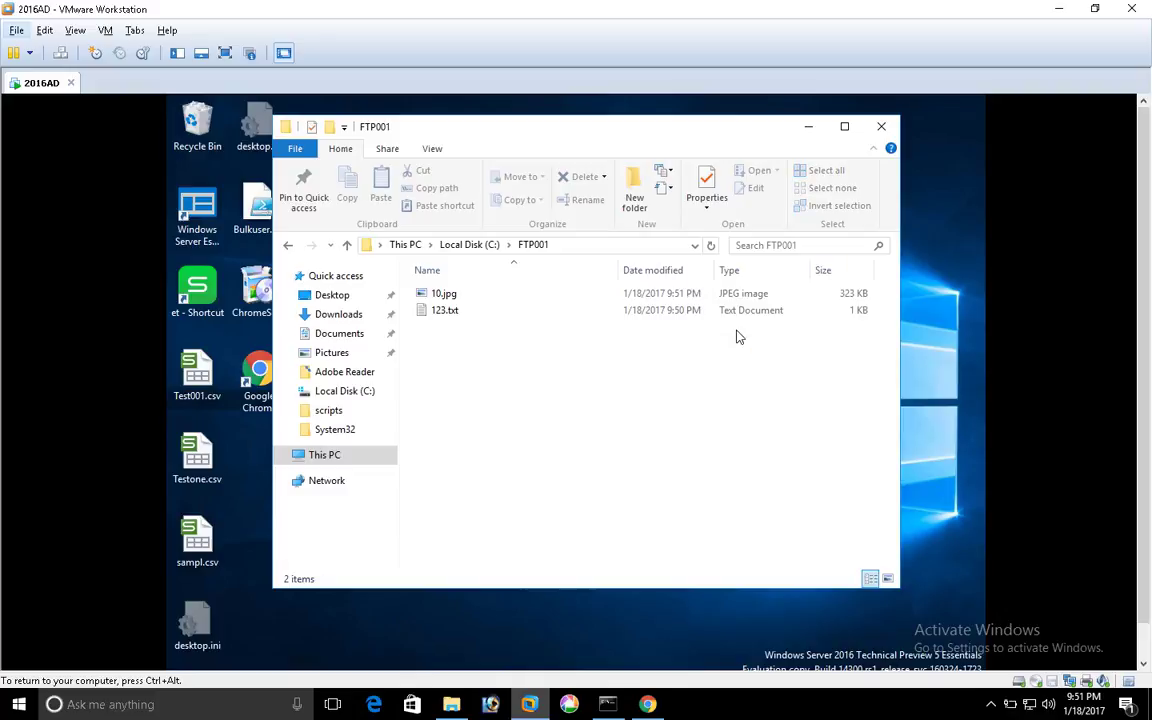
# Delete 10.jpg from the FTP001 folder, return to the host, and refresh the 192.168.0.9 listing
pyautogui.click(421, 299)
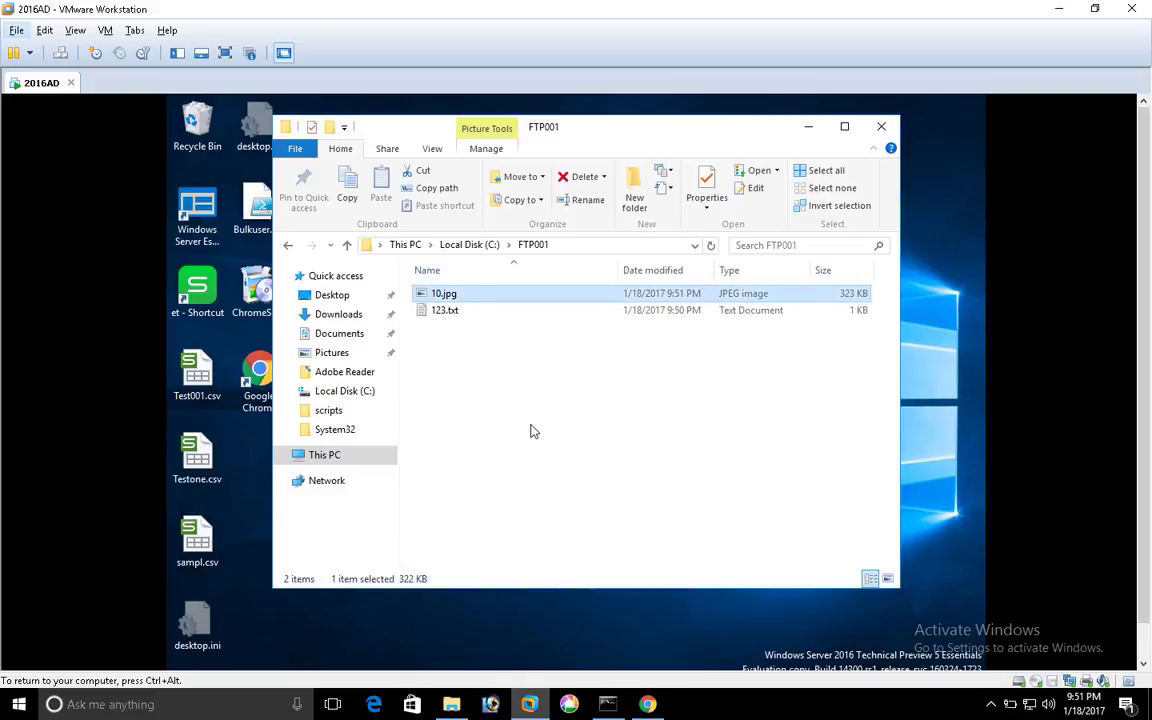
pyautogui.press('Delete')
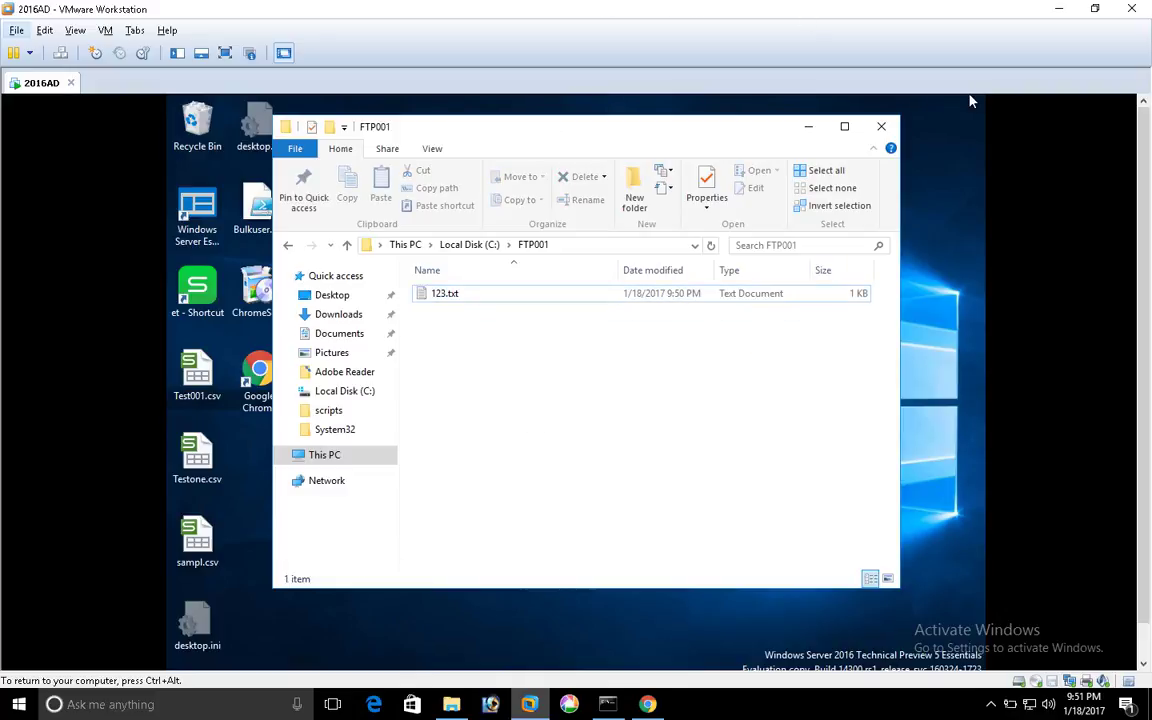
pyautogui.hotkey('ctrl', 'alt')
pyautogui.hotkey('alt', 'Tab')
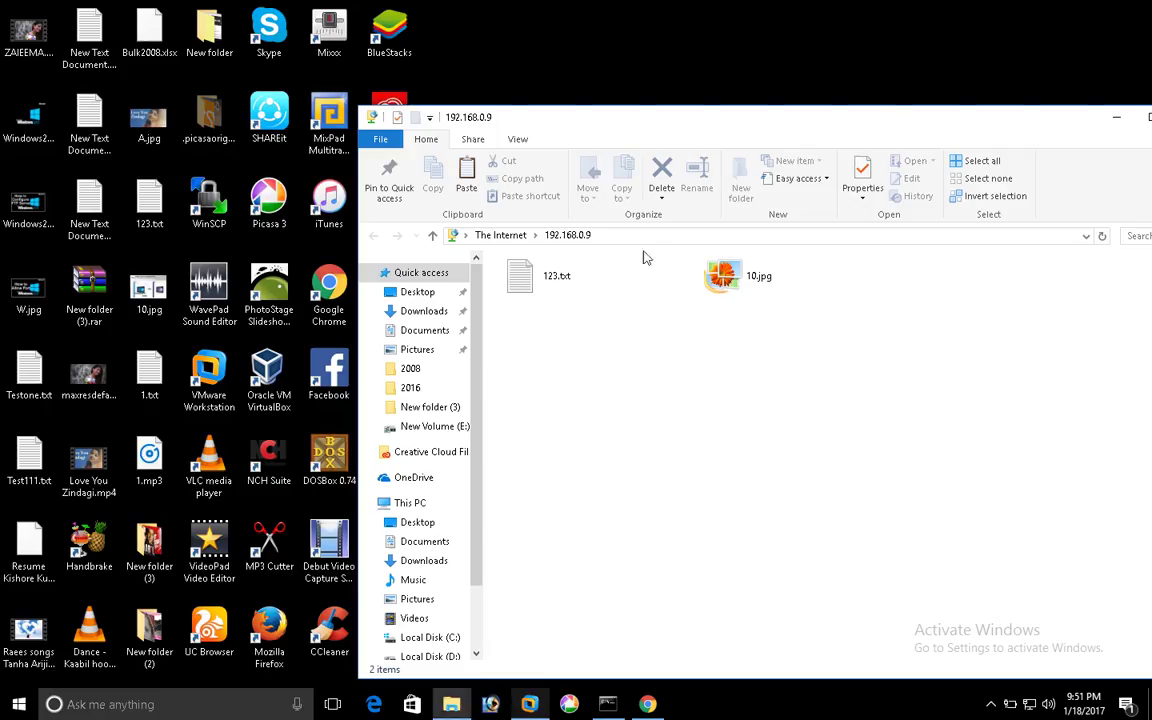
pyautogui.rightClick(678, 414)
pyautogui.click(718, 478)
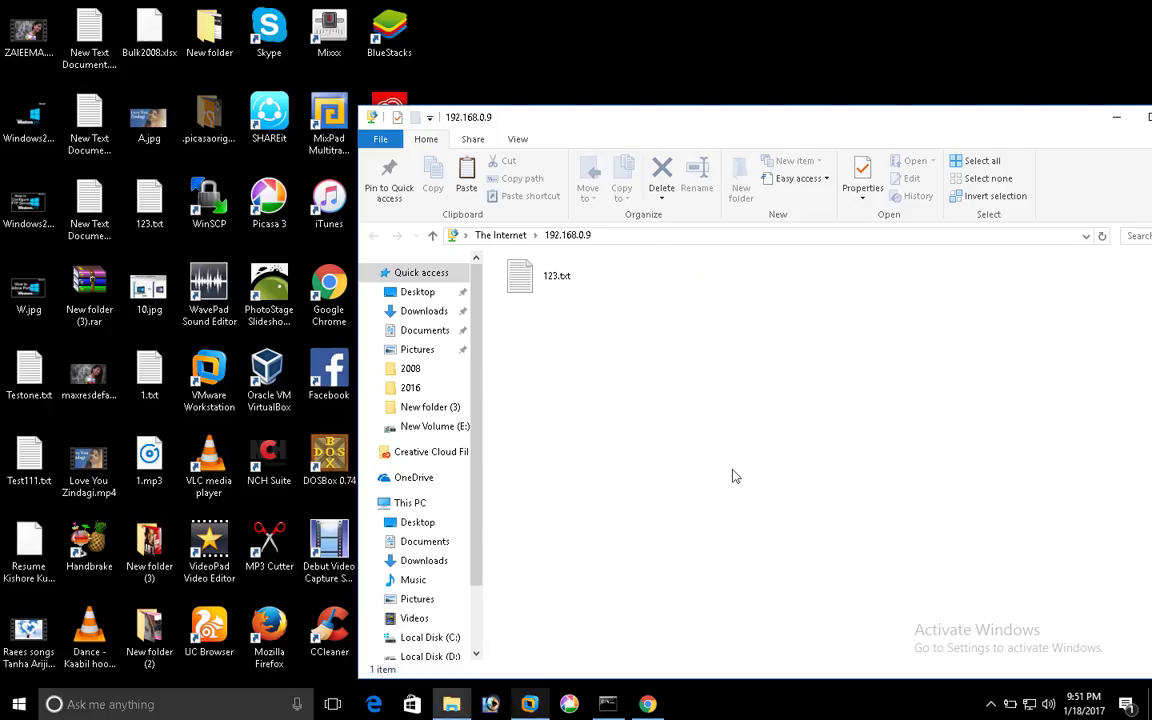
# Switch back to the virtual machine and copy Testone.csv from its desktop into the FTP001 folder
pyautogui.hotkey('alt', 'Tab')
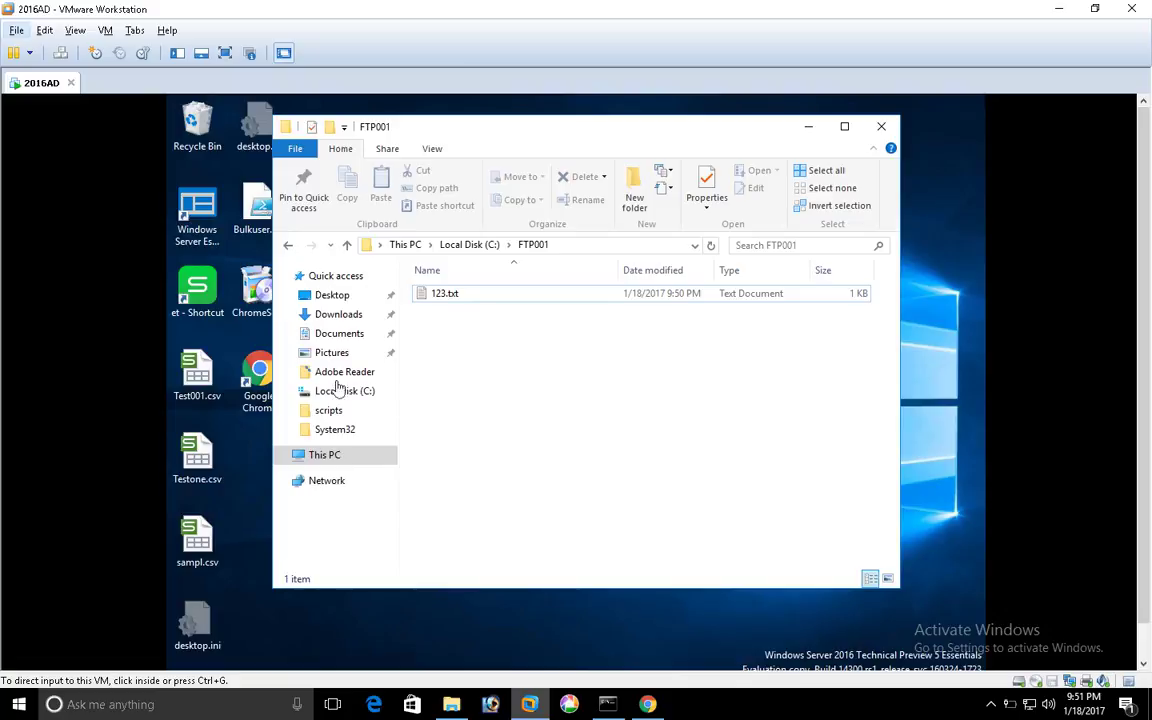
pyautogui.click(185, 405)
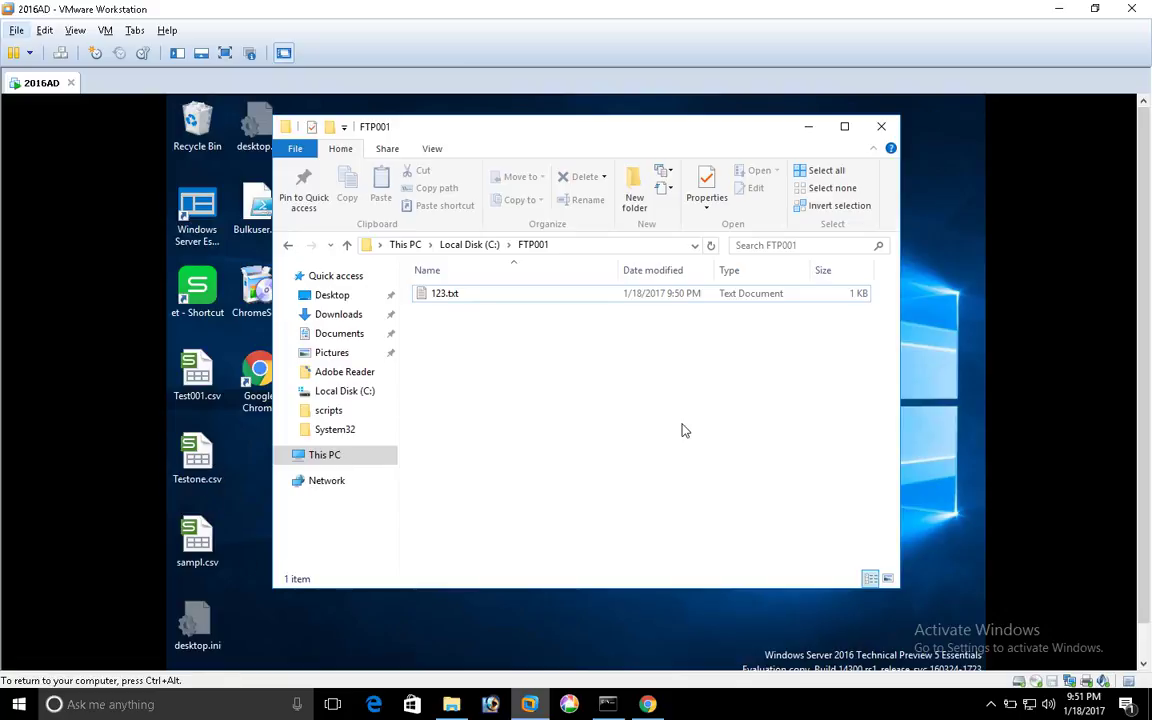
pyautogui.click(211, 450)
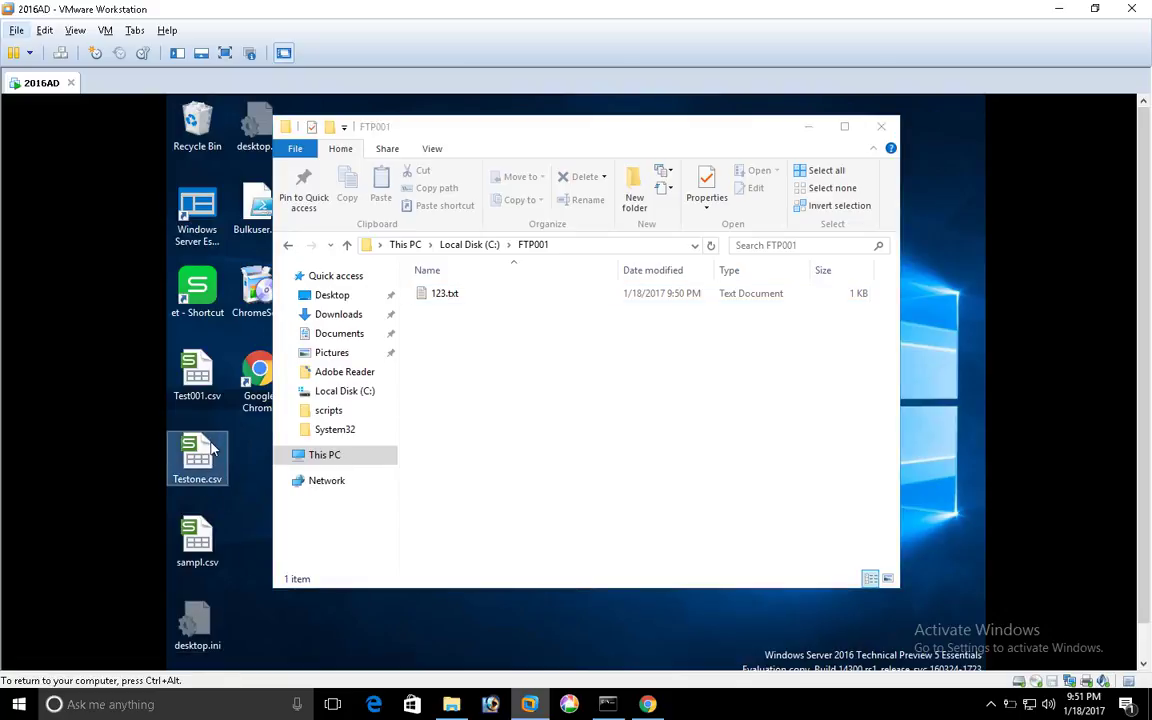
pyautogui.click(767, 476)
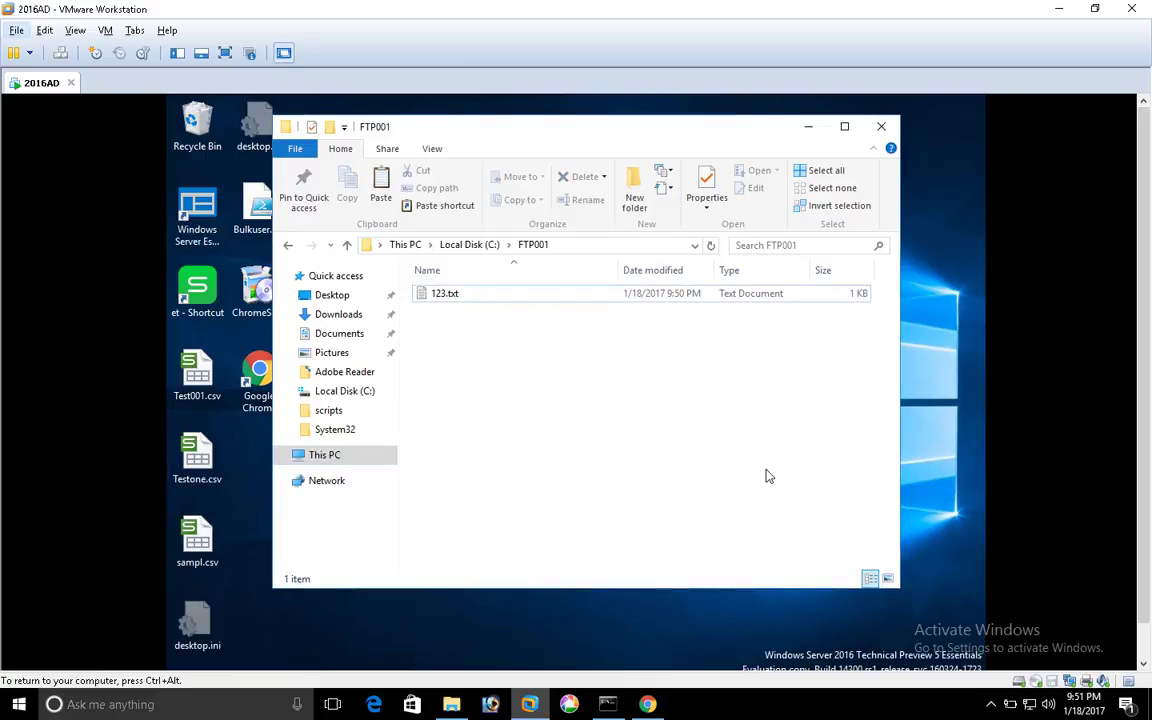
pyautogui.hotkey('ctrl', 'v')
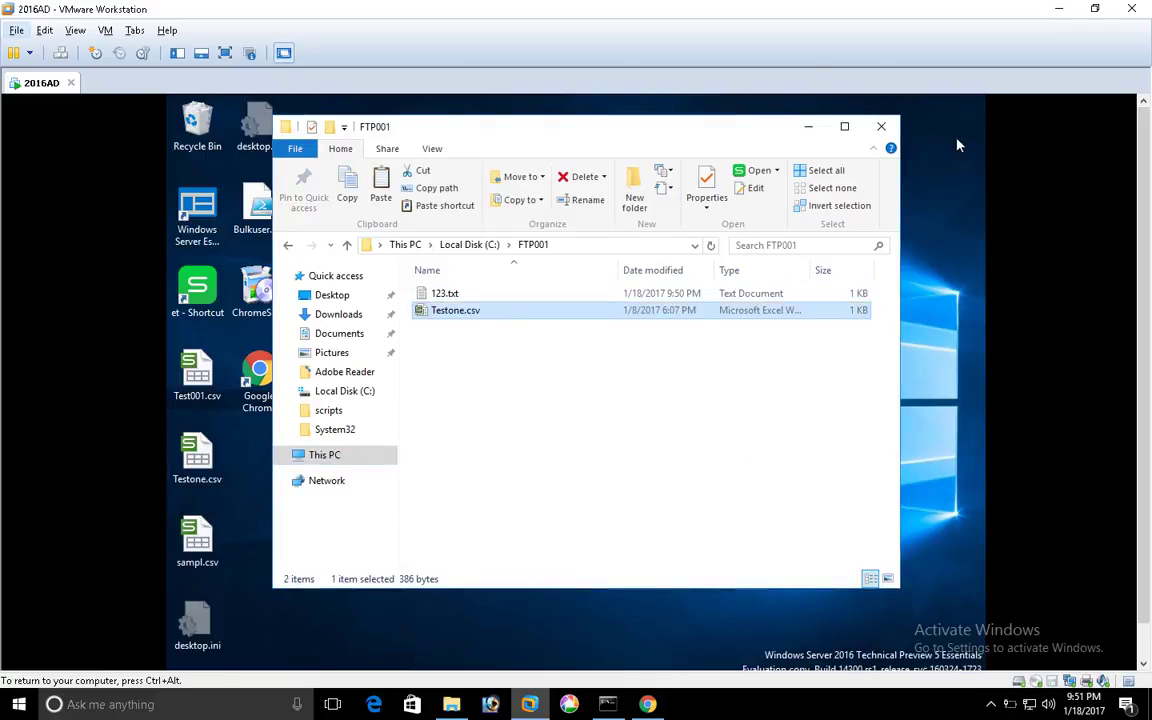
# Return to the host and refresh the 192.168.0.9 folder listing to check for Testone.csv
pyautogui.click(1058, 9)
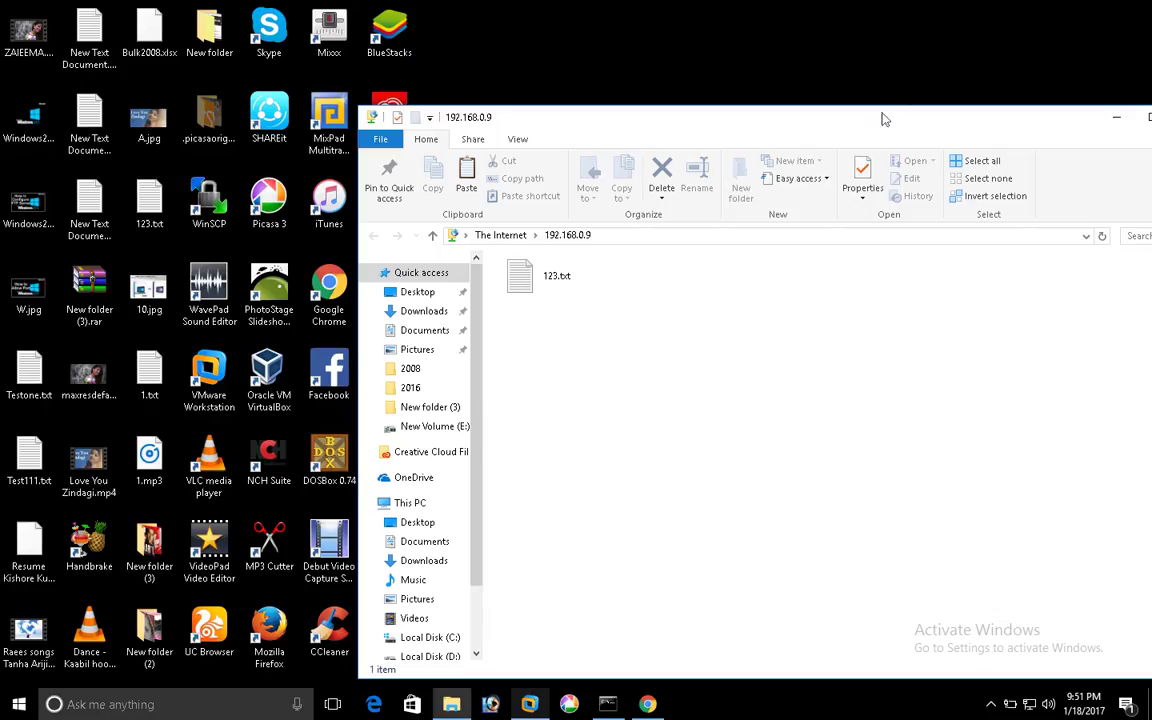
pyautogui.rightClick(640, 422)
pyautogui.click(695, 509)
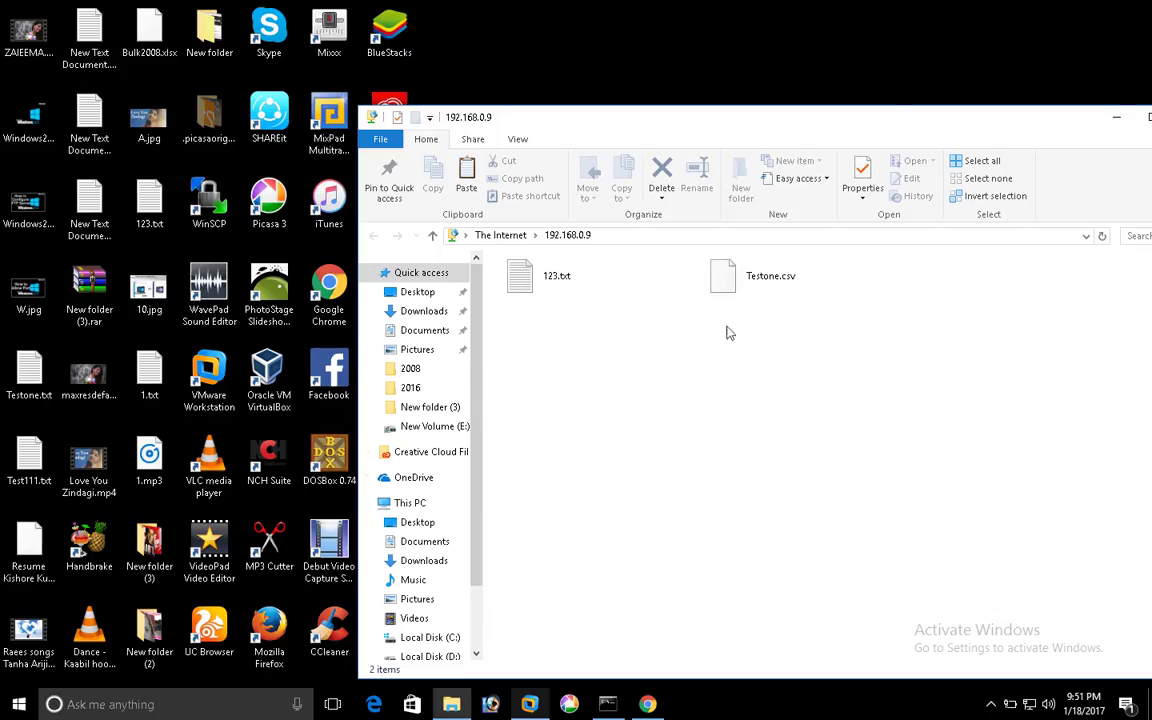
# Switch to Chrome, reload the ftp://192.168.0.9 index page, and minimize the browser and the 192.168.0.9 folder window
pyautogui.click(648, 704)
pyautogui.rightClick(335, 406)
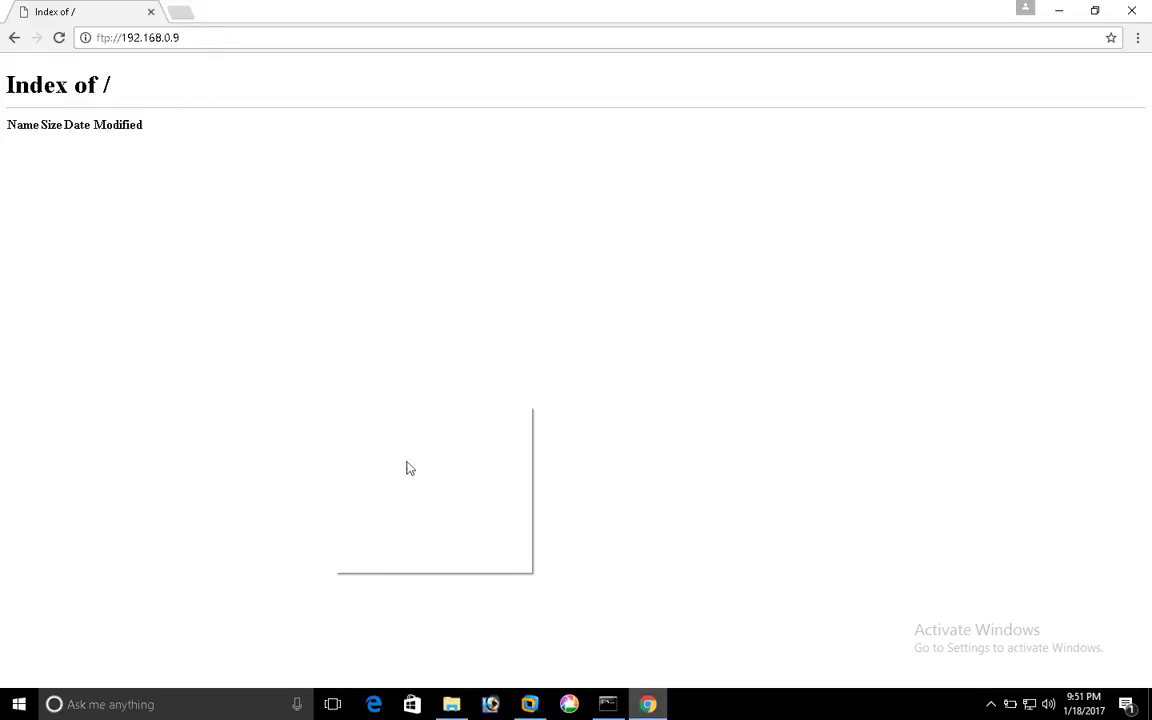
pyautogui.click(377, 457)
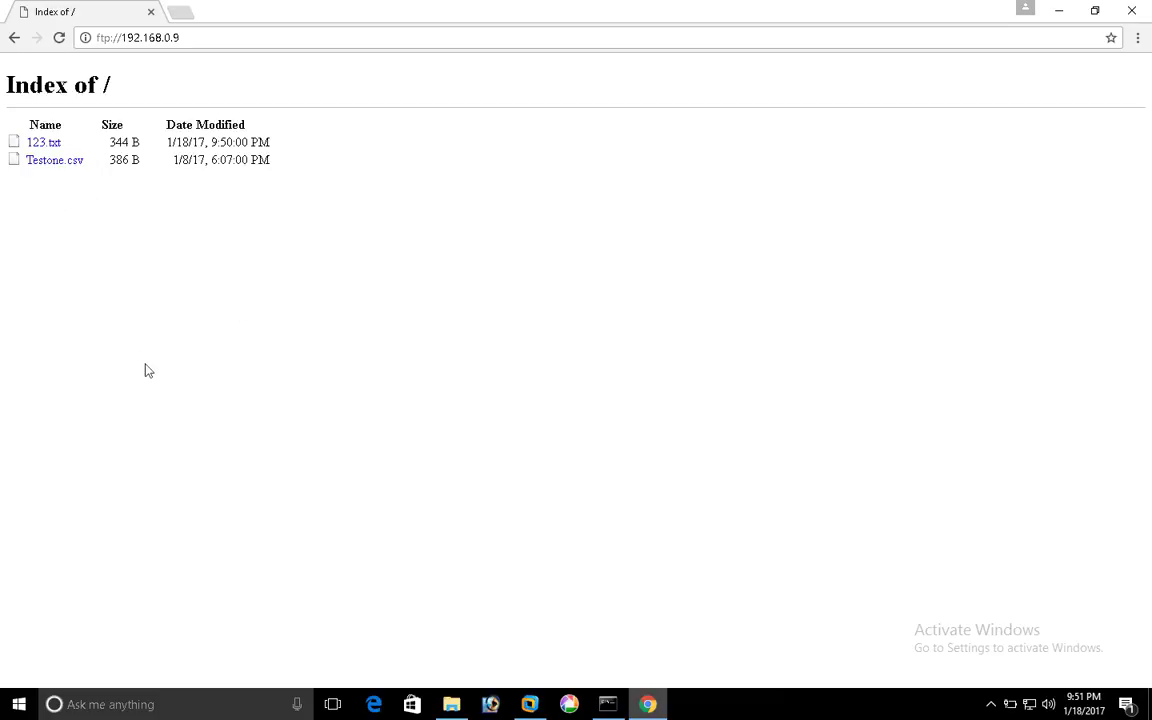
pyautogui.click(1058, 13)
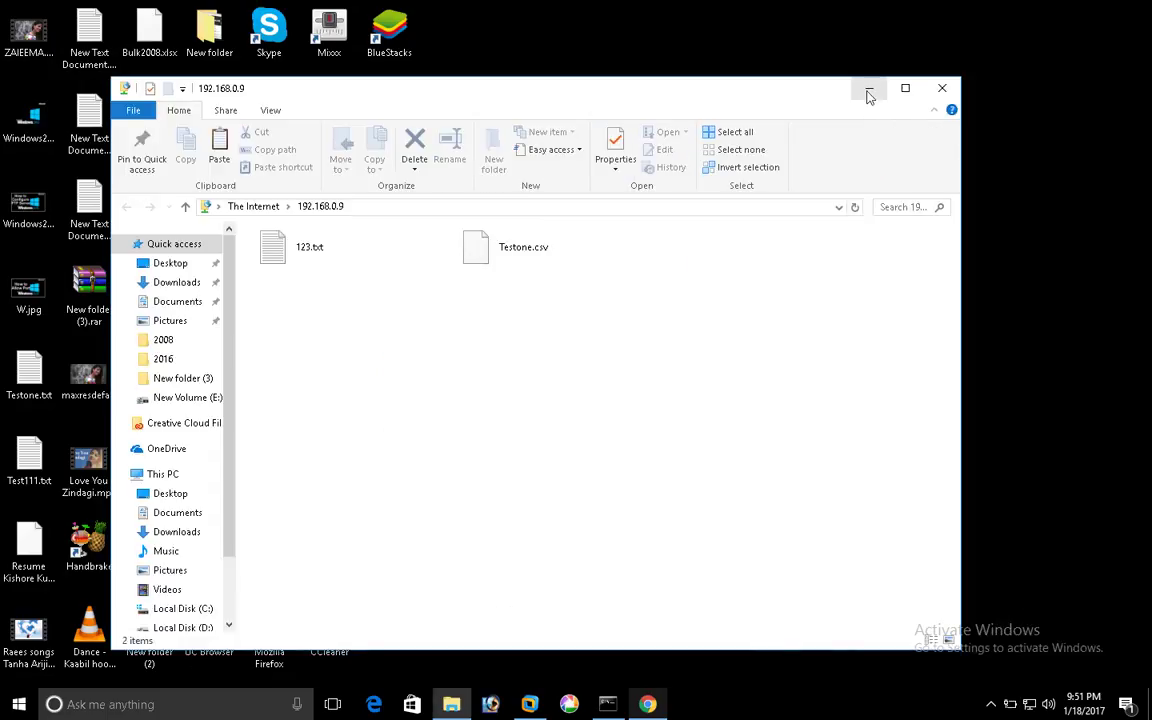
pyautogui.click(869, 92)
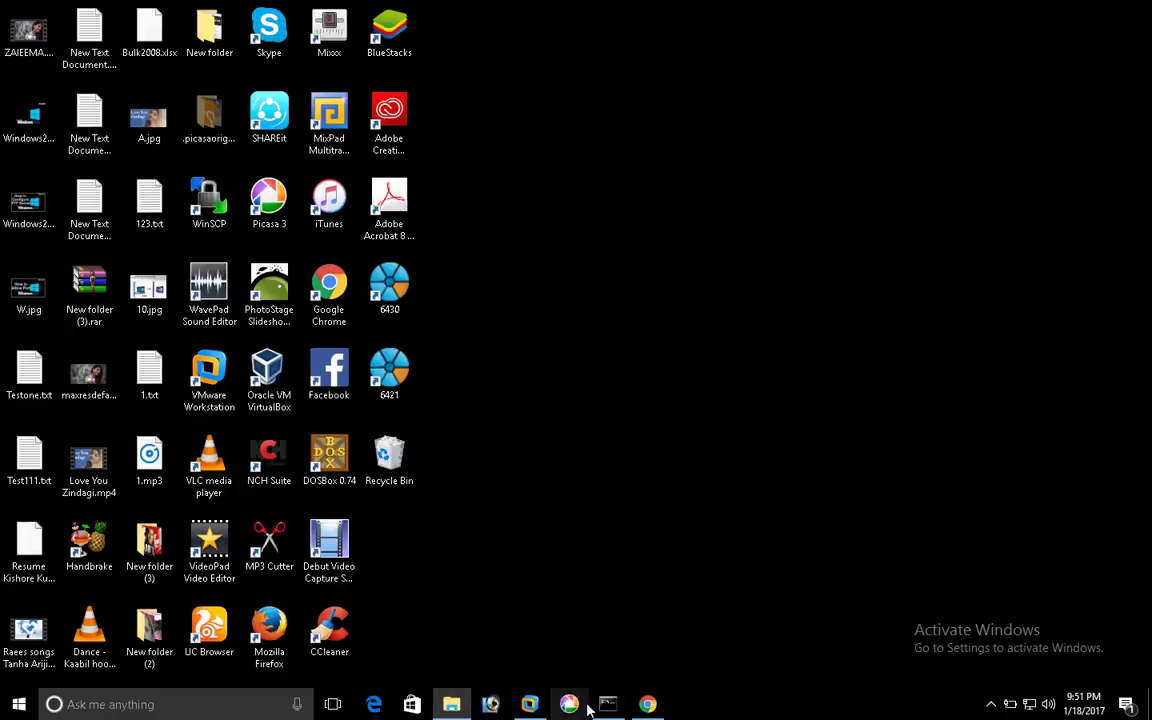
# Switch to the 2016AD virtual machine, review the Administrators group's security permissions on C:\FTP001, and close the properties without changes
pyautogui.click(530, 704)
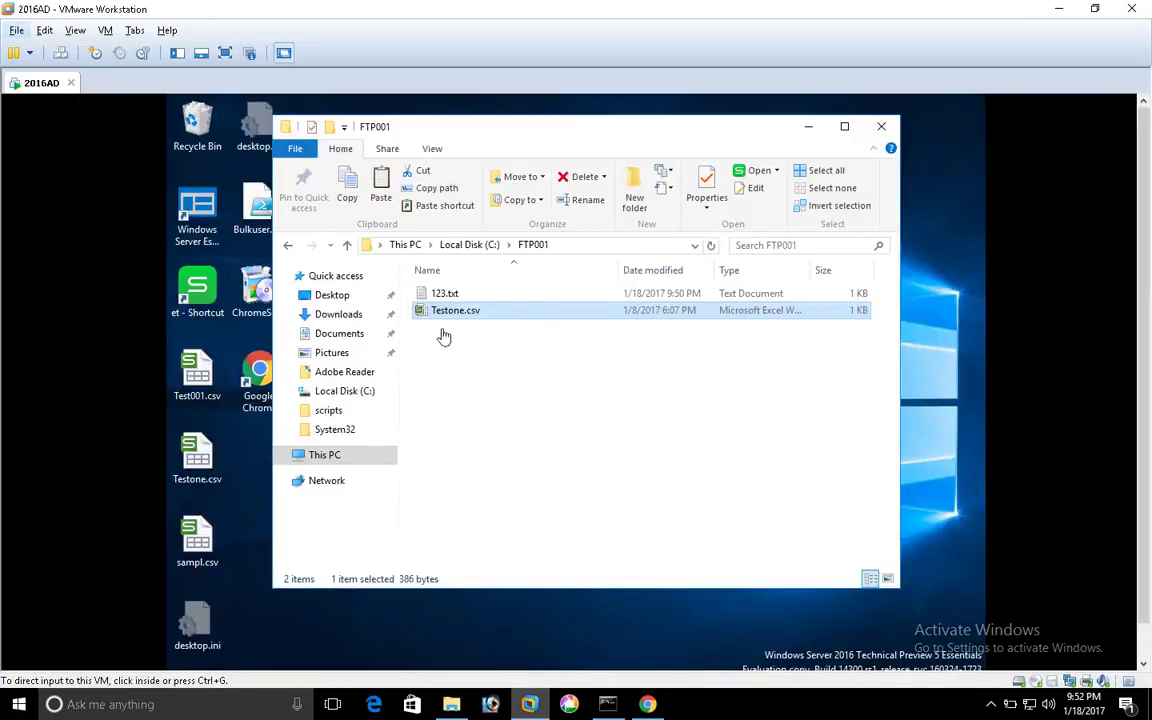
pyautogui.click(293, 150)
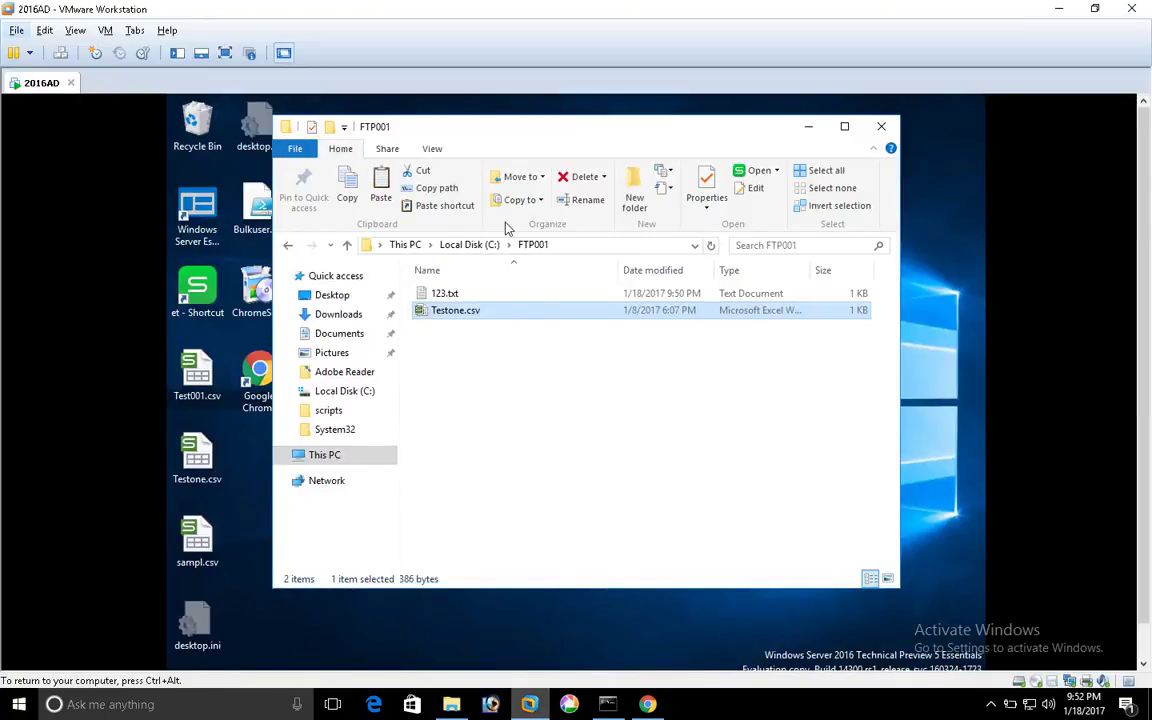
pyautogui.click(307, 152)
pyautogui.click(563, 481)
pyautogui.hotkey('alt', 'Up')
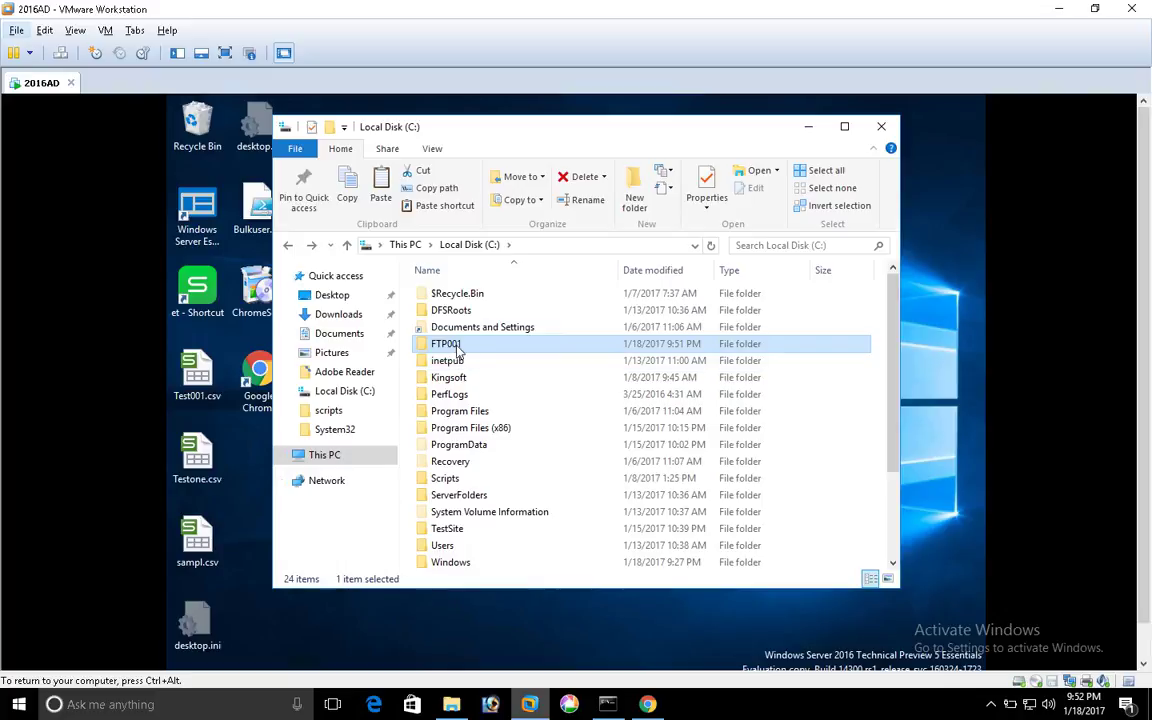
pyautogui.rightClick(456, 348)
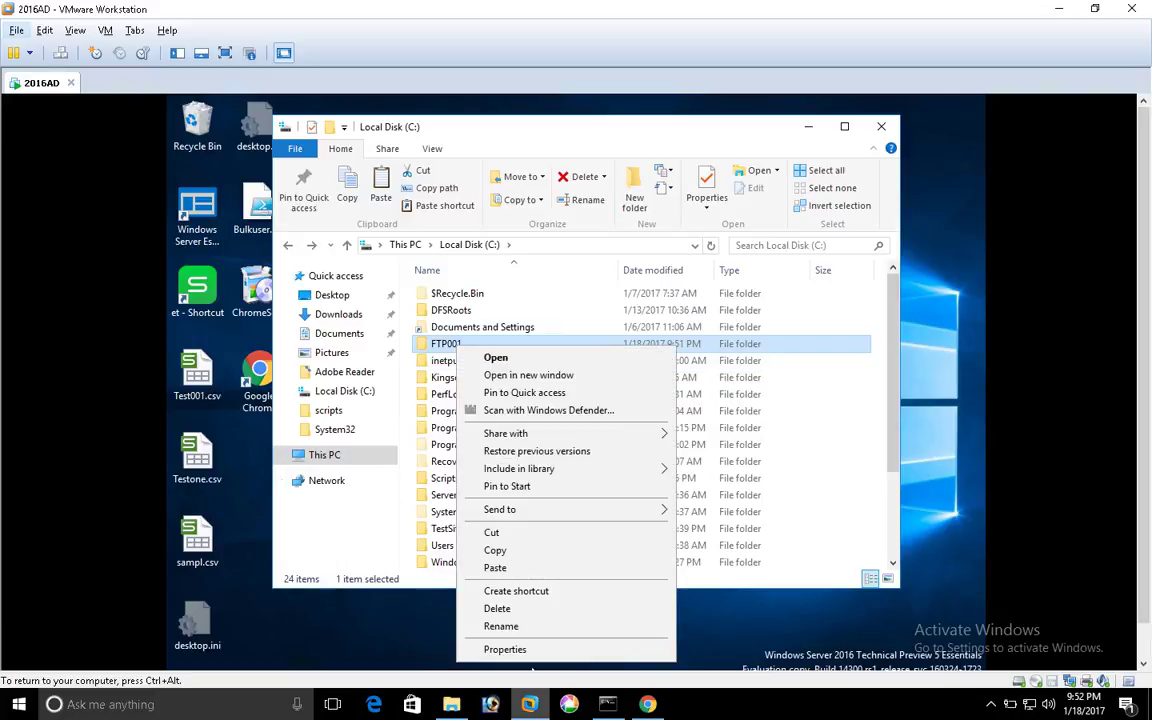
pyautogui.click(470, 649)
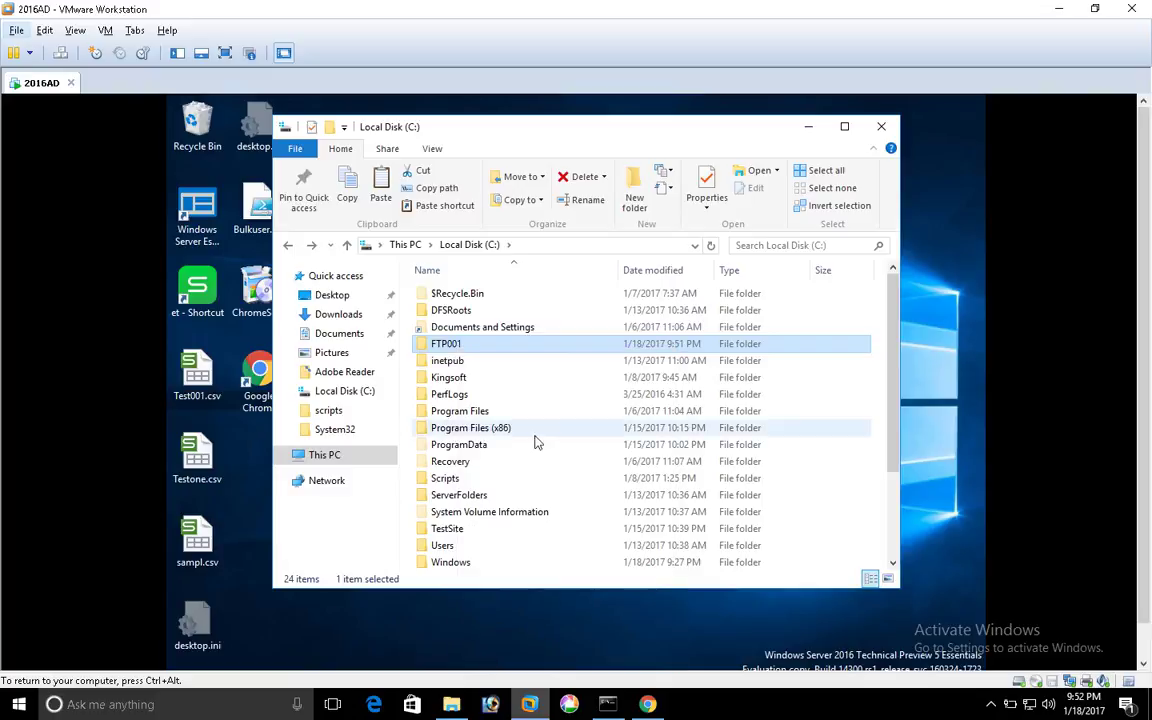
pyautogui.click(563, 325)
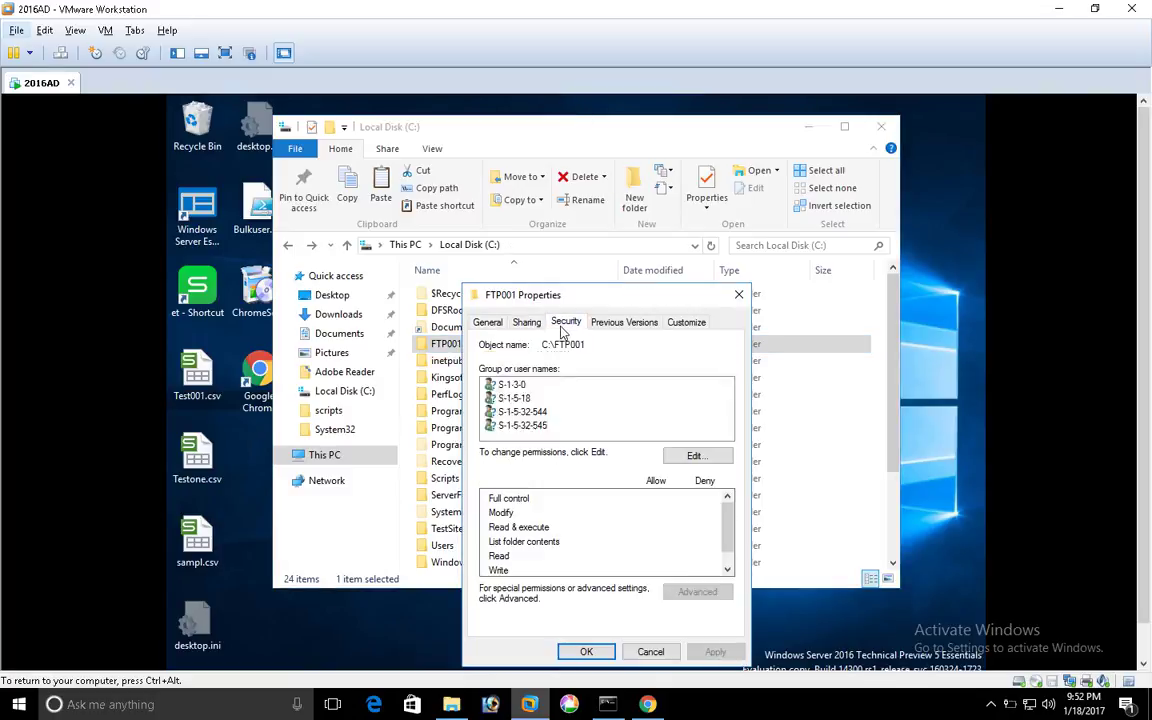
pyautogui.click(573, 412)
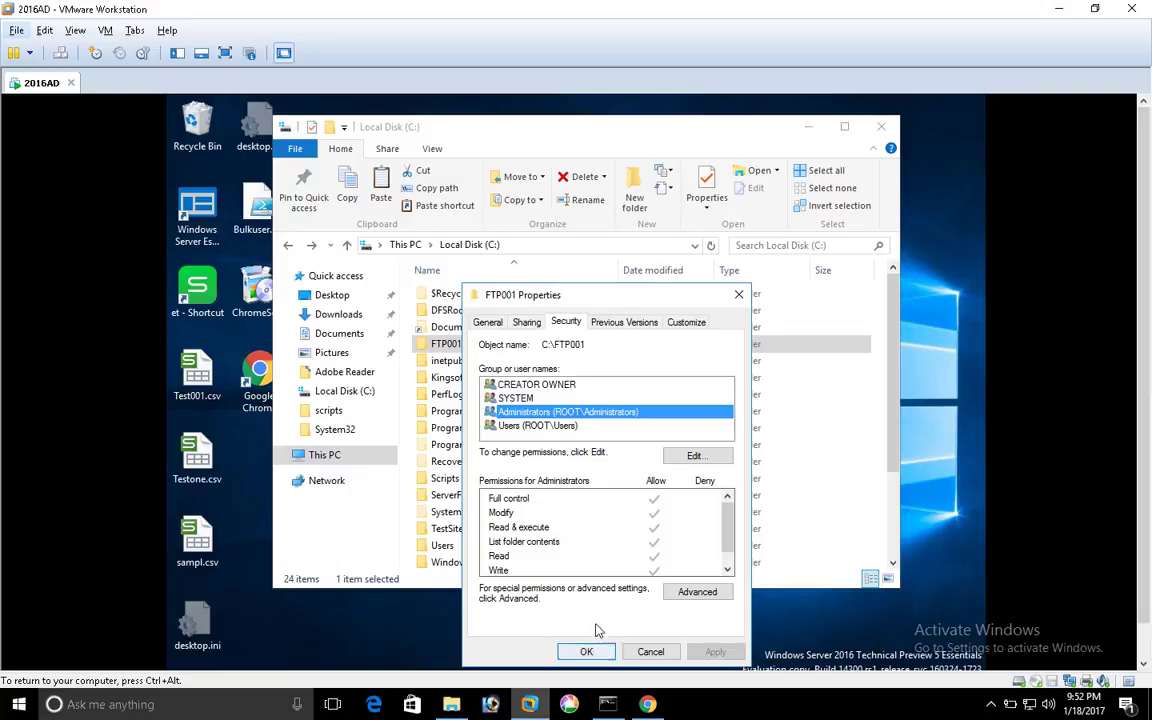
pyautogui.click(648, 653)
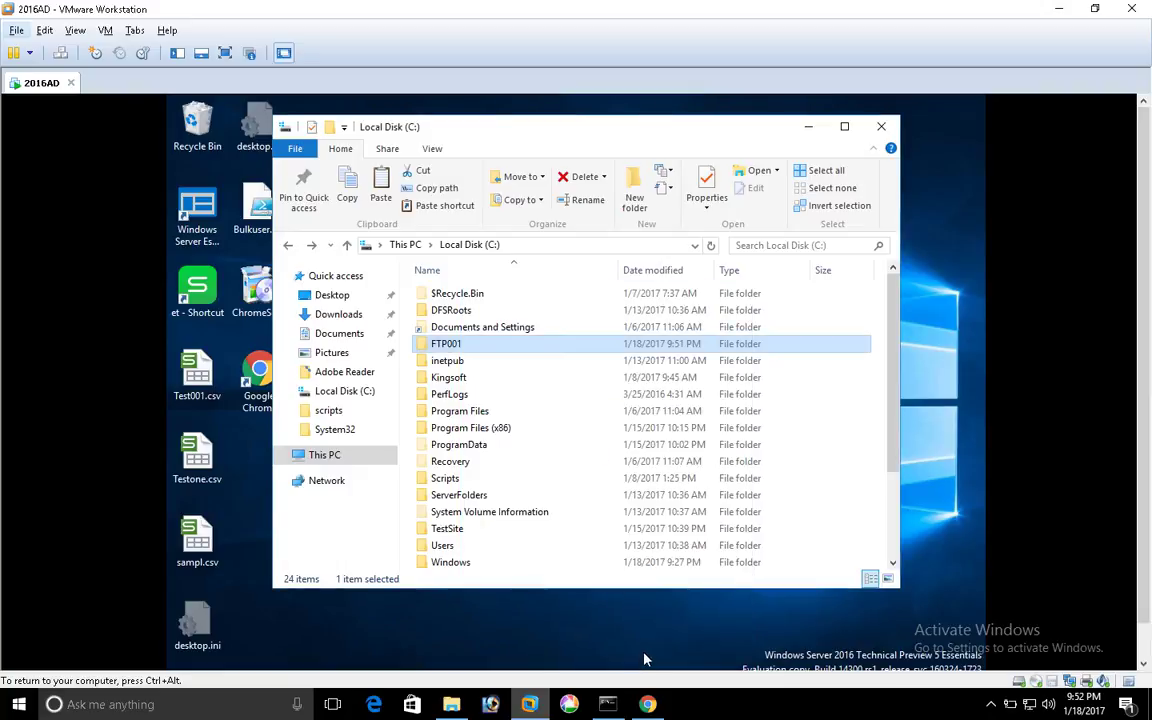
# Switch to IIS Manager and review the FTP Authorization Rules and FTP User Isolation settings of the Test_FTP site
pyautogui.hotkey('alt', 'Tab')
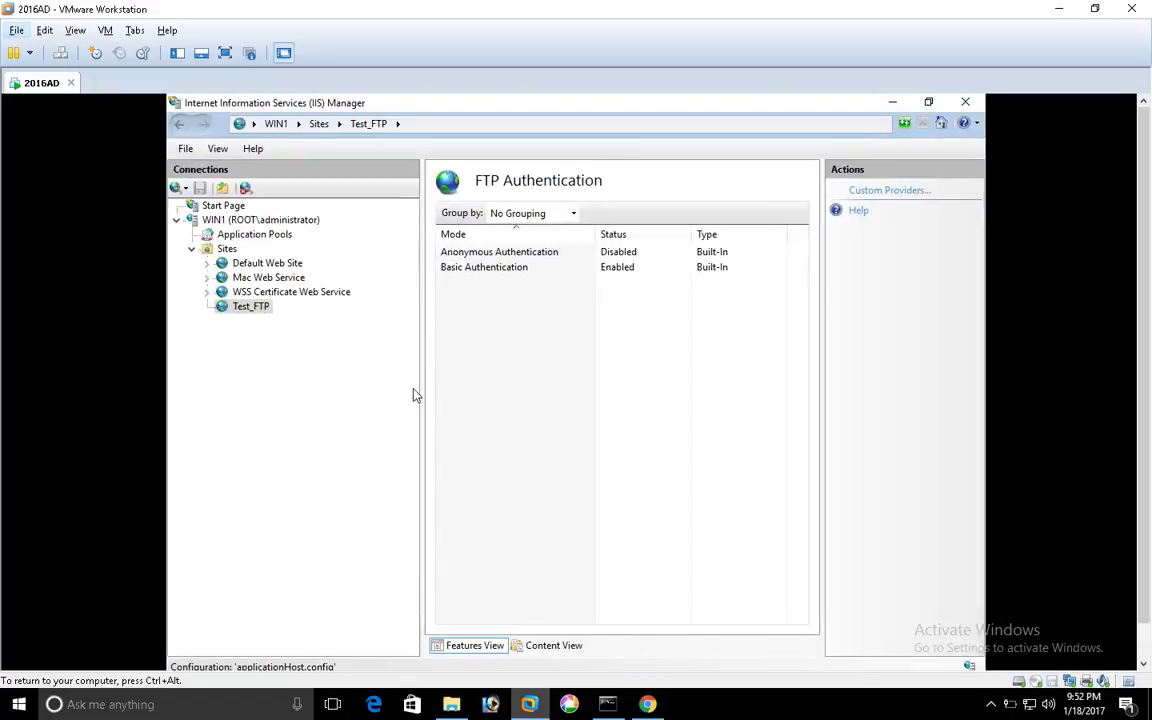
pyautogui.click(264, 306)
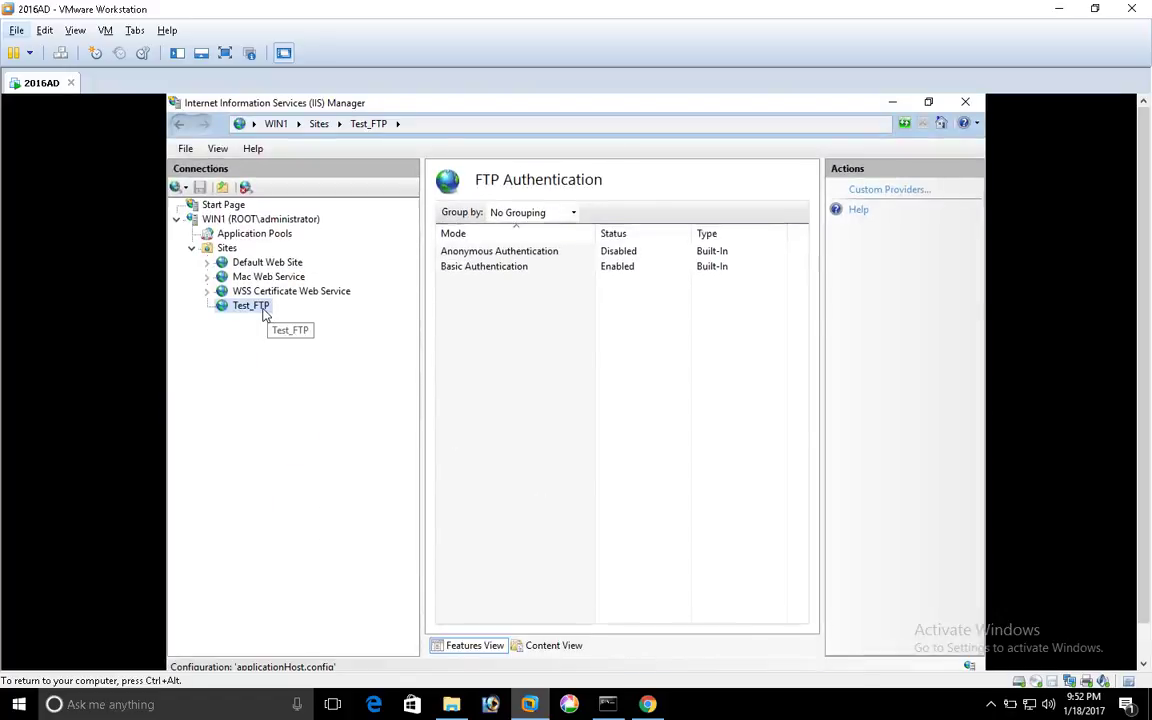
pyautogui.doubleClick(530, 270)
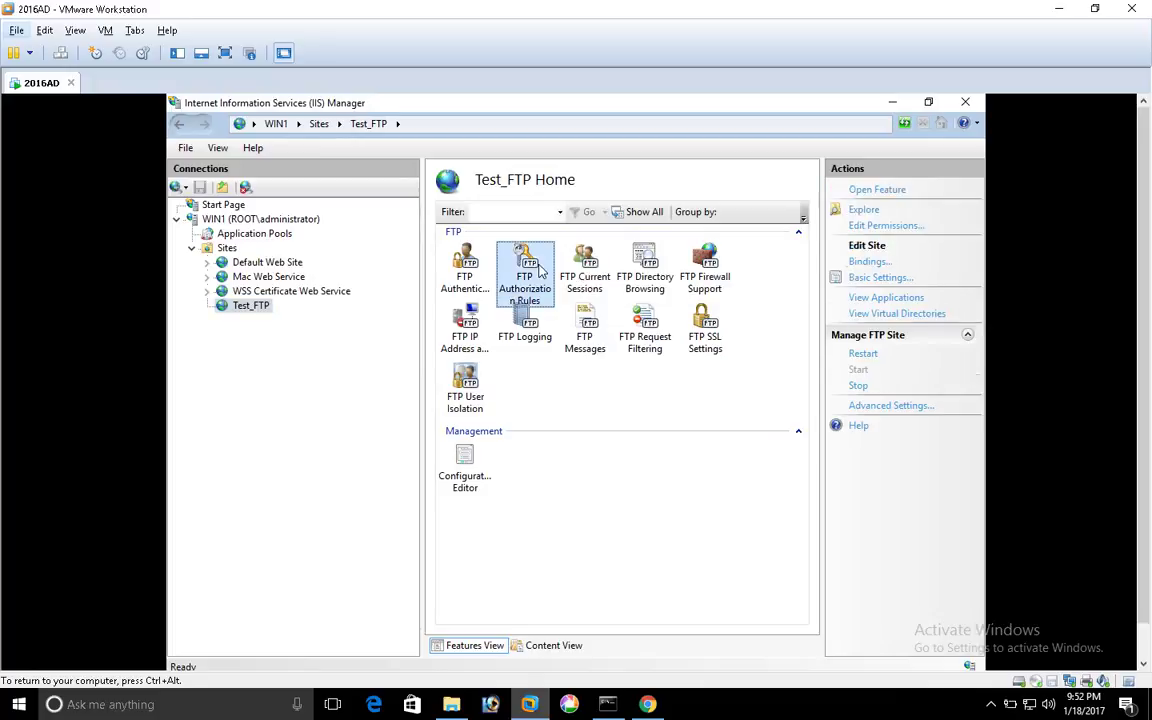
pyautogui.click(245, 306)
pyautogui.doubleClick(468, 385)
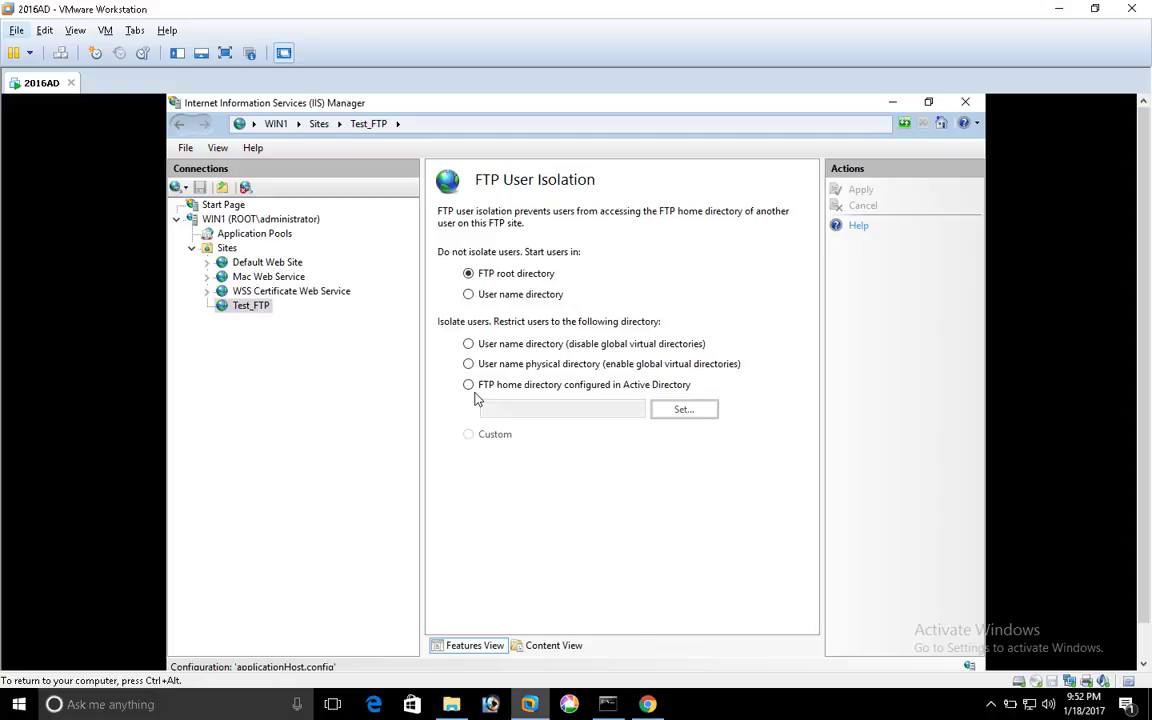
# Review the Basic Authentication settings under FTP Authentication for Test_FTP, including the default domain, and cancel without changes
pyautogui.click(250, 305)
pyautogui.doubleClick(466, 268)
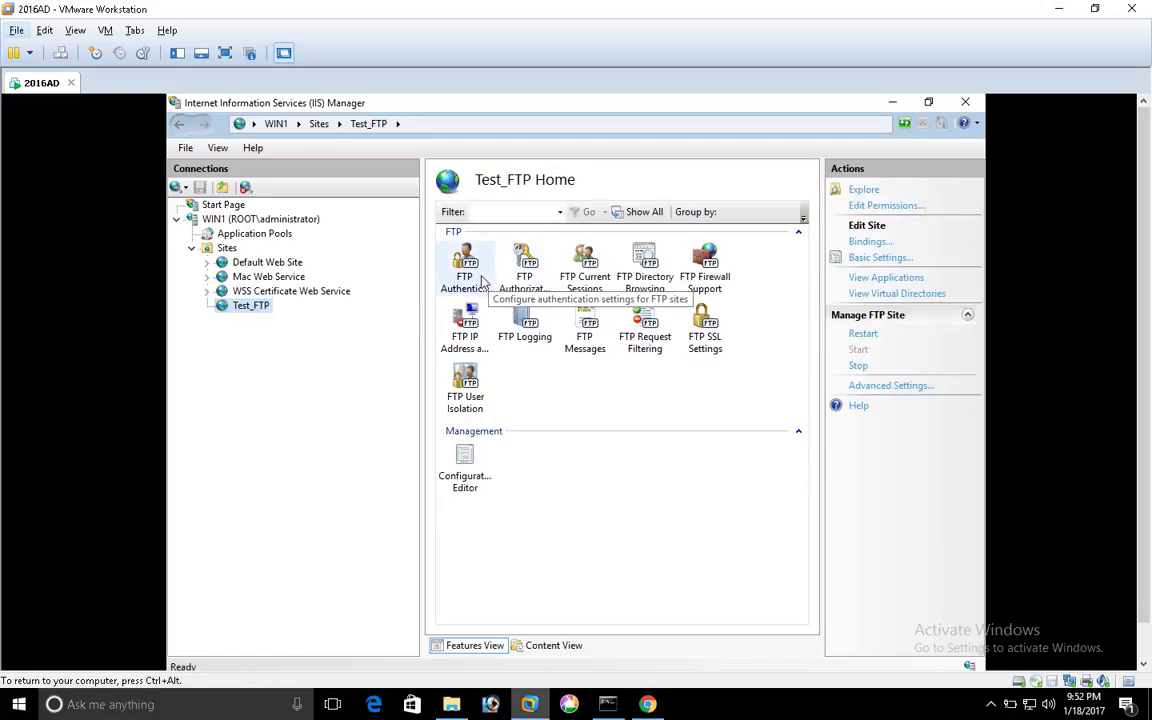
pyautogui.click(483, 264)
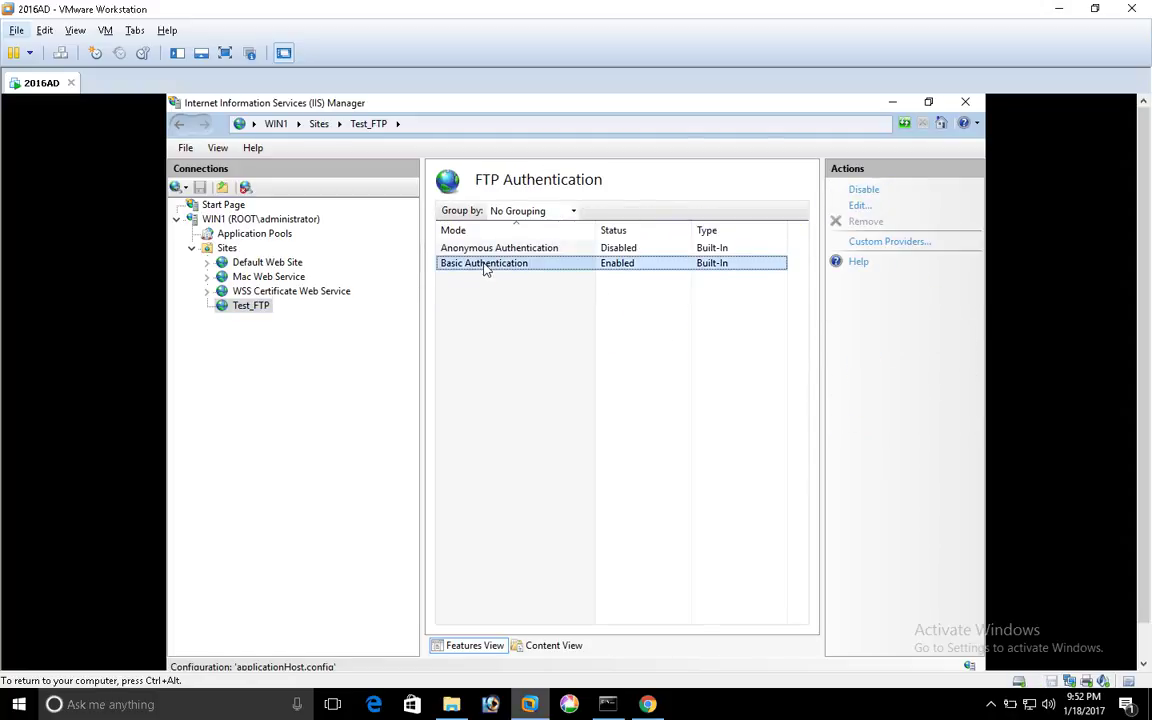
pyautogui.click(859, 206)
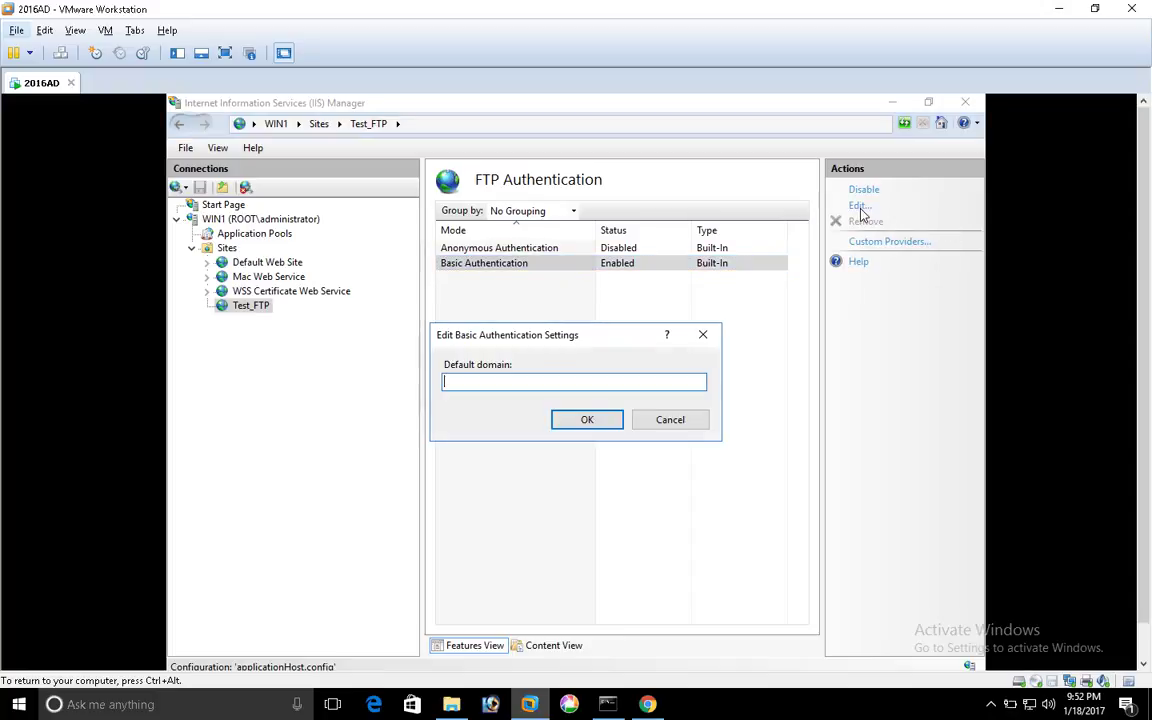
pyautogui.click(681, 420)
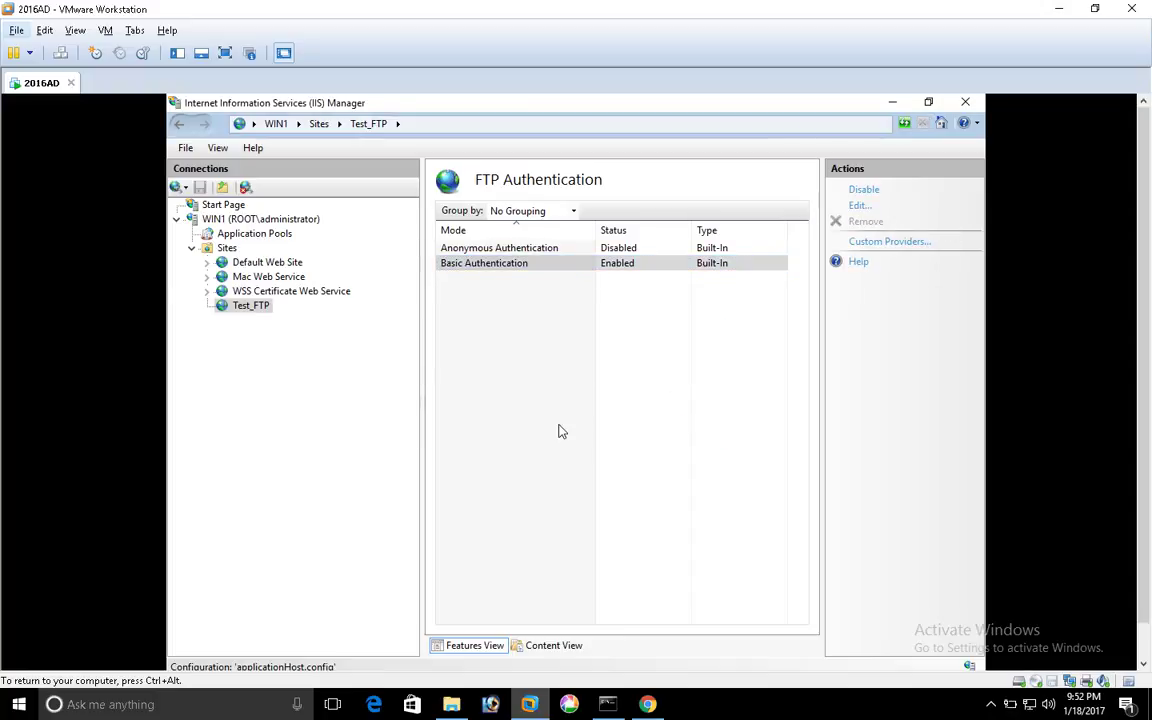
pyautogui.click(250, 310)
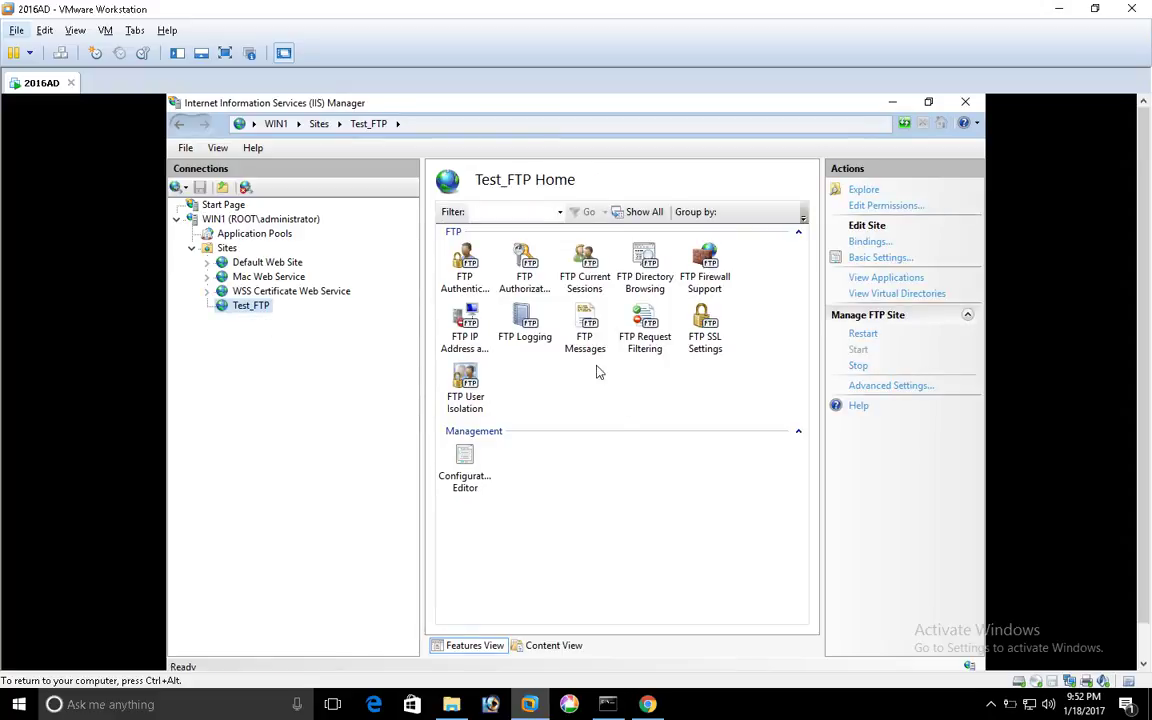
pyautogui.doubleClick(481, 289)
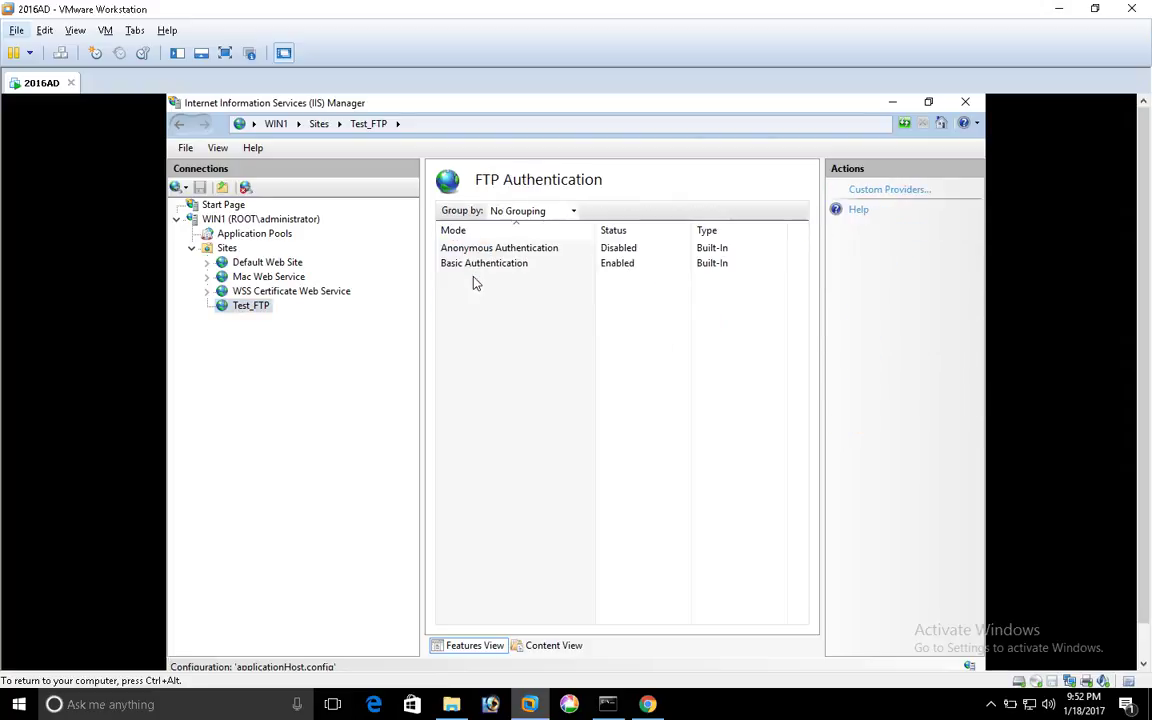
pyautogui.click(475, 266)
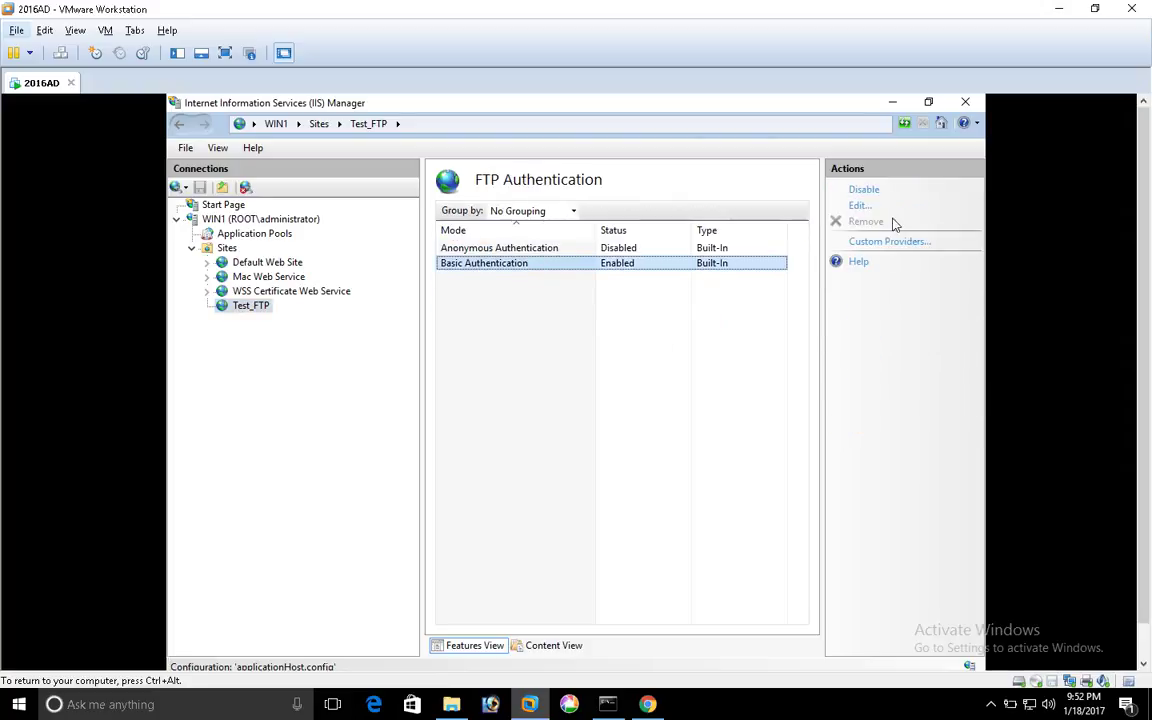
pyautogui.click(859, 206)
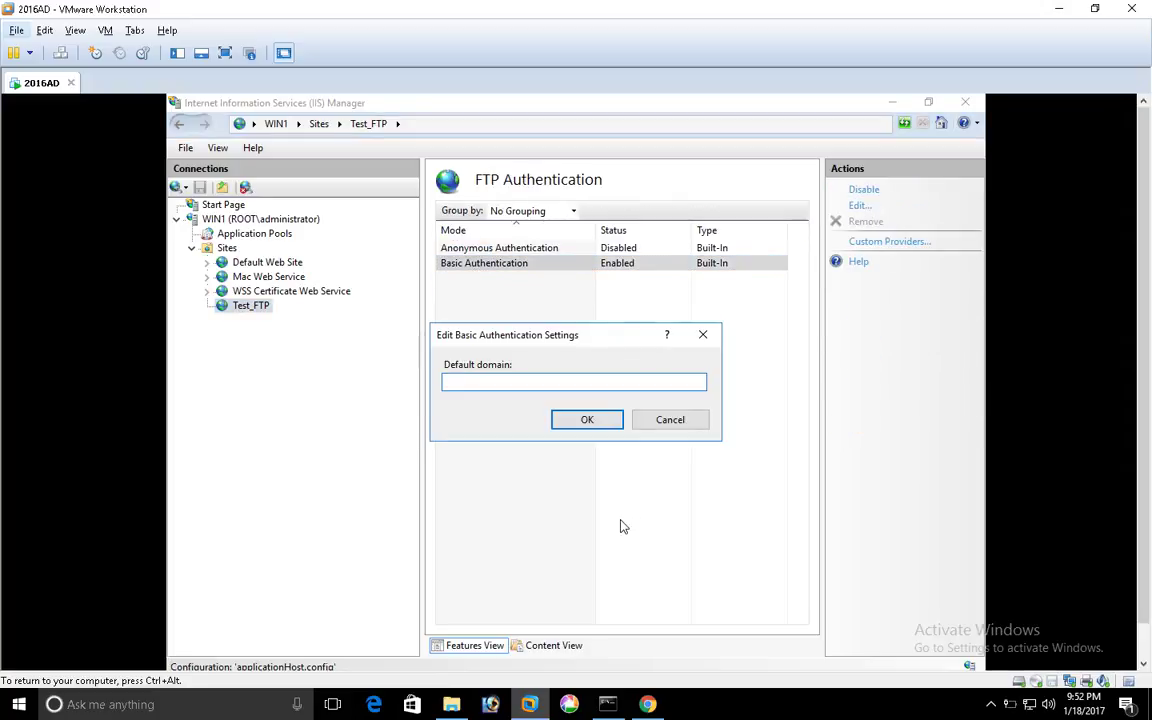
pyautogui.click(662, 424)
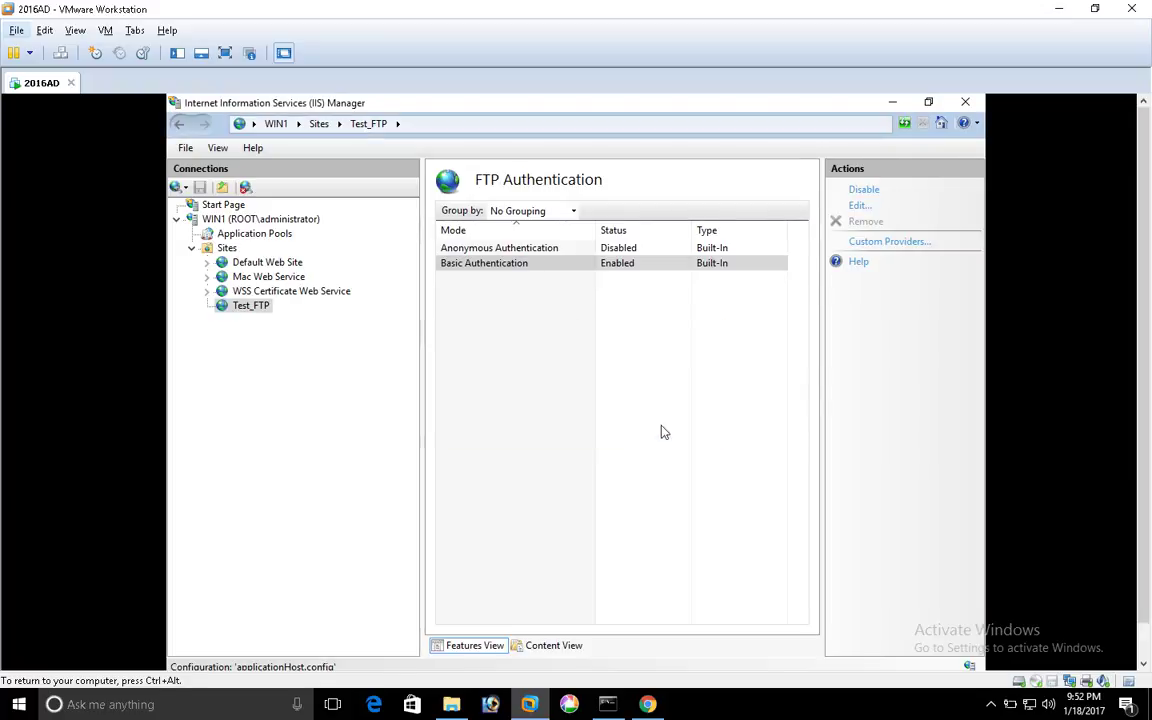
# Open the All Users allow rule in Test_FTP's FTP Authorization Rules, review its access and permissions, and accept it as is
pyautogui.click(230, 306)
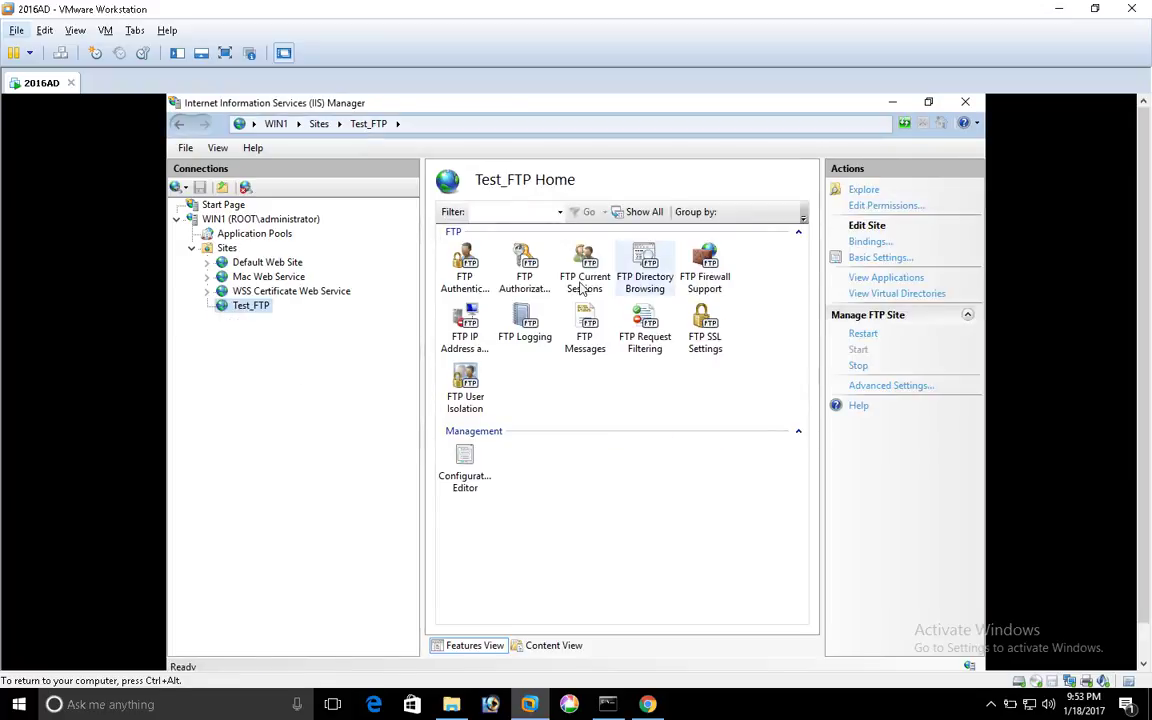
pyautogui.doubleClick(537, 281)
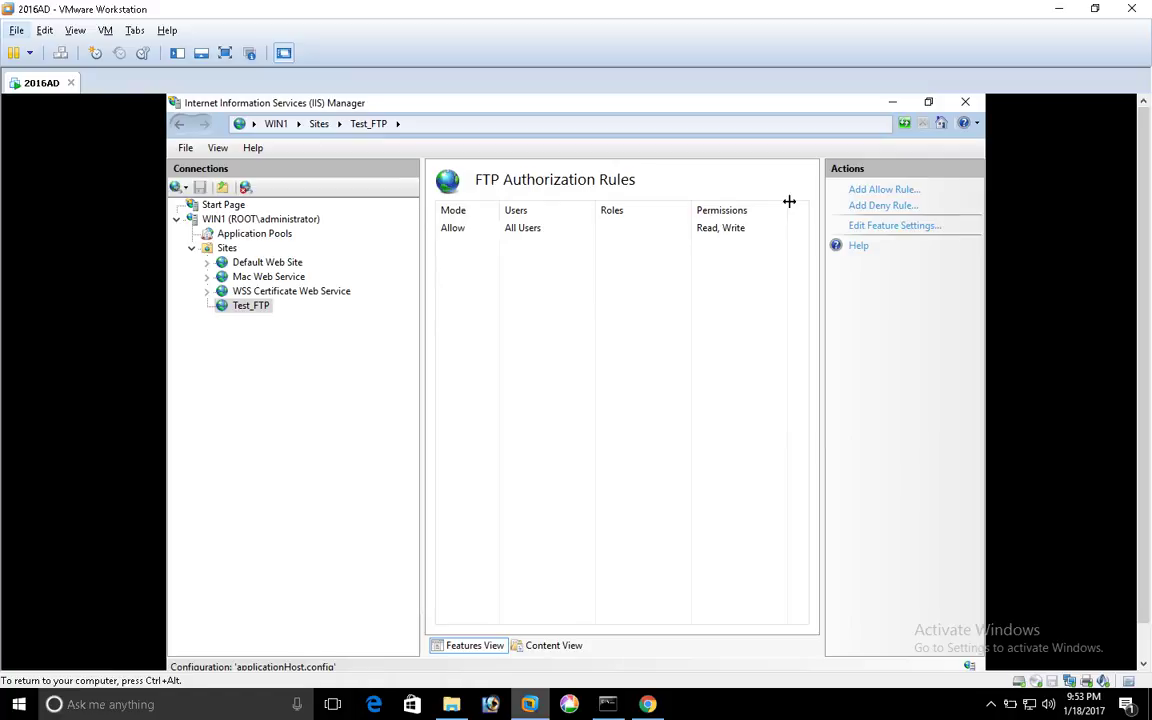
pyautogui.click(516, 230)
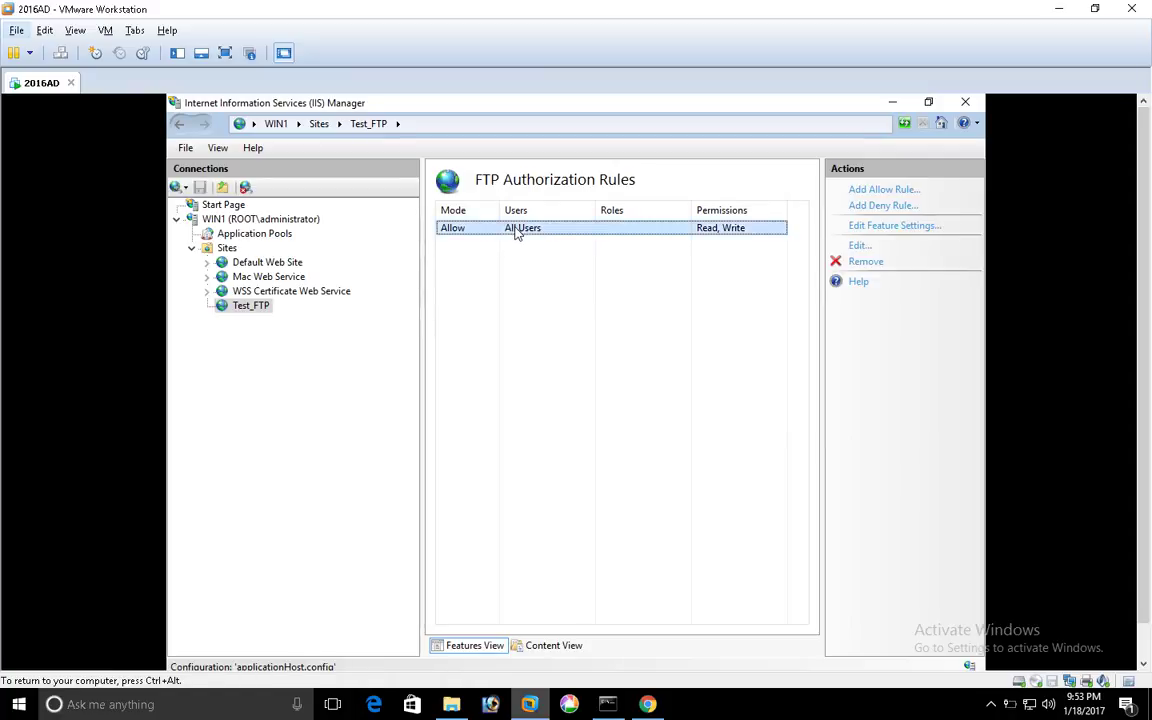
pyautogui.click(857, 248)
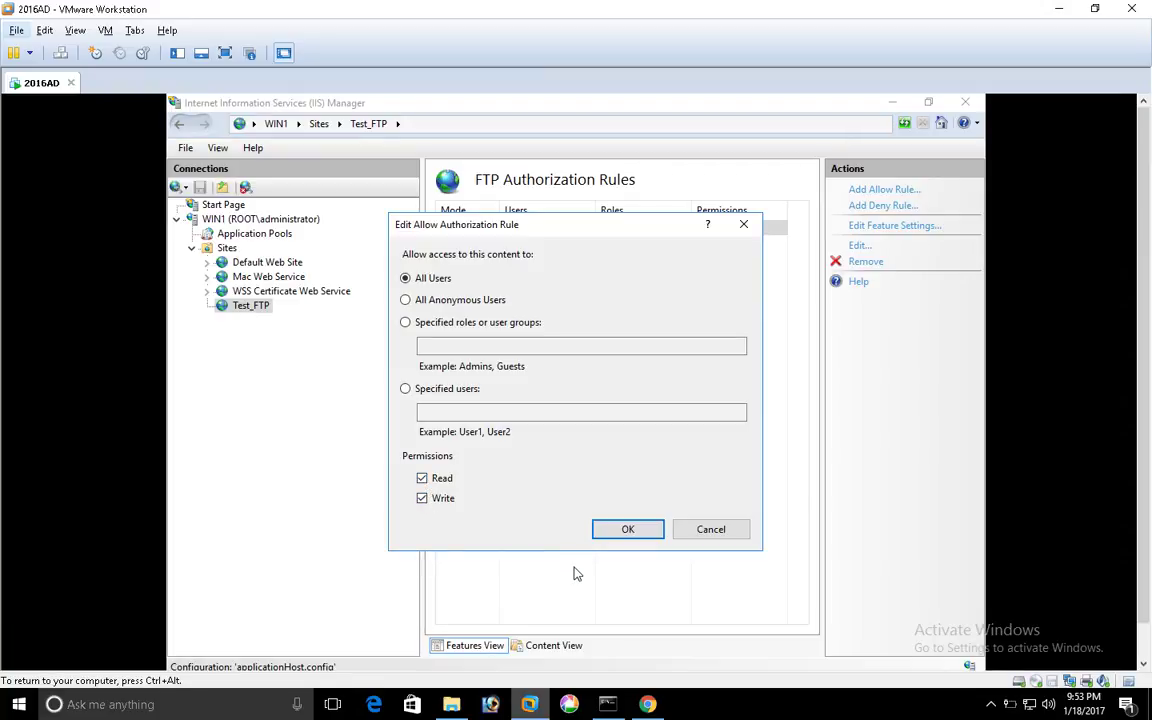
pyautogui.click(628, 529)
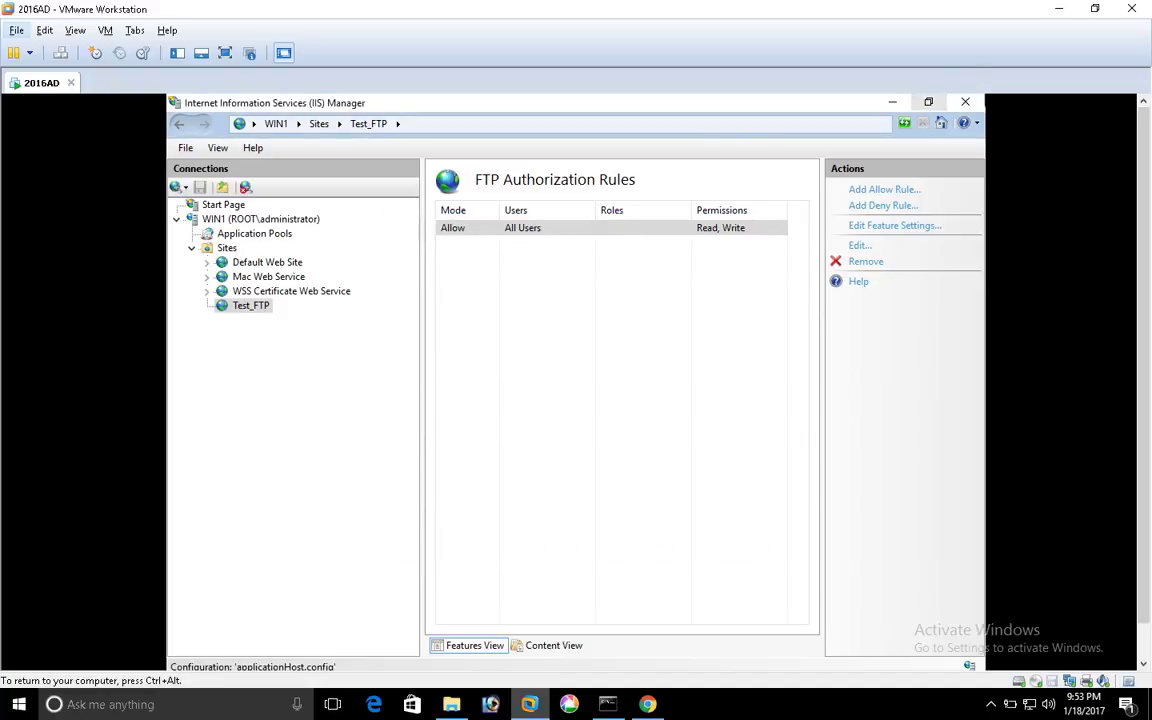
# Switch to the New folder window on drive D:, open the Default Routes presentation in PowerPoint, and display slide 4
pyautogui.press('super+d')
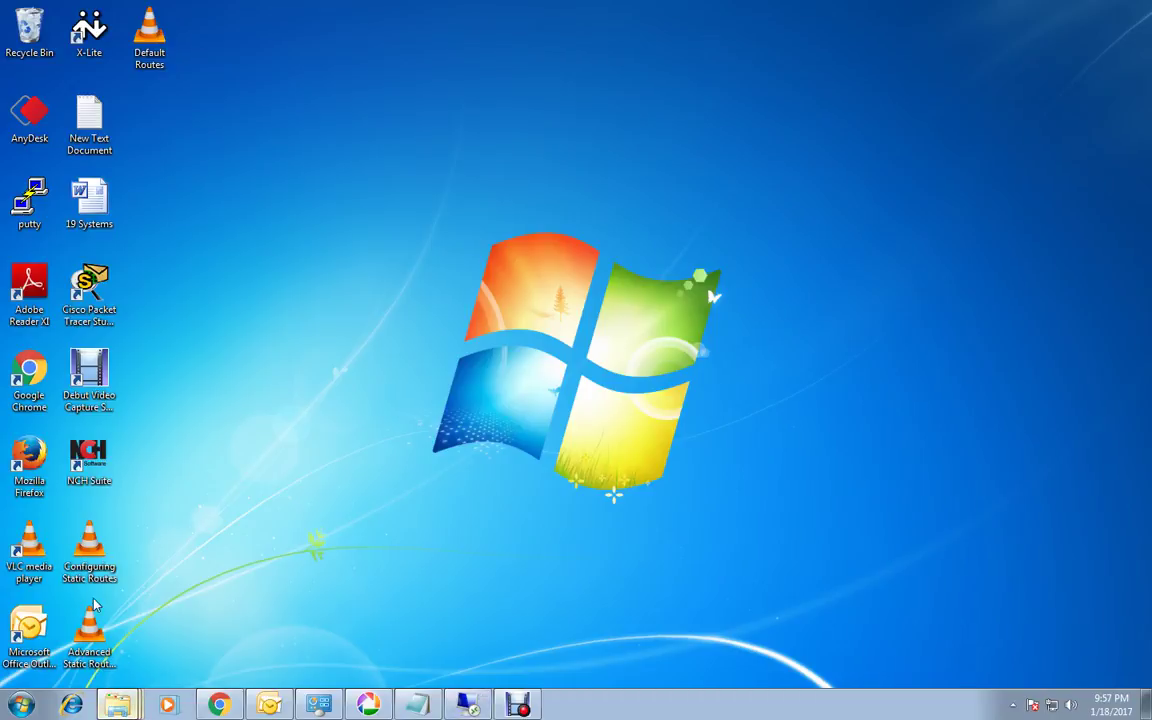
pyautogui.hotkey('alt', 'Tab')
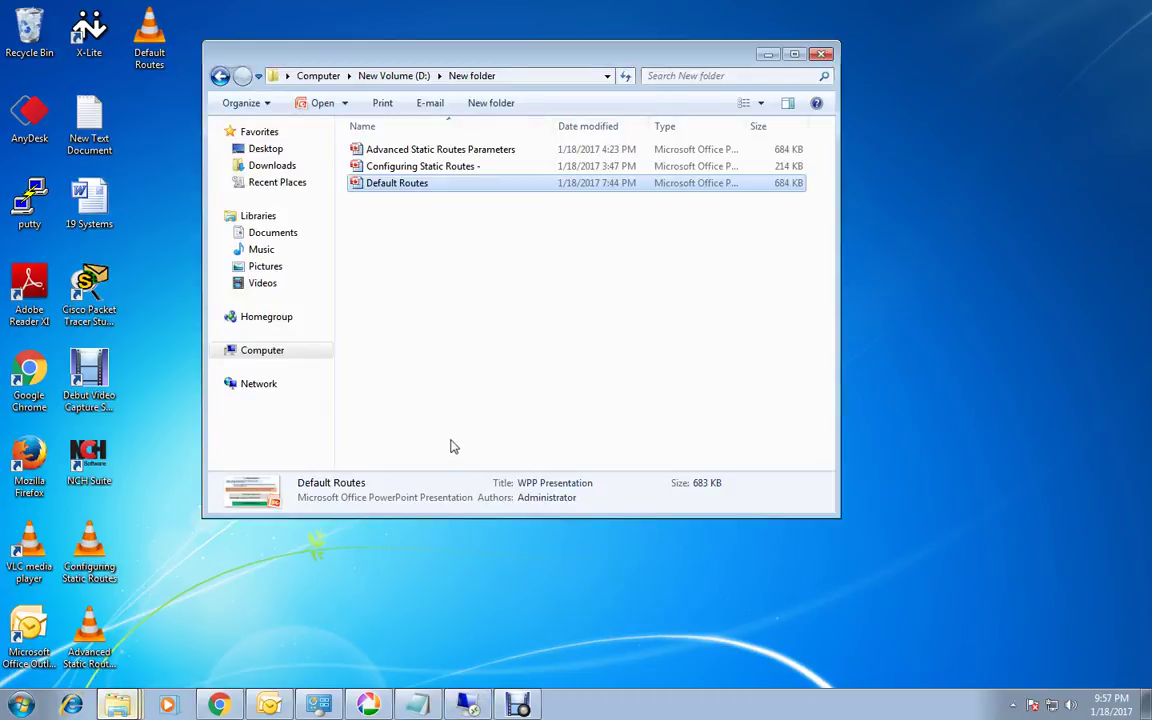
pyautogui.doubleClick(391, 186)
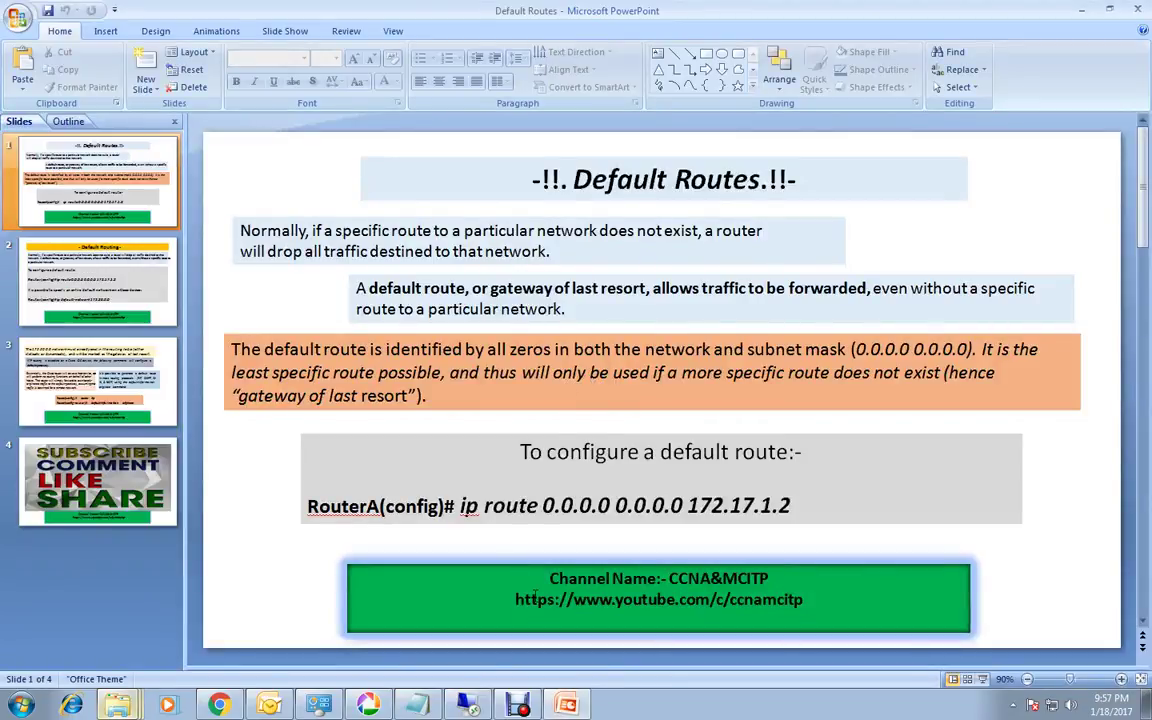
pyautogui.click(100, 446)
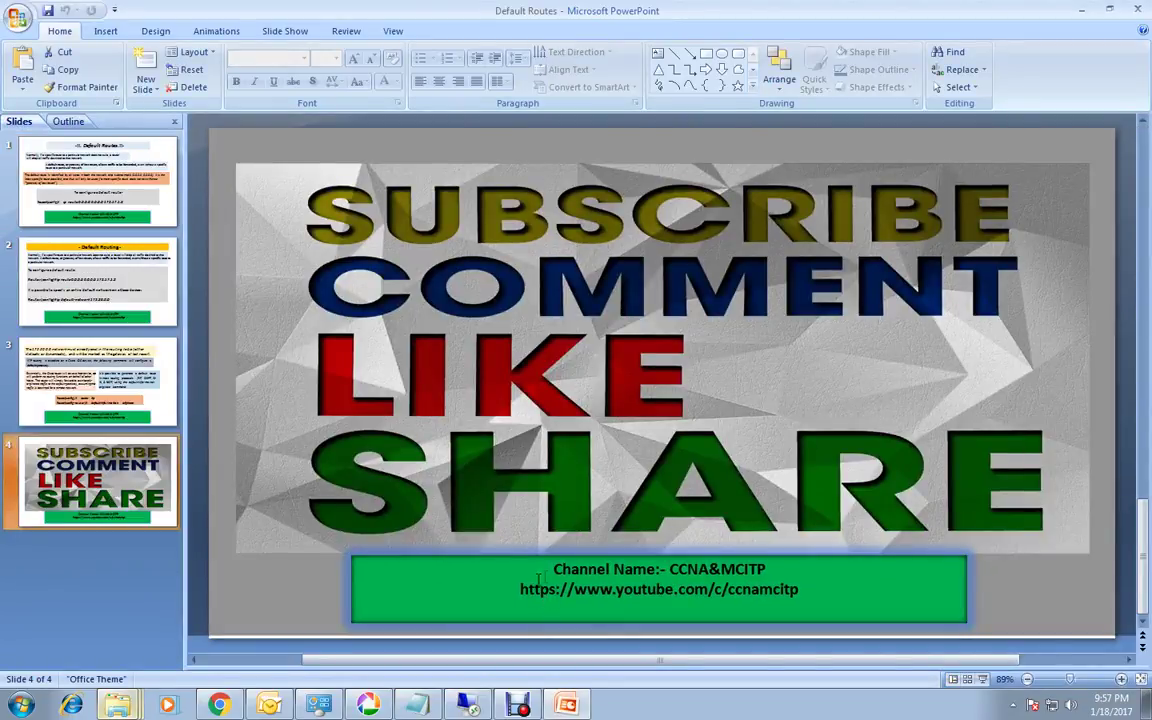